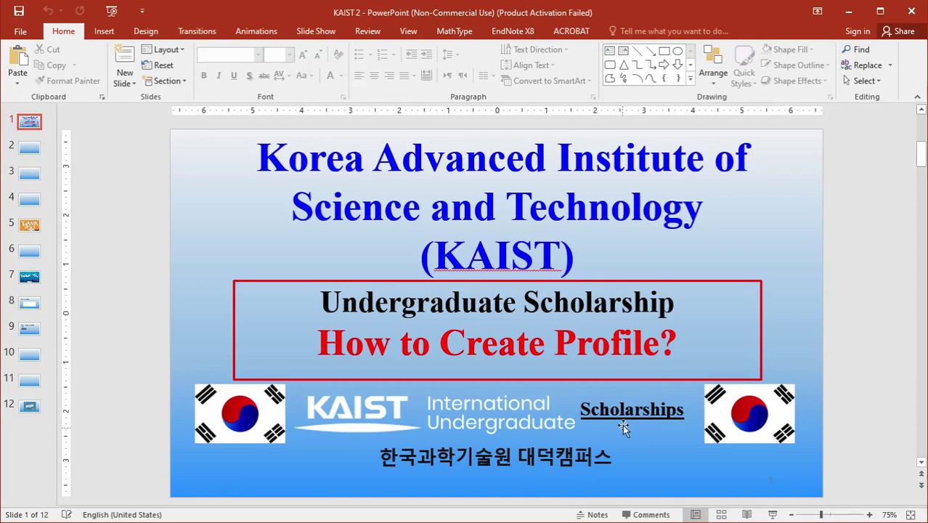
Hide the presentation and switch to the KAIST International Applicant login page in Chrome.
{"action": "left_click", "coordinate": [847, 13]}
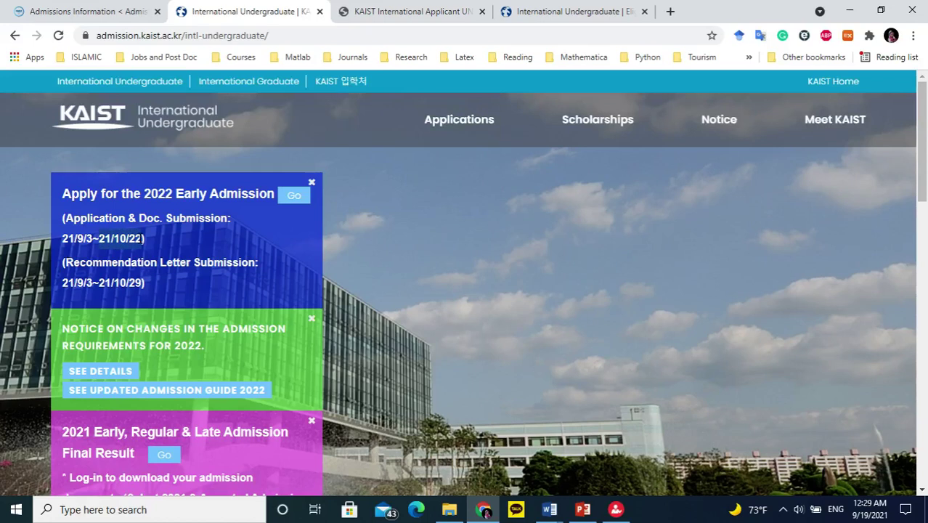
{"action": "left_click", "coordinate": [386, 15]}
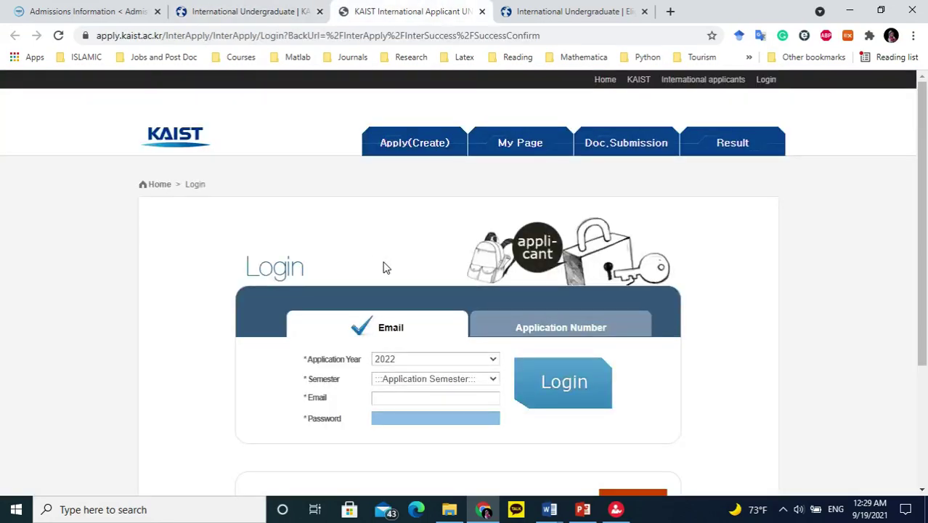
{"action": "scroll", "coordinate": [564, 265], "scroll_direction": "down", "scroll_amount": 3}
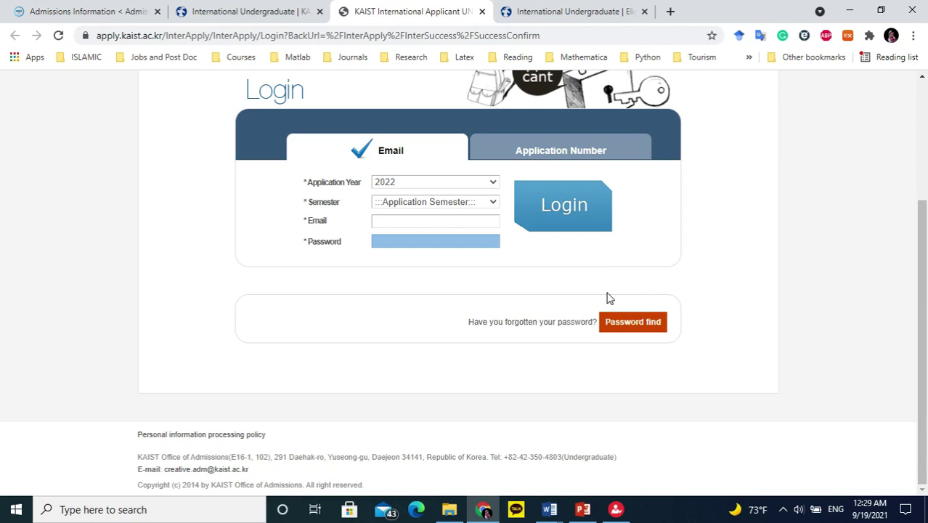
{"action": "scroll", "coordinate": [609, 296], "scroll_direction": "up", "scroll_amount": 2}
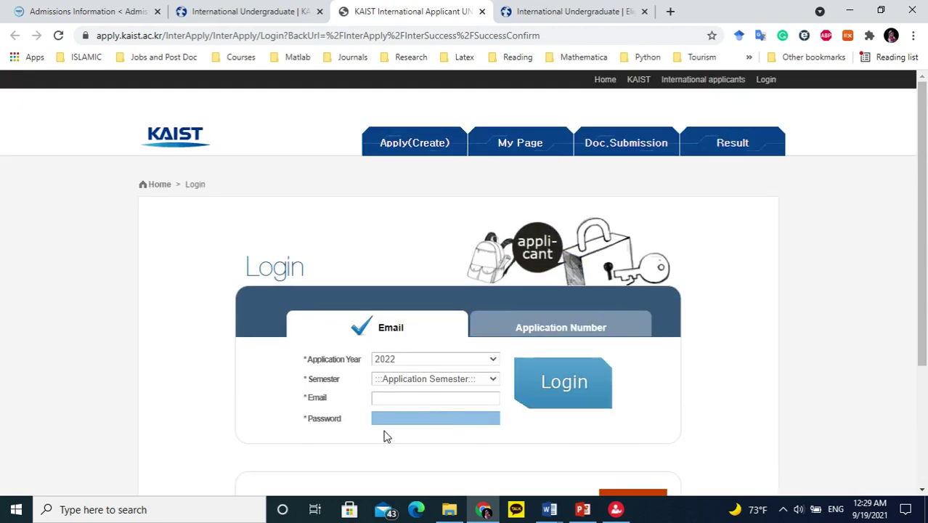
Open the application section and highlight the Spring option and the February and August 2022 deadlines.
{"action": "left_click", "coordinate": [433, 147]}
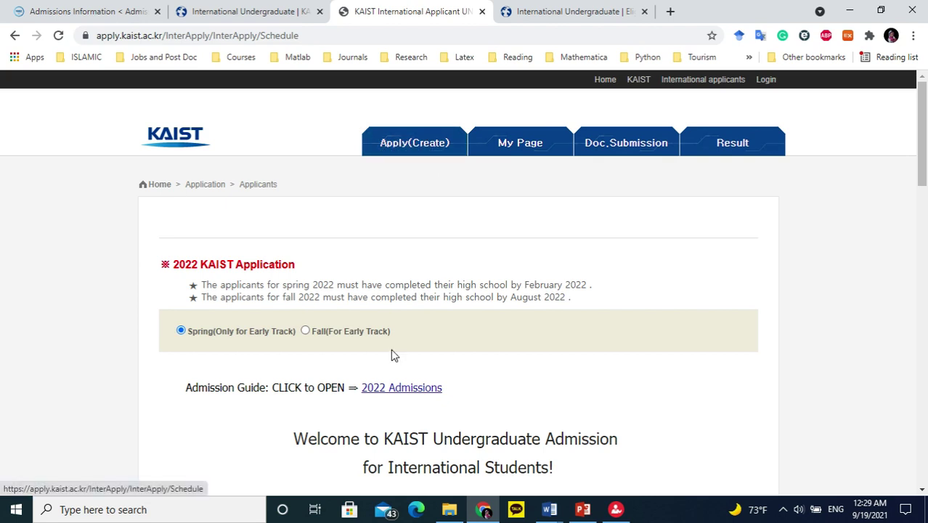
{"action": "scroll", "coordinate": [388, 347], "scroll_direction": "down", "scroll_amount": 1}
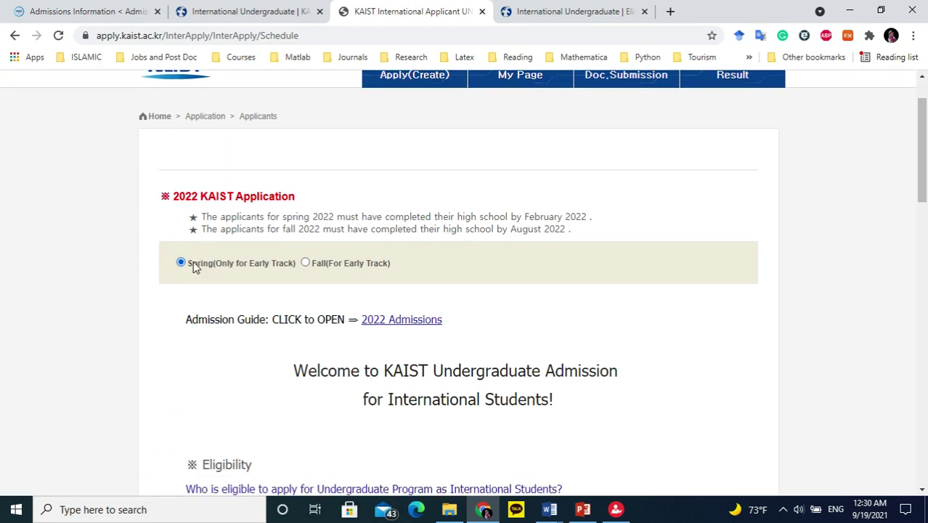
{"action": "left_click_drag", "start_coordinate": [193, 262], "coordinate": [389, 275]}
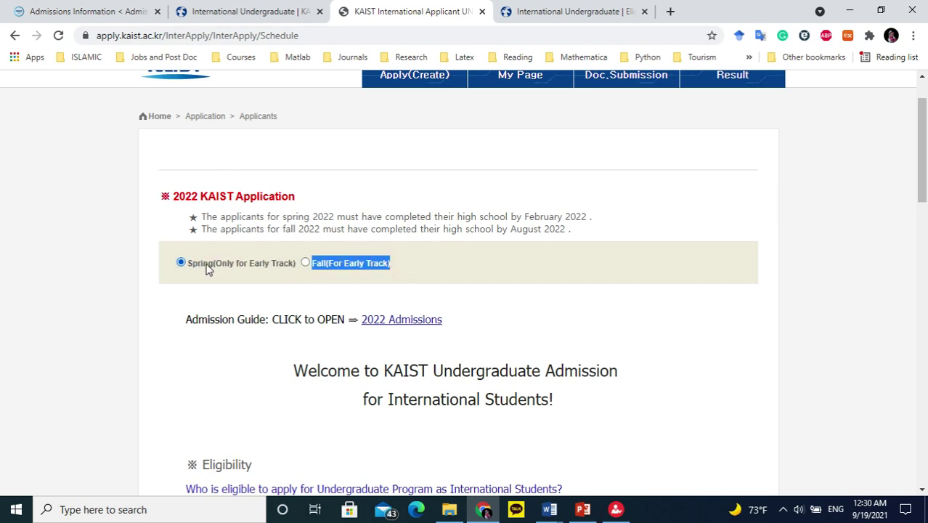
{"action": "left_click", "coordinate": [243, 249]}
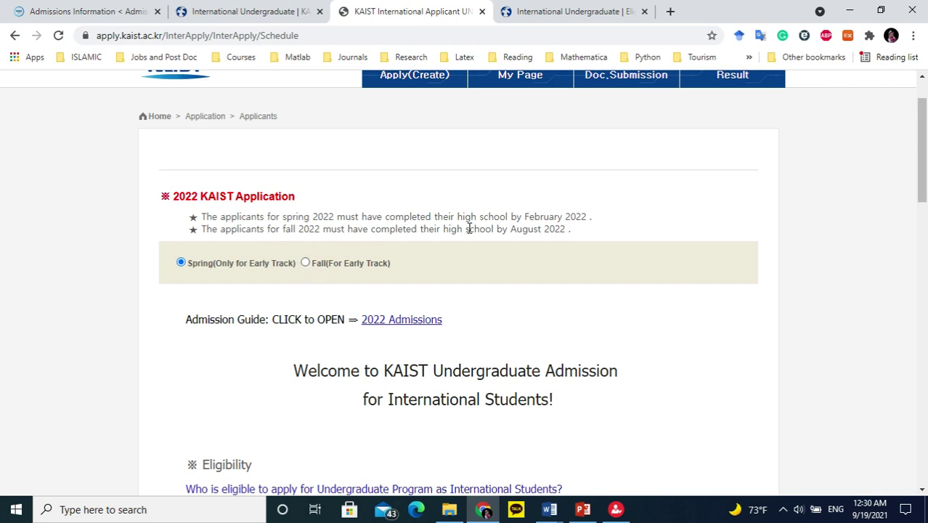
{"action": "left_click_drag", "start_coordinate": [524, 216], "coordinate": [587, 215]}
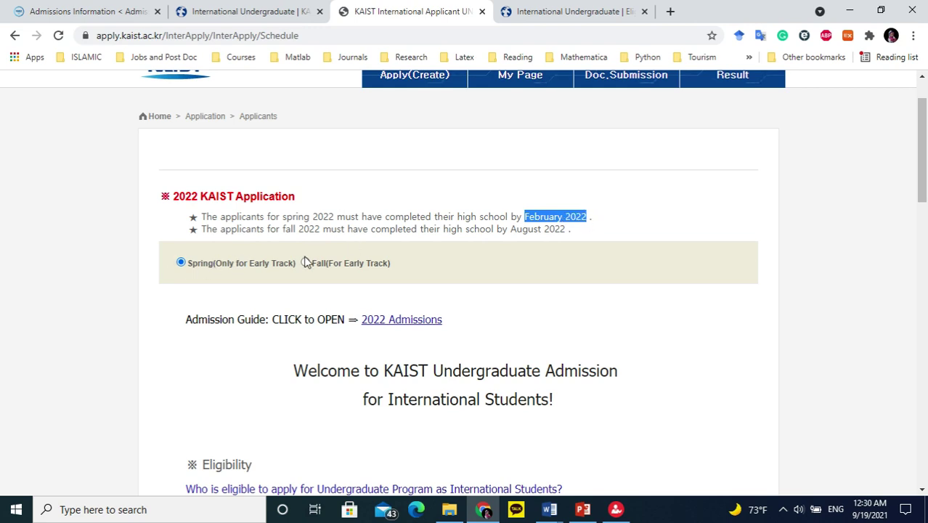
{"action": "left_click_drag", "start_coordinate": [507, 228], "coordinate": [572, 229]}
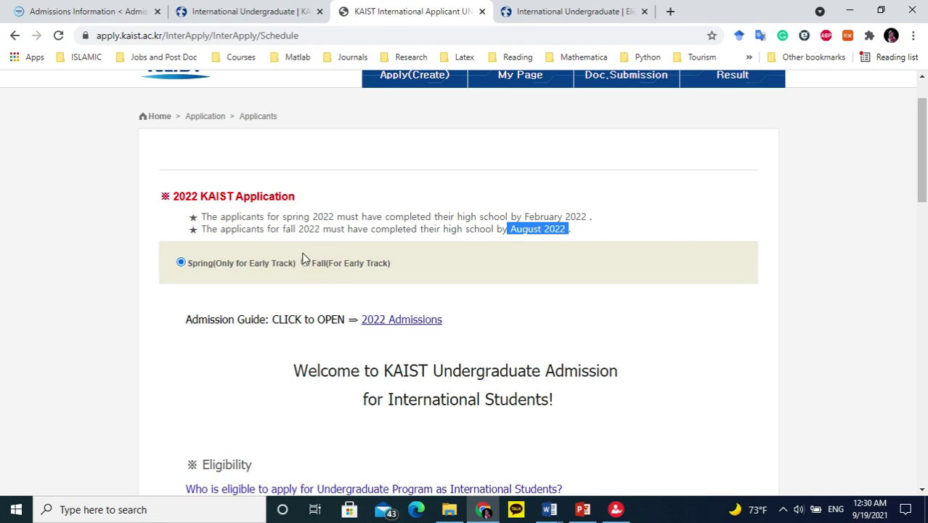
{"action": "left_click", "coordinate": [538, 236]}
{"action": "left_click_drag", "start_coordinate": [506, 229], "coordinate": [609, 232]}
{"action": "left_click_drag", "start_coordinate": [520, 217], "coordinate": [608, 222]}
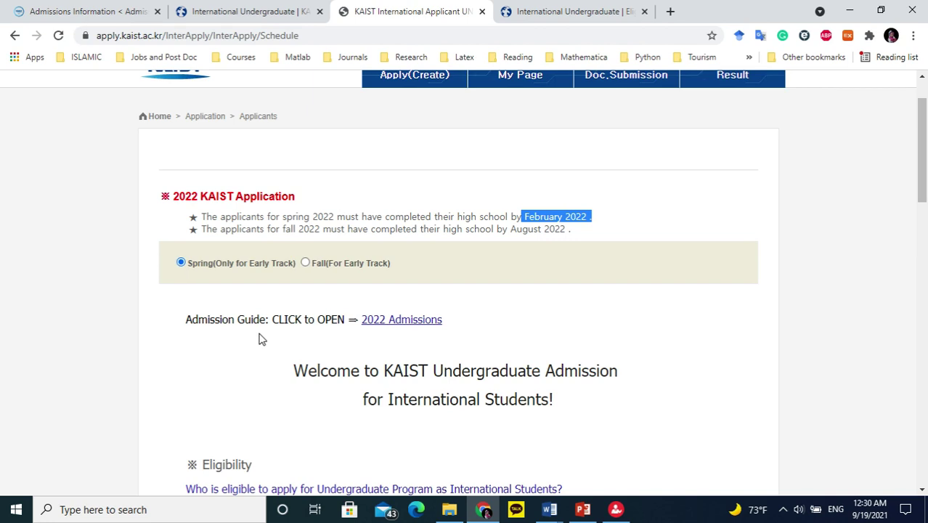
Open the 2022 Admissions guide link in a new tab.
{"action": "right_click", "coordinate": [405, 321]}
{"action": "left_click", "coordinate": [492, 156]}
{"action": "scroll", "coordinate": [363, 349], "scroll_direction": "down", "scroll_amount": 2}
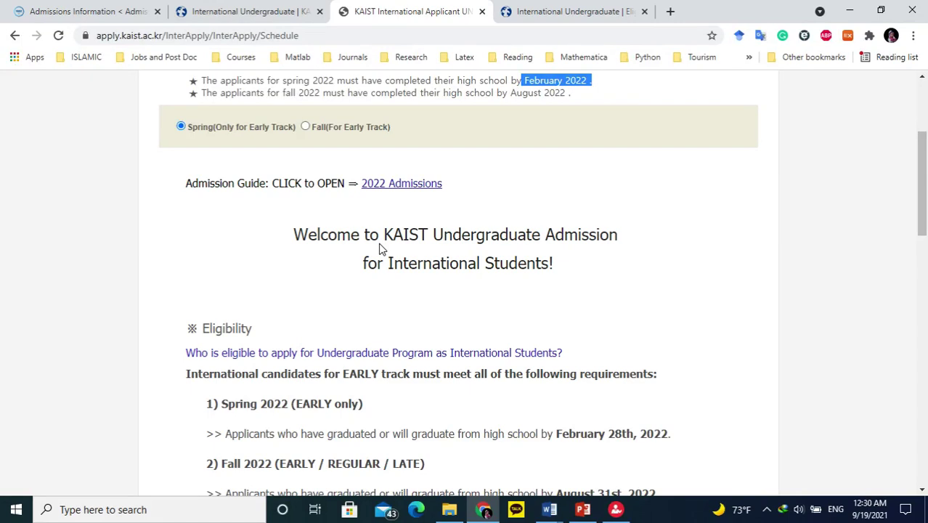
Save the admission guide download and highlight the Application Due Date, Oct. 22. 2021.
{"action": "key", "text": "Return"}
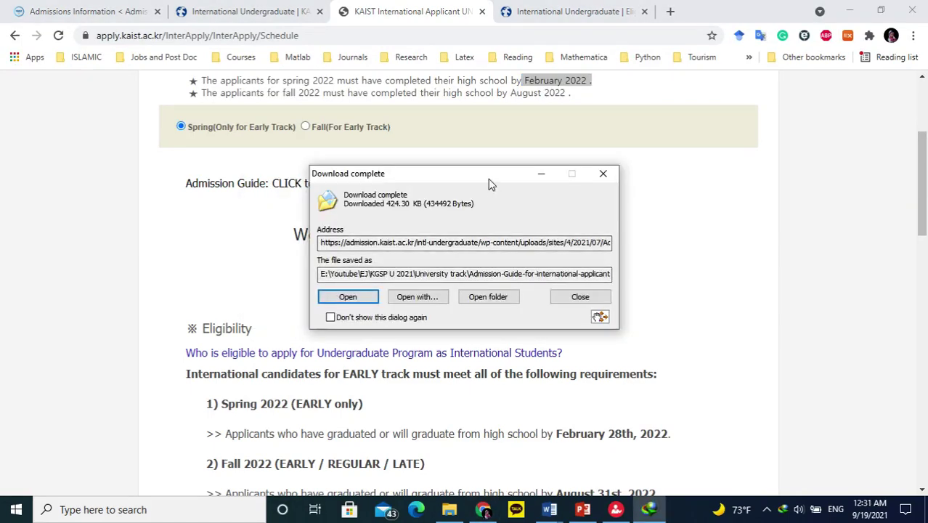
{"action": "key", "text": "Escape"}
{"action": "scroll", "coordinate": [485, 350], "scroll_direction": "down", "scroll_amount": 3}
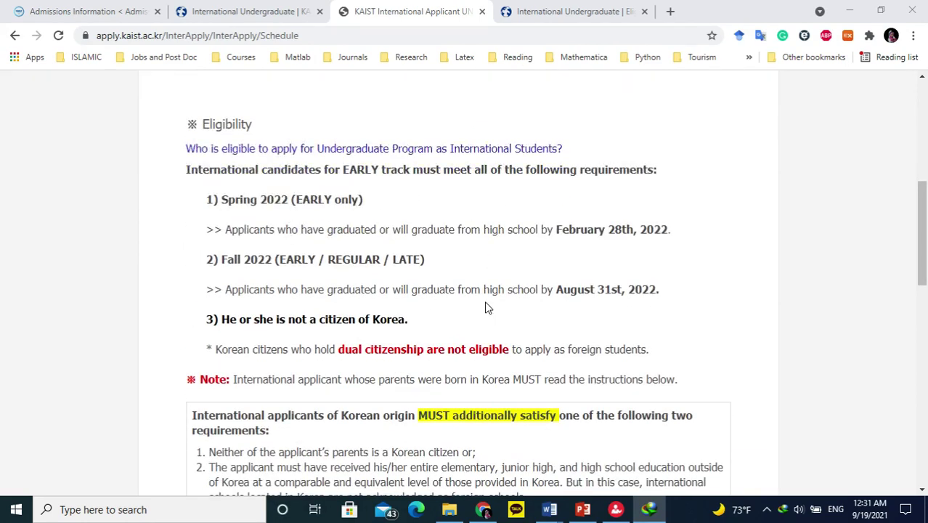
{"action": "scroll", "coordinate": [486, 305], "scroll_direction": "down", "scroll_amount": 1}
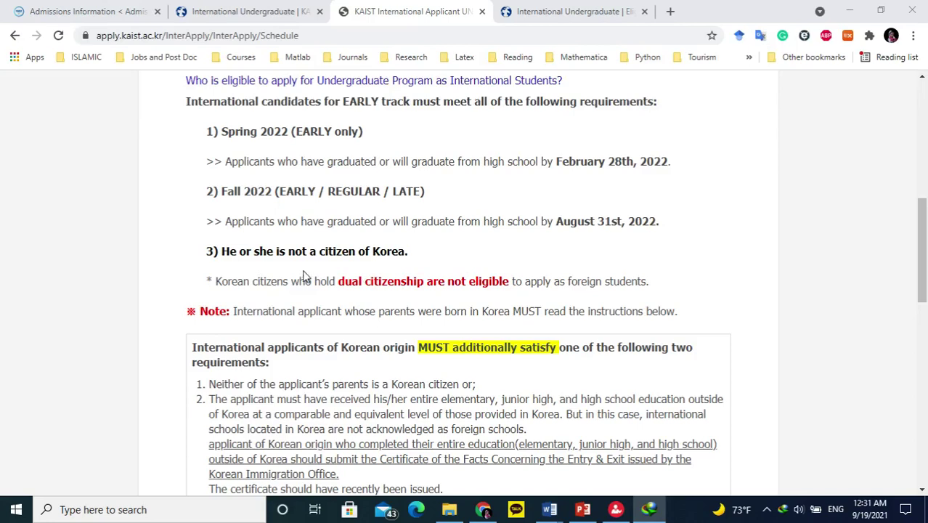
{"action": "scroll", "coordinate": [479, 276], "scroll_direction": "down", "scroll_amount": 3}
{"action": "scroll", "coordinate": [366, 251], "scroll_direction": "down", "scroll_amount": 4}
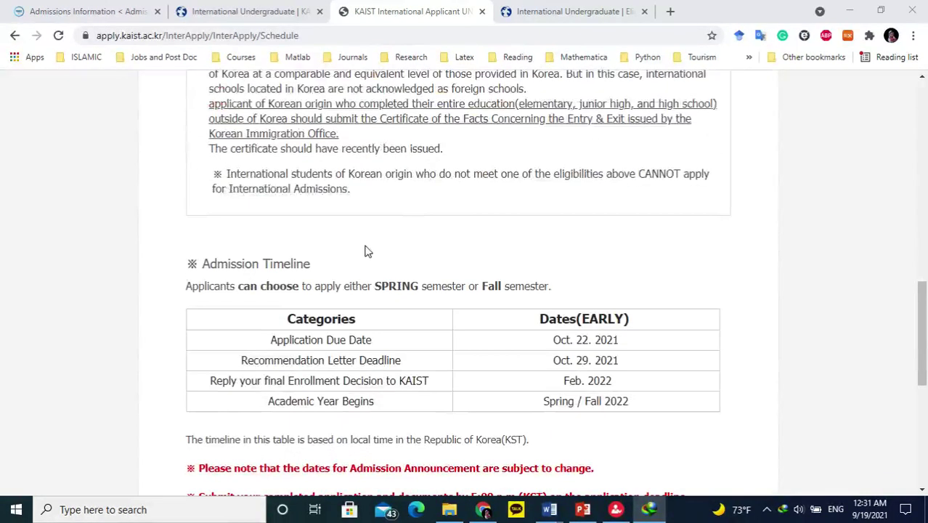
{"action": "left_click_drag", "start_coordinate": [259, 202], "coordinate": [630, 210]}
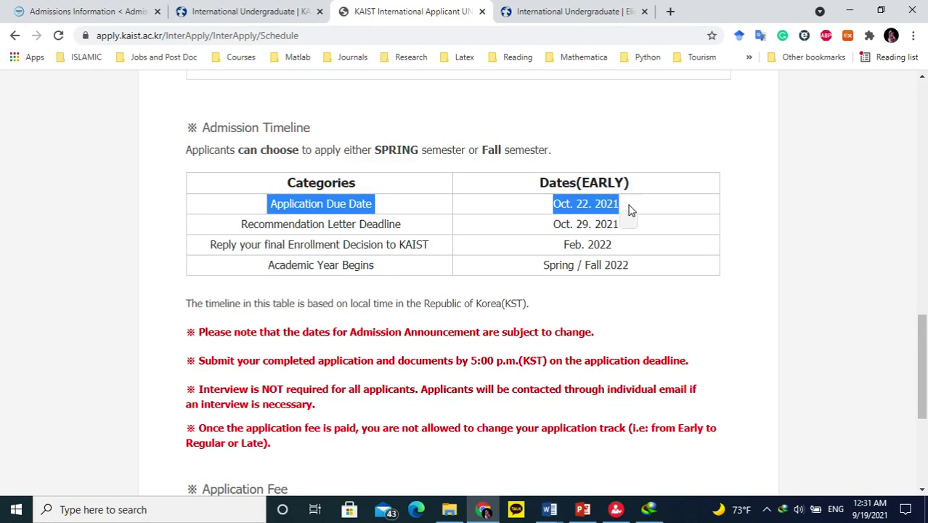
{"action": "left_click", "coordinate": [709, 209]}
Switch the semester to Fall early track, then back to Spring early track.
{"action": "scroll", "coordinate": [586, 217], "scroll_direction": "up", "scroll_amount": 10}
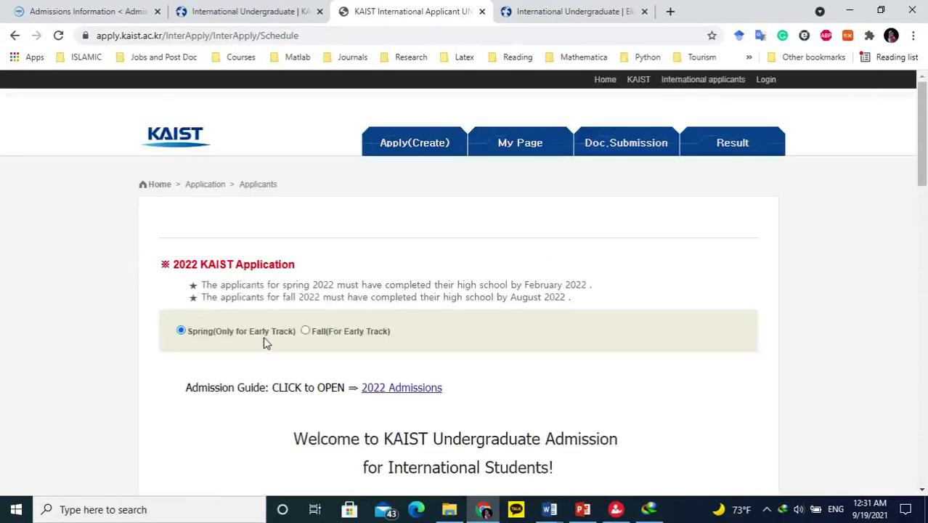
{"action": "left_click", "coordinate": [304, 332]}
{"action": "scroll", "coordinate": [528, 330], "scroll_direction": "down", "scroll_amount": 10}
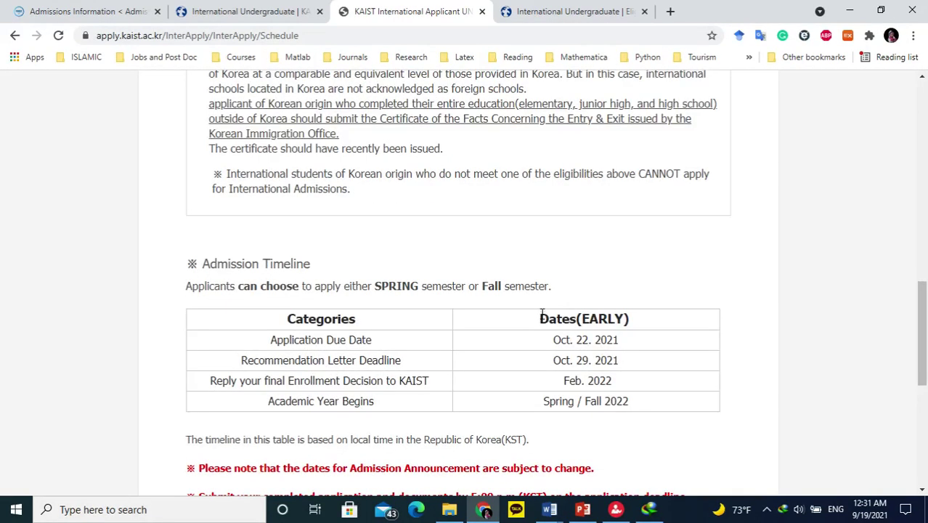
{"action": "scroll", "coordinate": [527, 325], "scroll_direction": "down", "scroll_amount": 1}
{"action": "scroll", "coordinate": [534, 325], "scroll_direction": "up", "scroll_amount": 10}
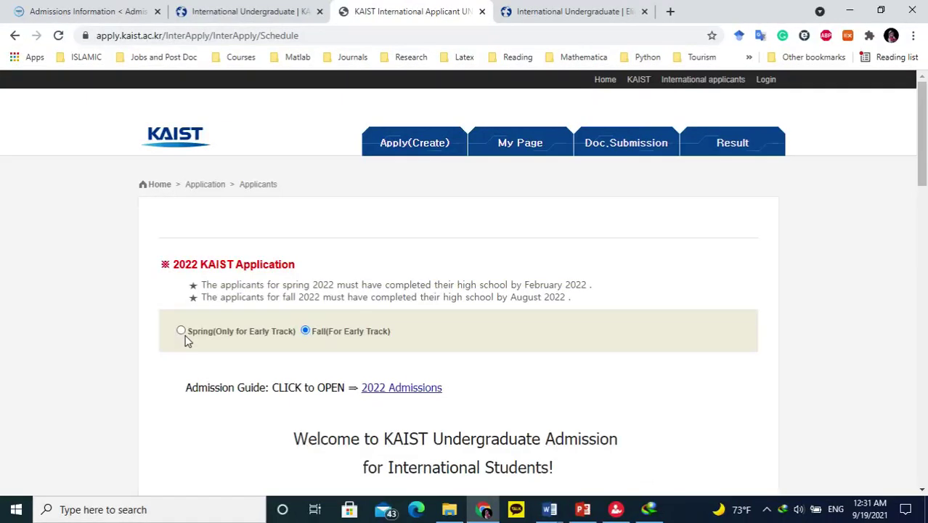
{"action": "left_click", "coordinate": [181, 331]}
{"action": "scroll", "coordinate": [549, 299], "scroll_direction": "down", "scroll_amount": 15}
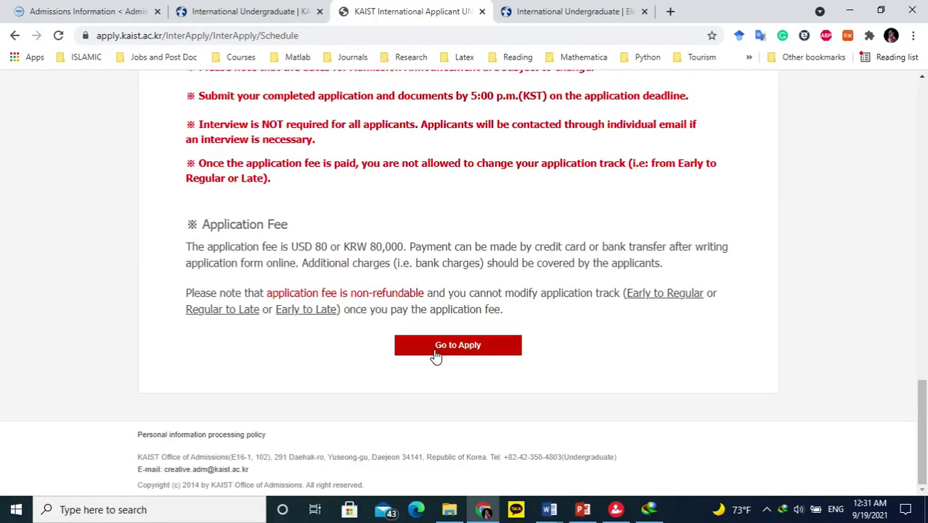
Start the Spring application and accept the eligibility warning.
{"action": "left_click", "coordinate": [436, 346]}
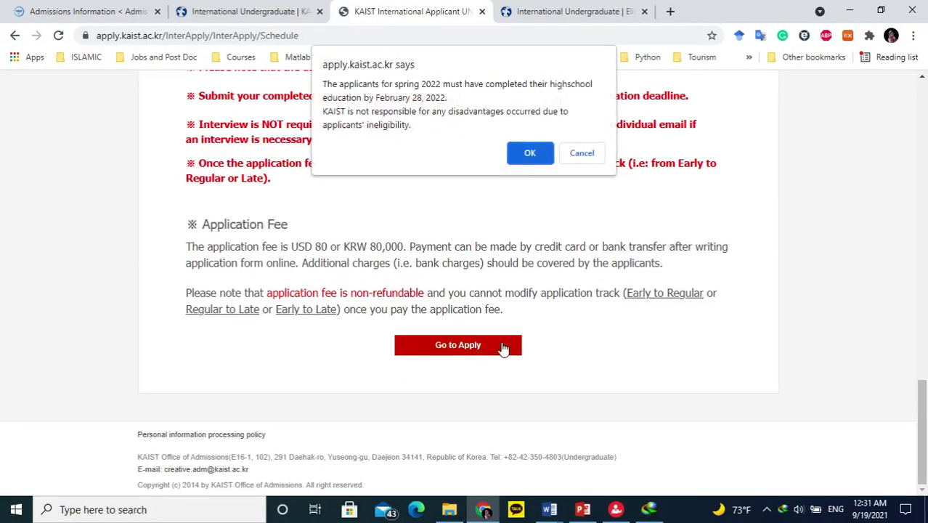
{"action": "left_click", "coordinate": [529, 153]}
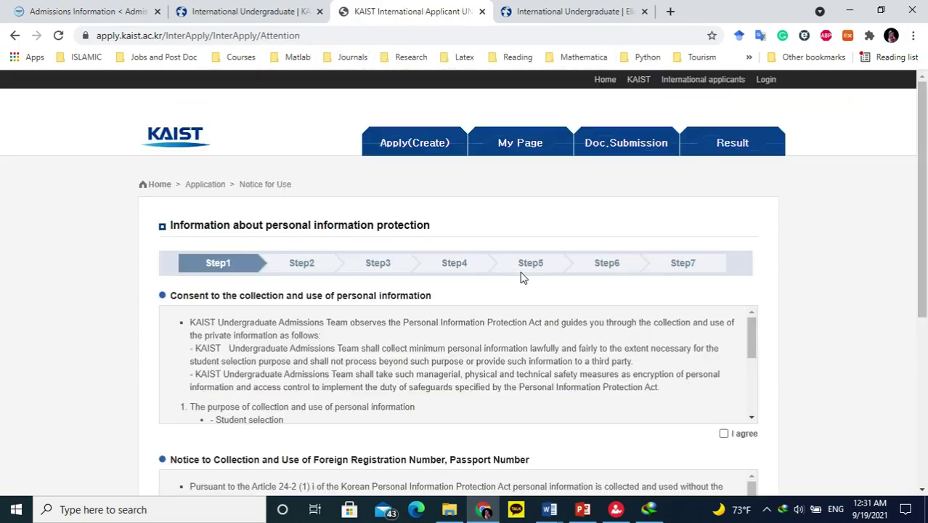
{"action": "scroll", "coordinate": [436, 283], "scroll_direction": "down", "scroll_amount": 1}
{"action": "scroll", "coordinate": [441, 284], "scroll_direction": "up", "scroll_amount": 1}
{"action": "scroll", "coordinate": [443, 285], "scroll_direction": "down", "scroll_amount": 4}
{"action": "scroll", "coordinate": [445, 283], "scroll_direction": "up", "scroll_amount": 4}
{"action": "scroll", "coordinate": [648, 322], "scroll_direction": "down", "scroll_amount": 3}
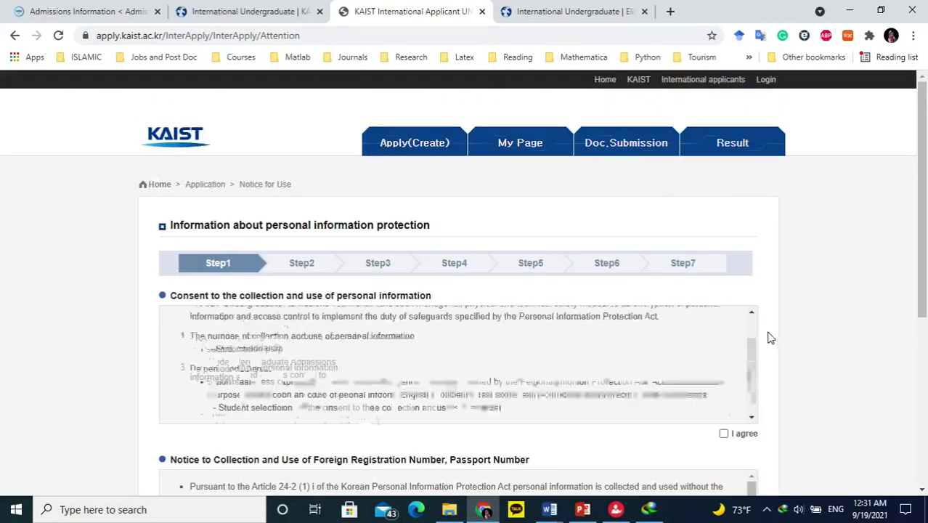
{"action": "scroll", "coordinate": [842, 335], "scroll_direction": "down", "scroll_amount": 2}
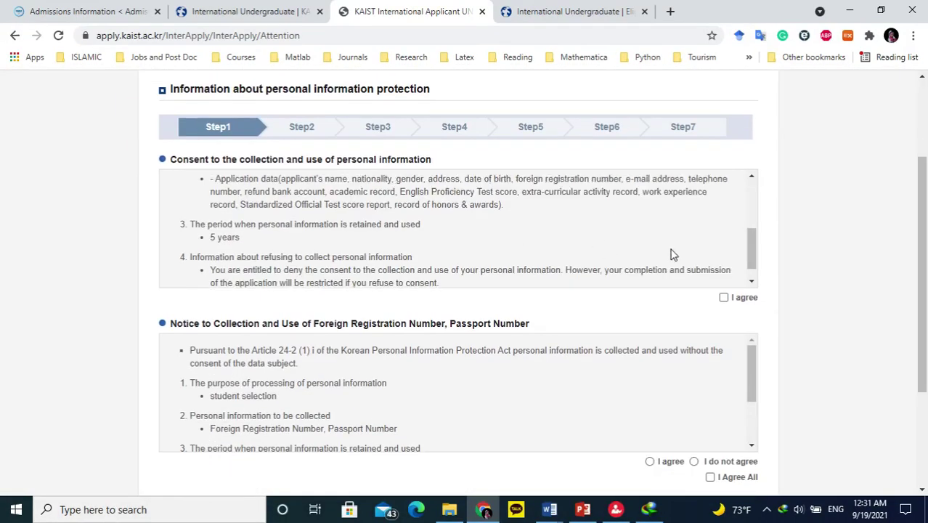
{"action": "scroll", "coordinate": [671, 252], "scroll_direction": "down", "scroll_amount": 1}
Agree to the personal information, passport number and all consent notices.
{"action": "left_click", "coordinate": [723, 297]}
{"action": "scroll", "coordinate": [808, 311], "scroll_direction": "down", "scroll_amount": 2}
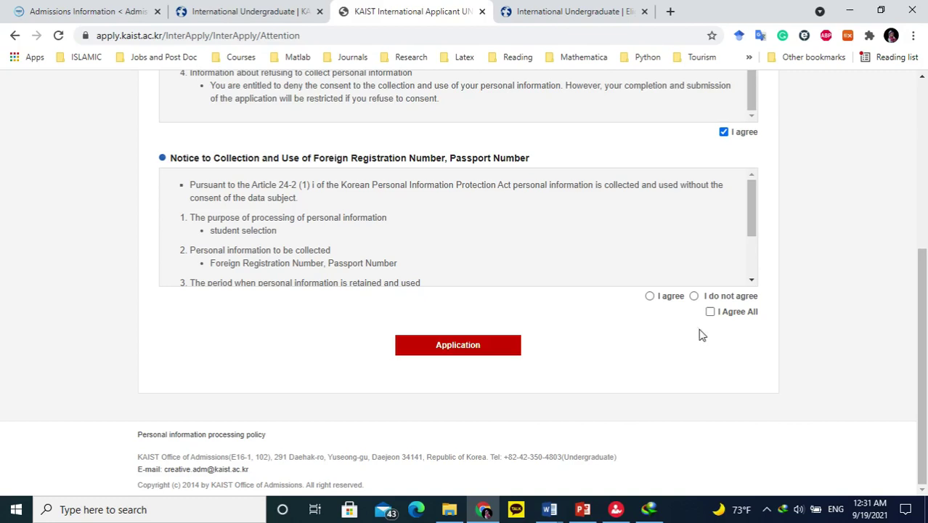
{"action": "scroll", "coordinate": [661, 231], "scroll_direction": "down", "scroll_amount": 1}
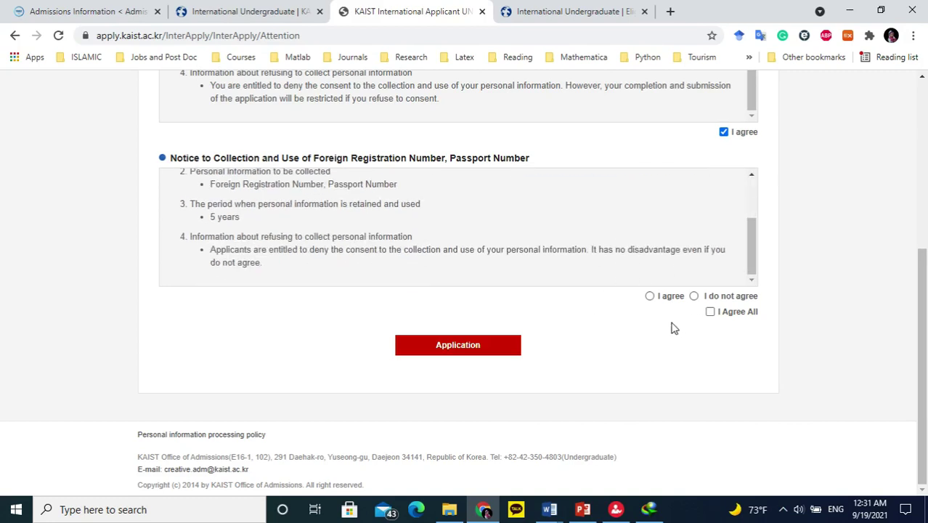
{"action": "left_click", "coordinate": [650, 297]}
{"action": "left_click", "coordinate": [710, 311]}
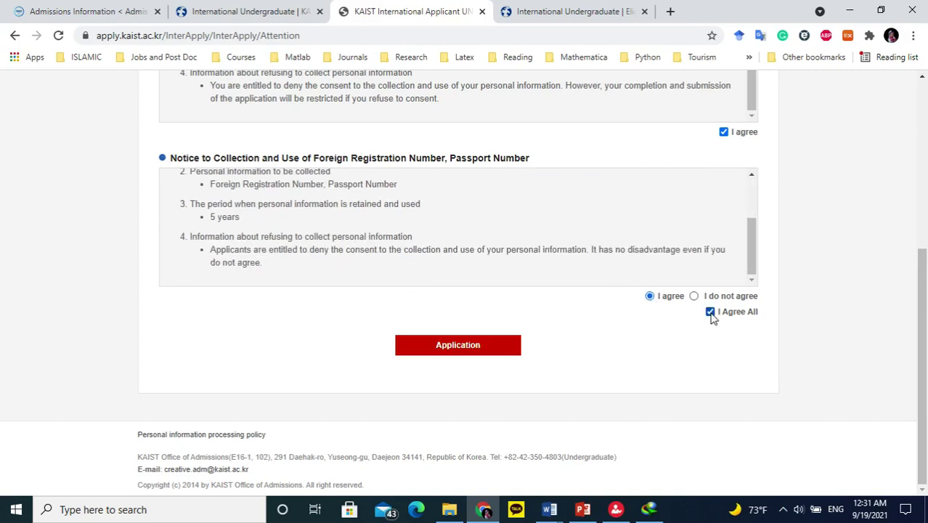
Open the Step1 form and enter the applicant's first name.
{"action": "left_click", "coordinate": [450, 346]}
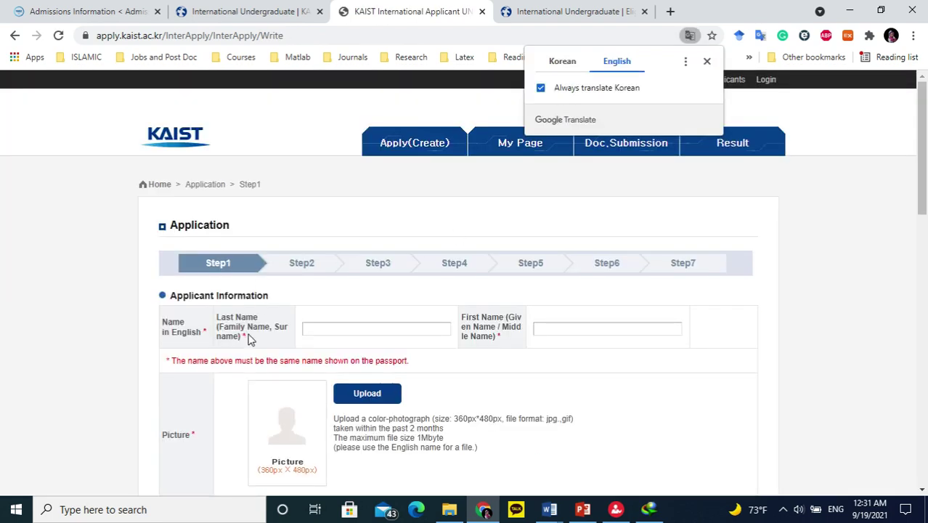
{"action": "scroll", "coordinate": [296, 301], "scroll_direction": "down", "scroll_amount": 2}
{"action": "left_click", "coordinate": [367, 191]}
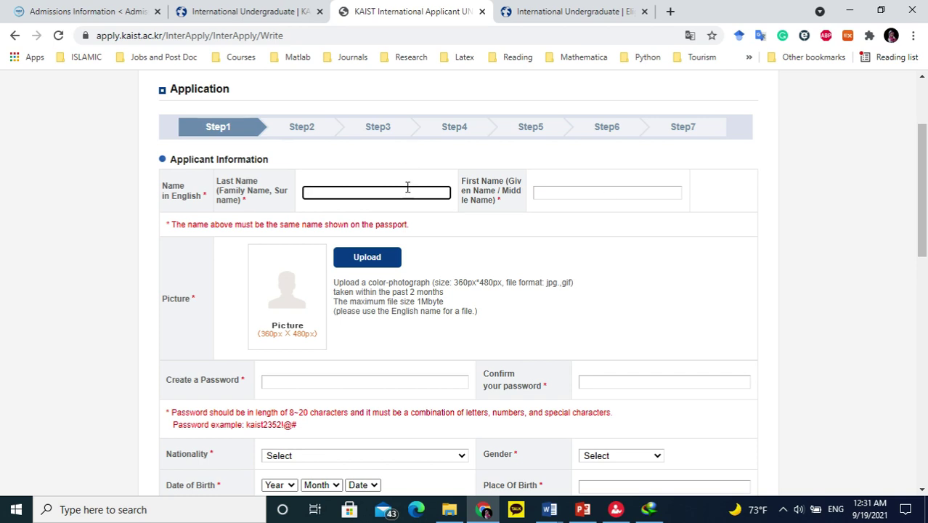
{"action": "key", "text": "Tab"}
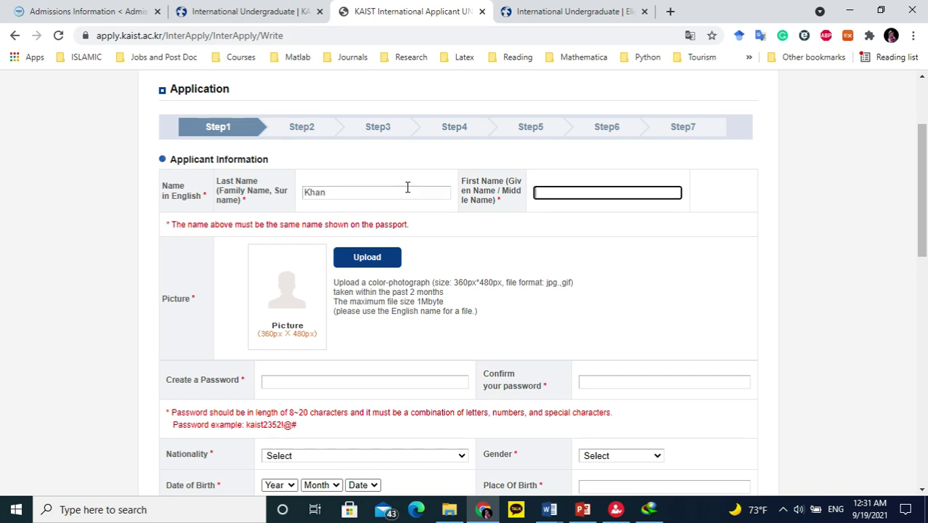
Point out the photo dimension and file size requirements, leaving the password fields empty.
{"action": "left_click_drag", "start_coordinate": [453, 281], "coordinate": [513, 281]}
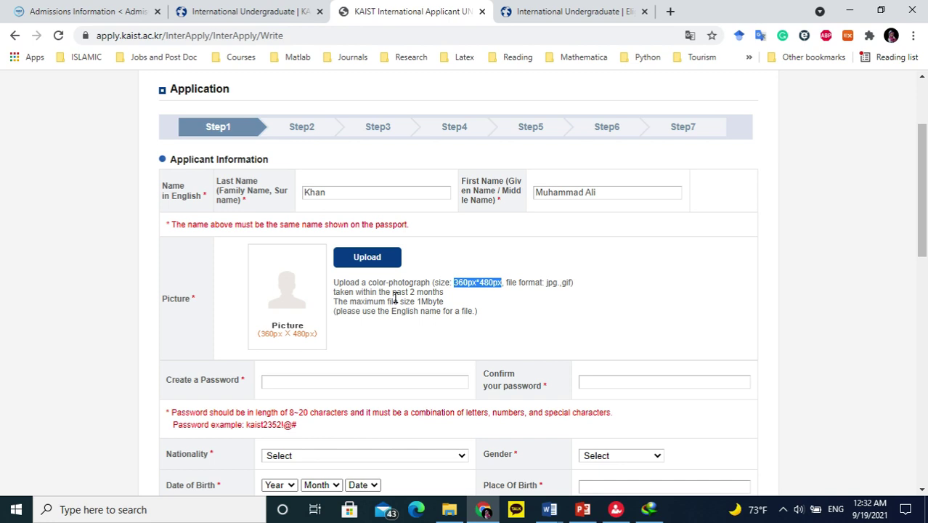
{"action": "left_click", "coordinate": [433, 296]}
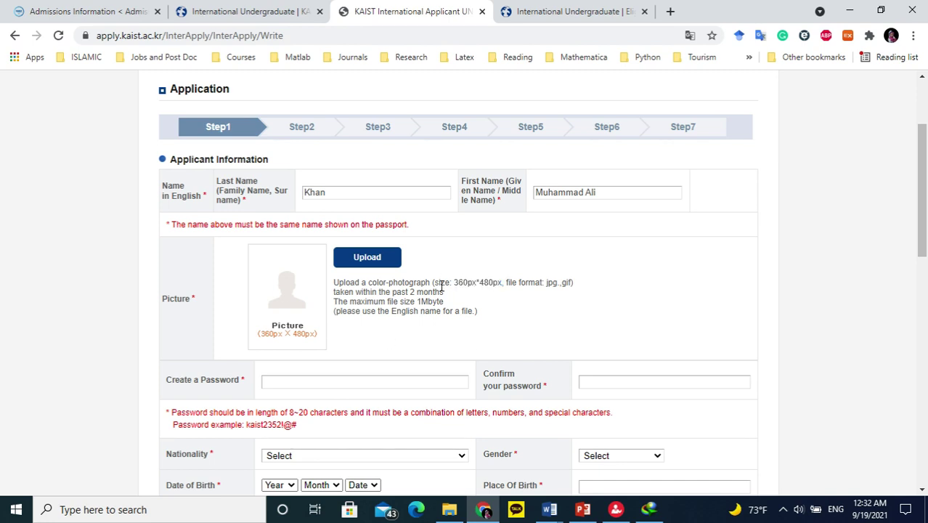
{"action": "left_click_drag", "start_coordinate": [453, 281], "coordinate": [501, 283]}
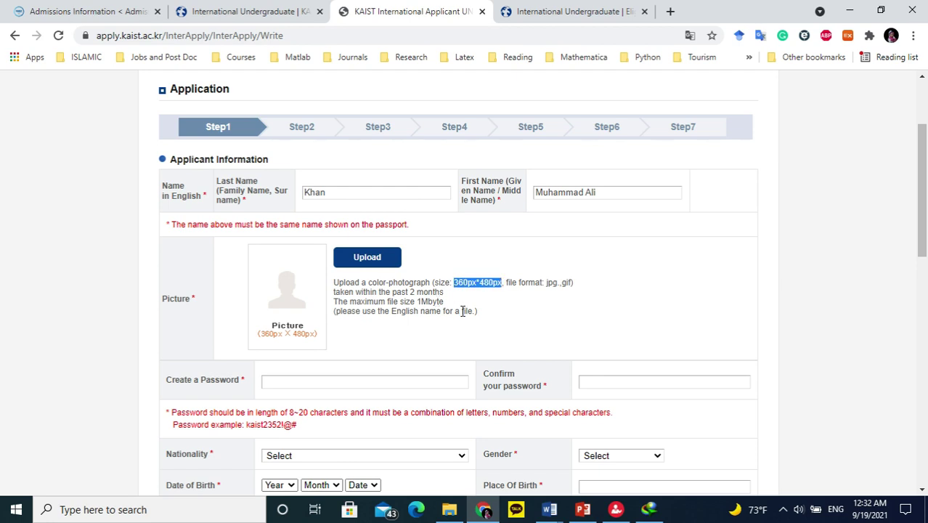
{"action": "left_click_drag", "start_coordinate": [411, 301], "coordinate": [442, 301]}
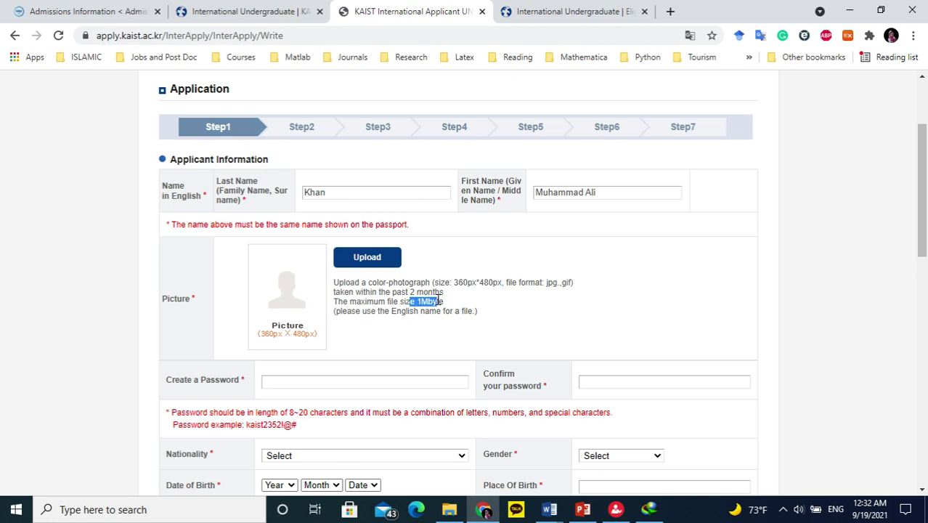
{"action": "scroll", "coordinate": [517, 328], "scroll_direction": "down", "scroll_amount": 2}
{"action": "left_click", "coordinate": [348, 240]}
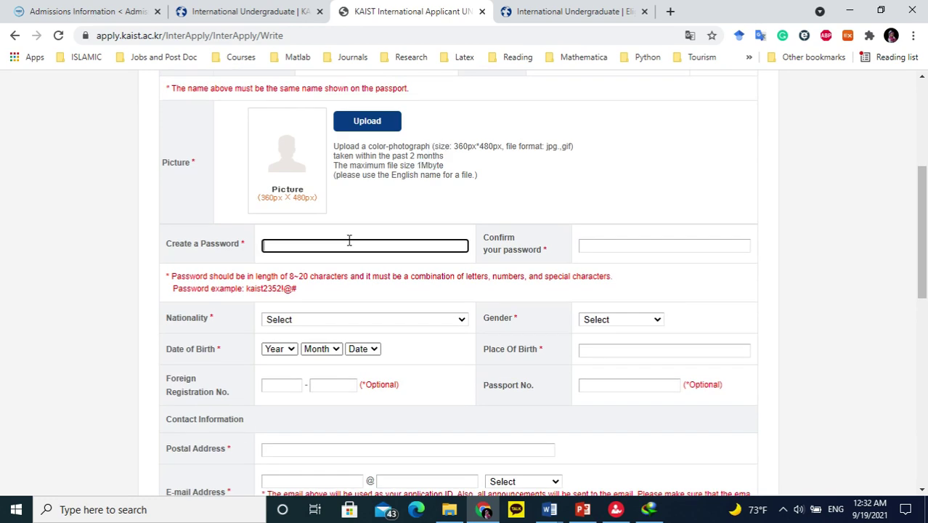
{"action": "left_click", "coordinate": [669, 244]}
{"action": "left_click", "coordinate": [790, 259]}
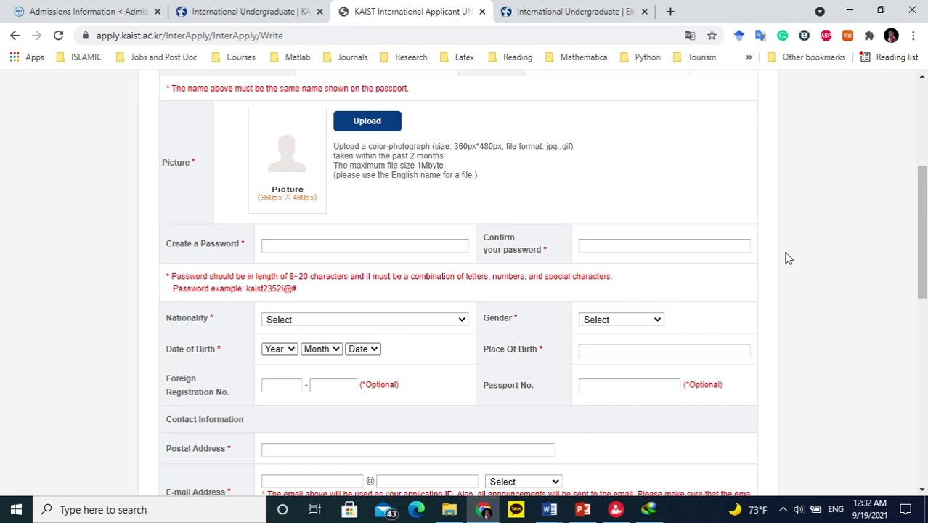
{"action": "scroll", "coordinate": [291, 305], "scroll_direction": "down", "scroll_amount": 1}
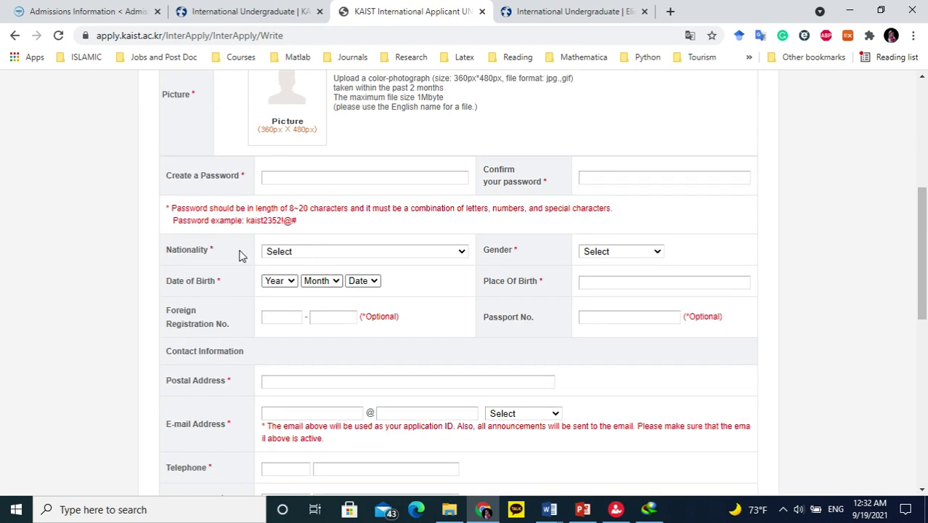
Set nationality to Pakistan, gender to Male and birth date to 2001/2/15.
{"action": "left_click", "coordinate": [299, 251]}
{"action": "type", "text": "pak"}
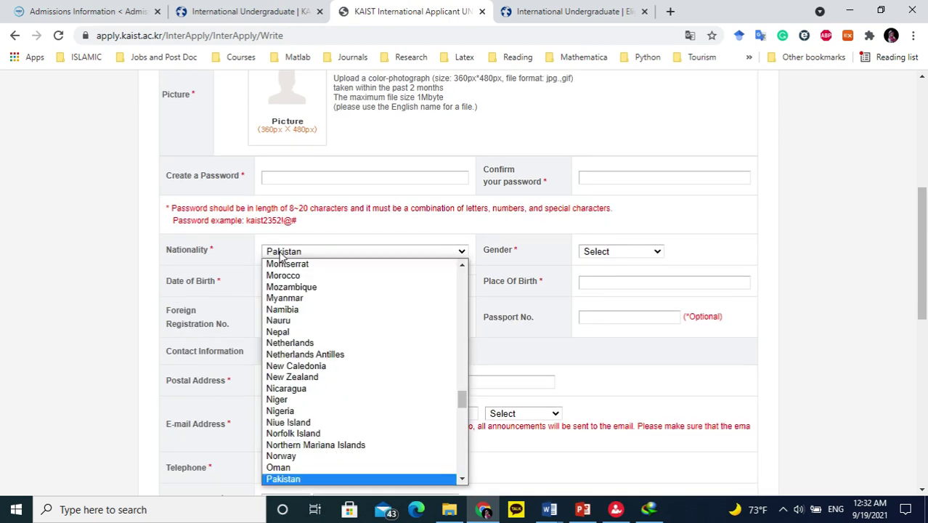
{"action": "key", "text": "Return"}
{"action": "left_click", "coordinate": [612, 251]}
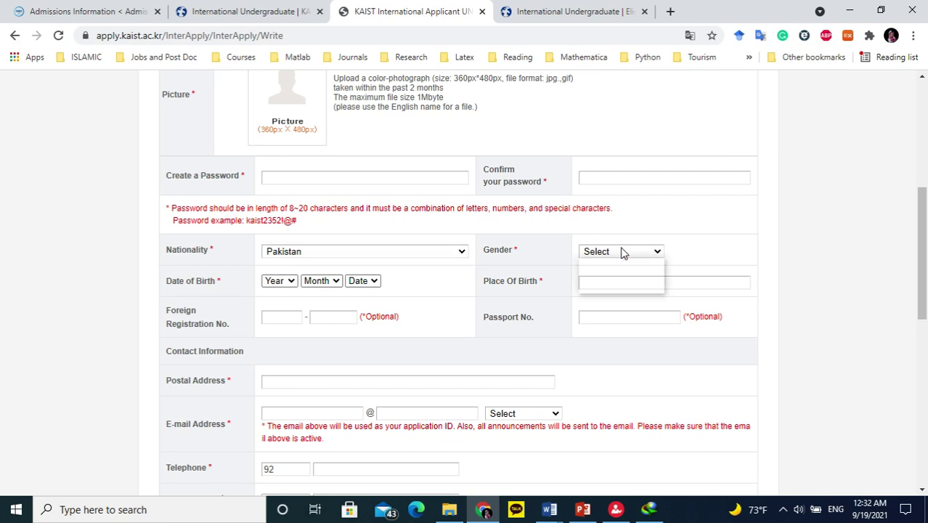
{"action": "left_click", "coordinate": [612, 273]}
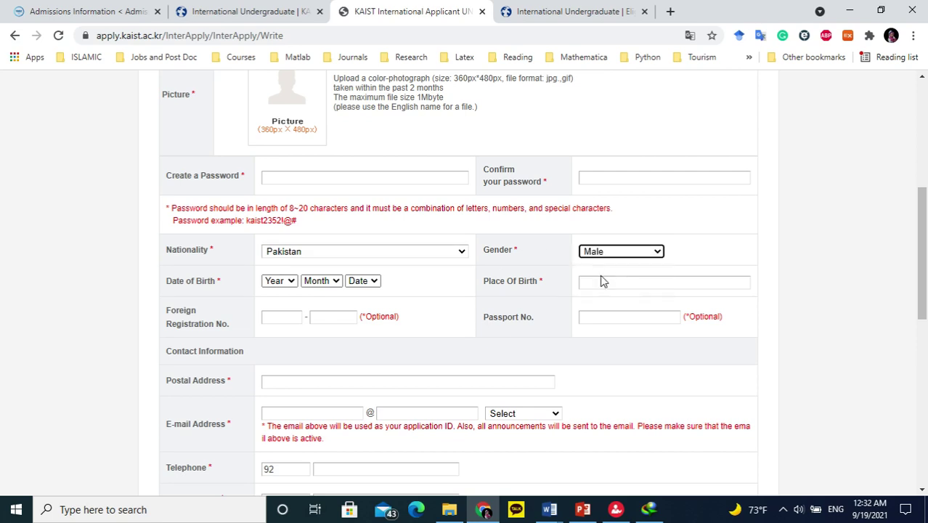
{"action": "left_click", "coordinate": [289, 280]}
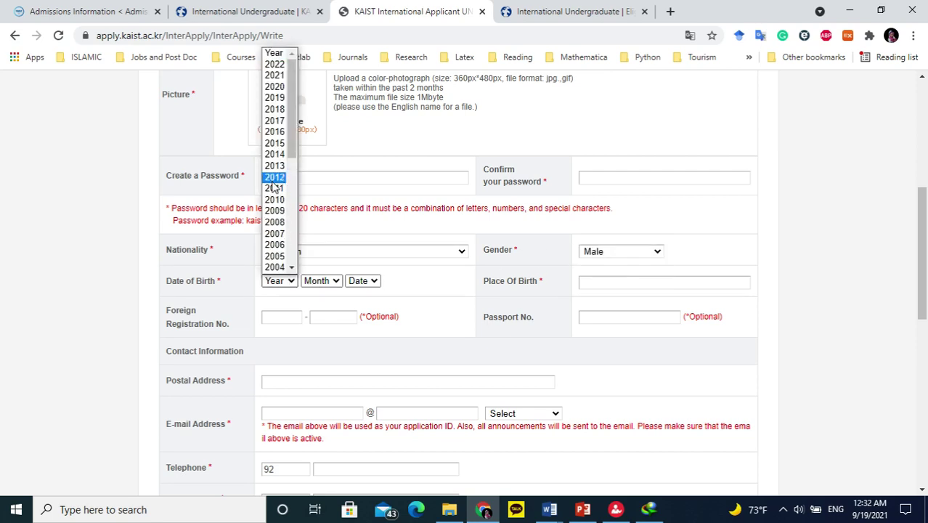
{"action": "scroll", "coordinate": [283, 189], "scroll_direction": "down", "scroll_amount": 3}
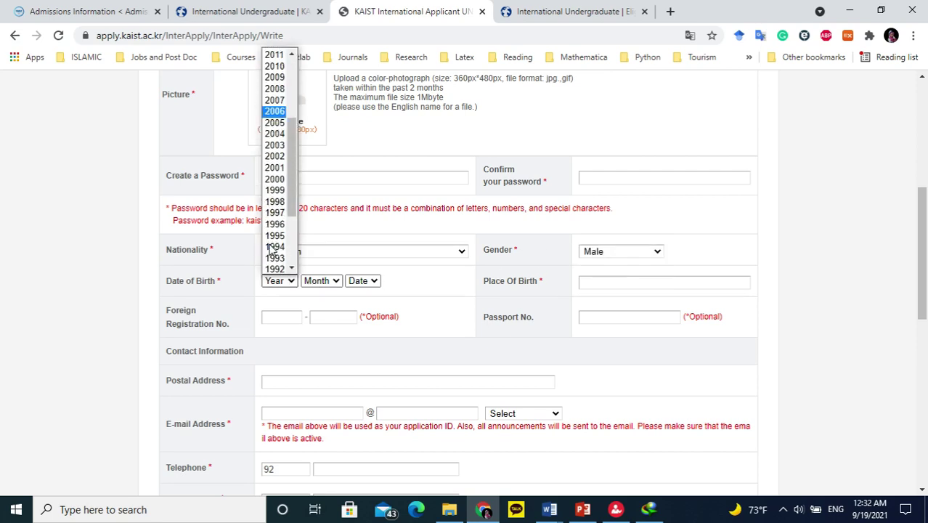
{"action": "left_click", "coordinate": [280, 165]}
{"action": "left_click", "coordinate": [320, 280]}
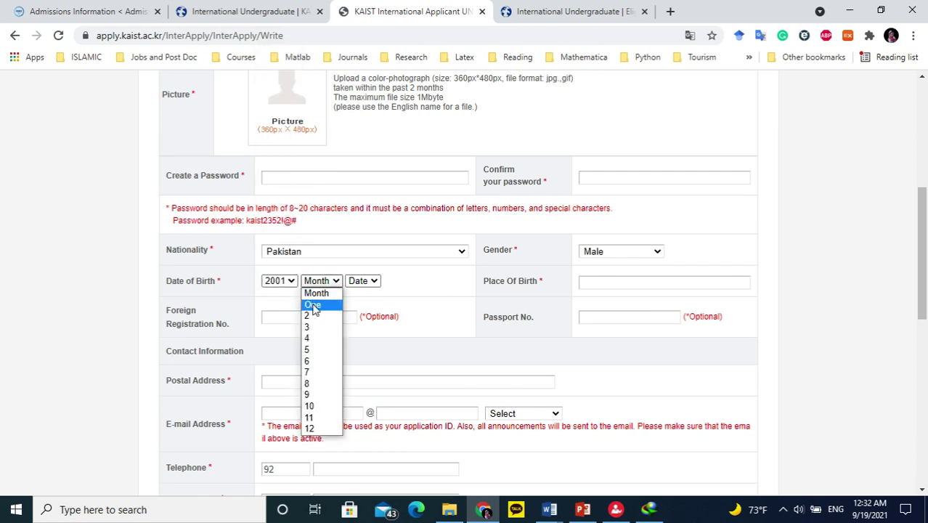
{"action": "left_click", "coordinate": [308, 315]}
{"action": "left_click", "coordinate": [357, 282]}
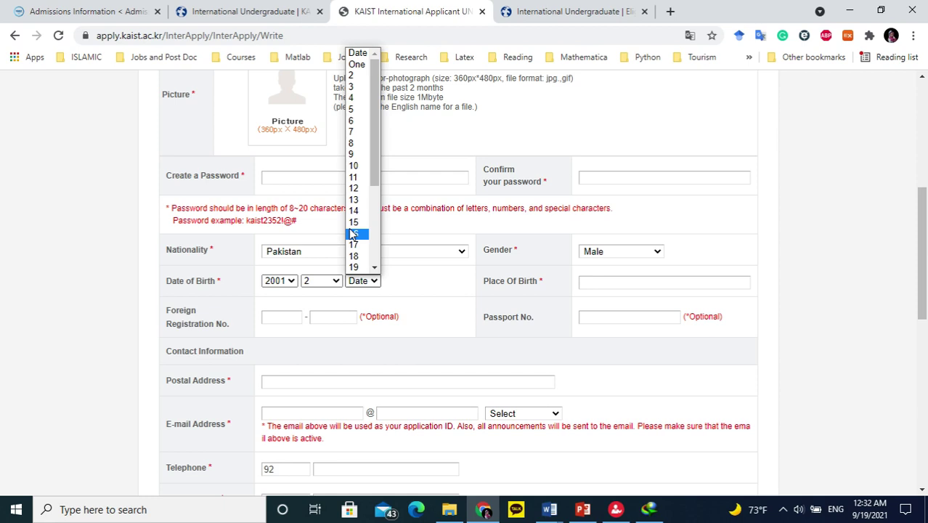
{"action": "left_click", "coordinate": [353, 222]}
Go to Place of Birth and leave the optional Foreign Registration and passport fields blank.
{"action": "left_click", "coordinate": [617, 281]}
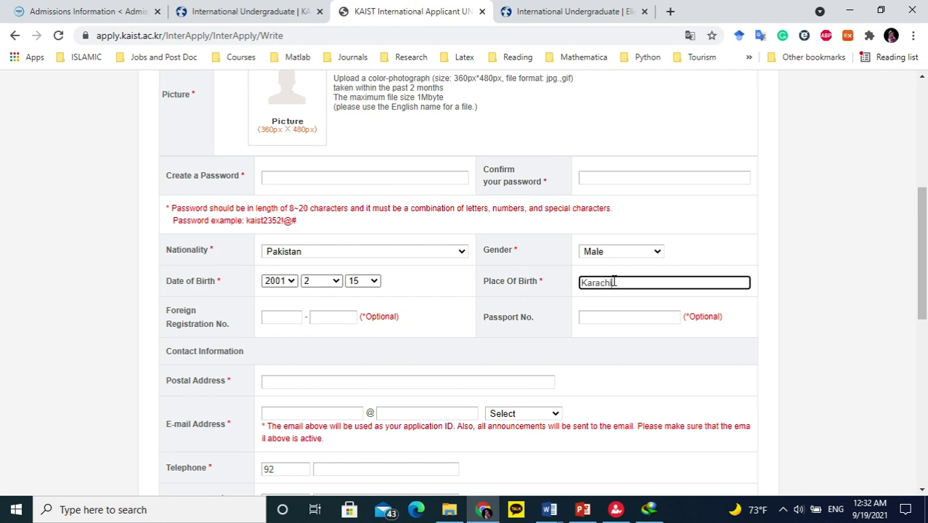
{"action": "left_click", "coordinate": [280, 317]}
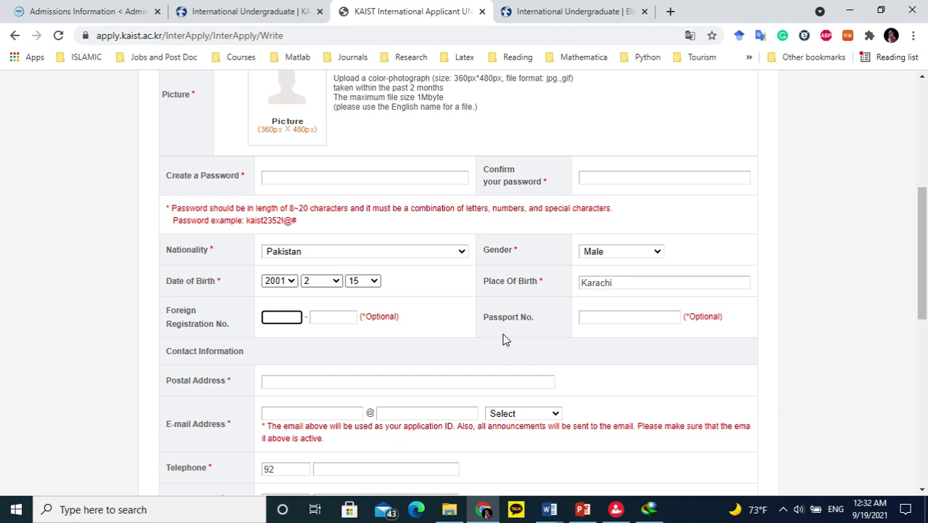
{"action": "left_click", "coordinate": [614, 321]}
{"action": "left_click", "coordinate": [751, 324]}
{"action": "left_click_drag", "start_coordinate": [159, 313], "coordinate": [407, 328]}
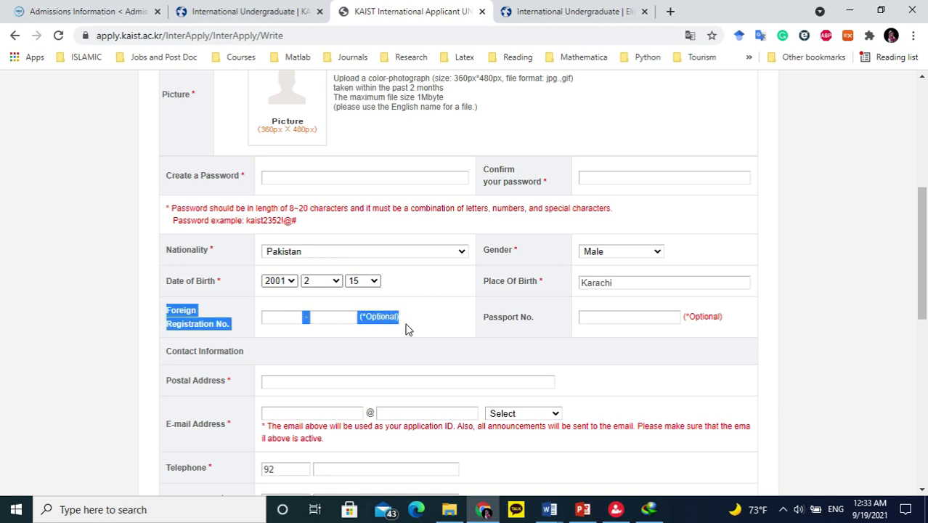
{"action": "left_click", "coordinate": [188, 310]}
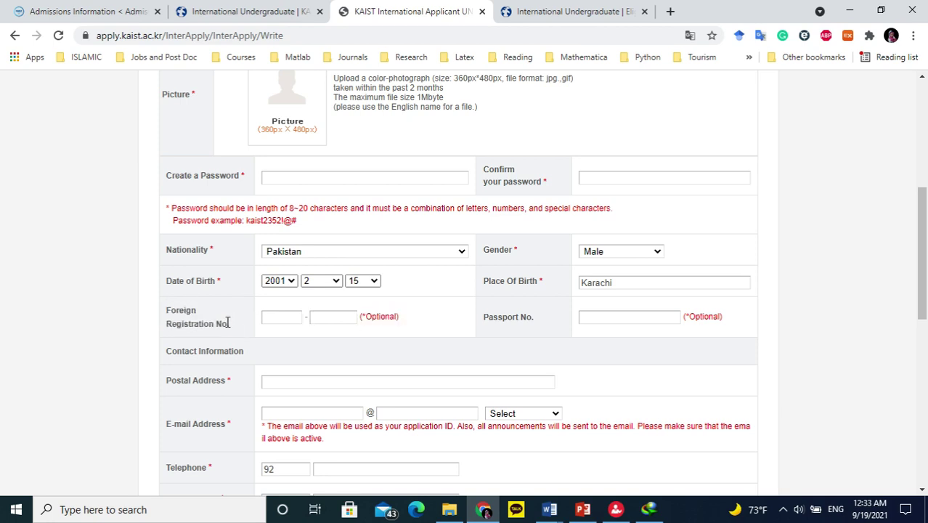
Move into the postal address field to begin the address entry.
{"action": "scroll", "coordinate": [236, 352], "scroll_direction": "down", "scroll_amount": 1}
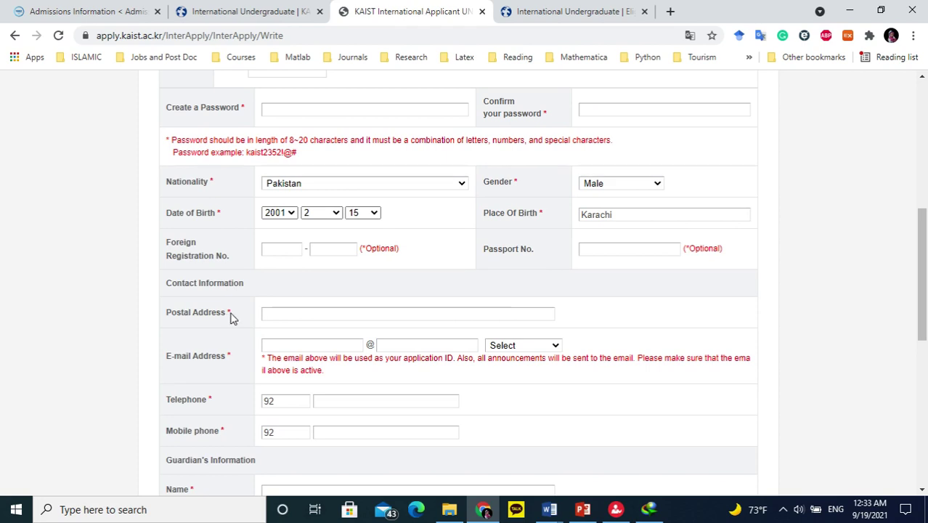
{"action": "left_click", "coordinate": [275, 313]}
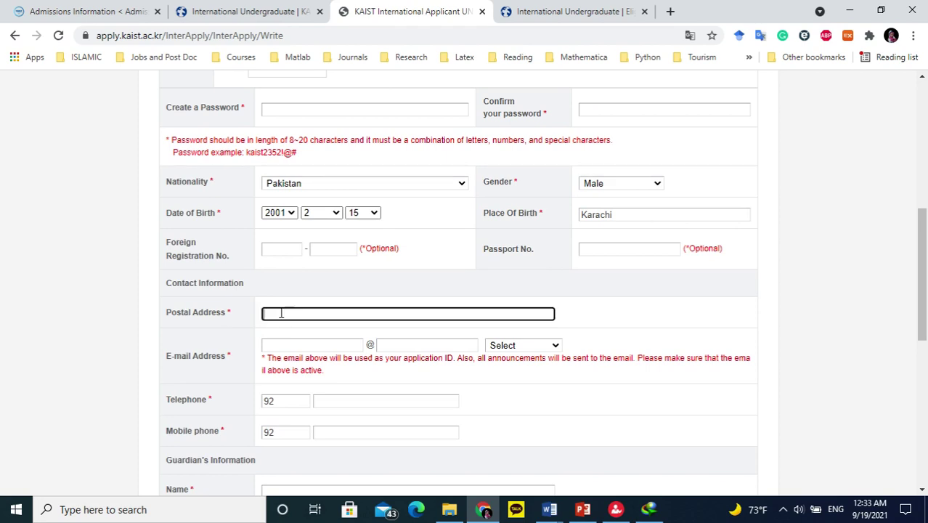
{"action": "left_click", "coordinate": [670, 317]}
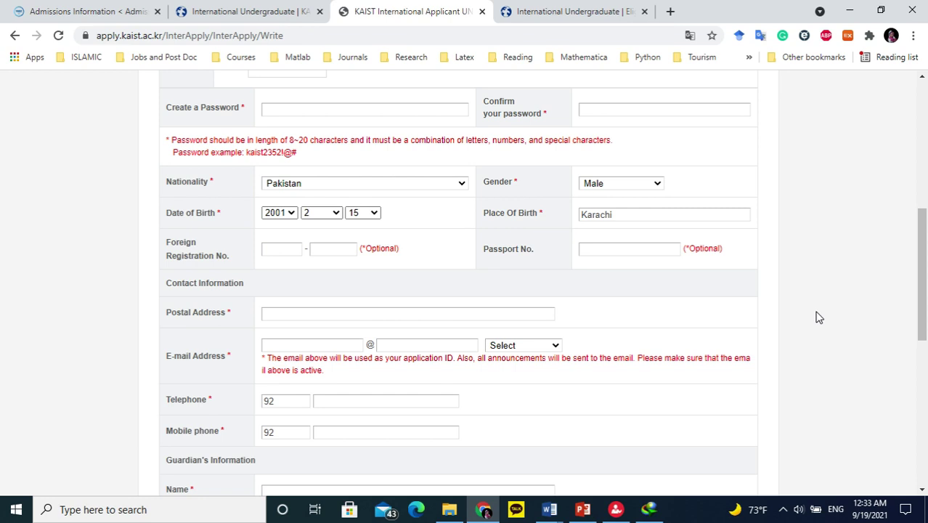
{"action": "left_click", "coordinate": [523, 311]}
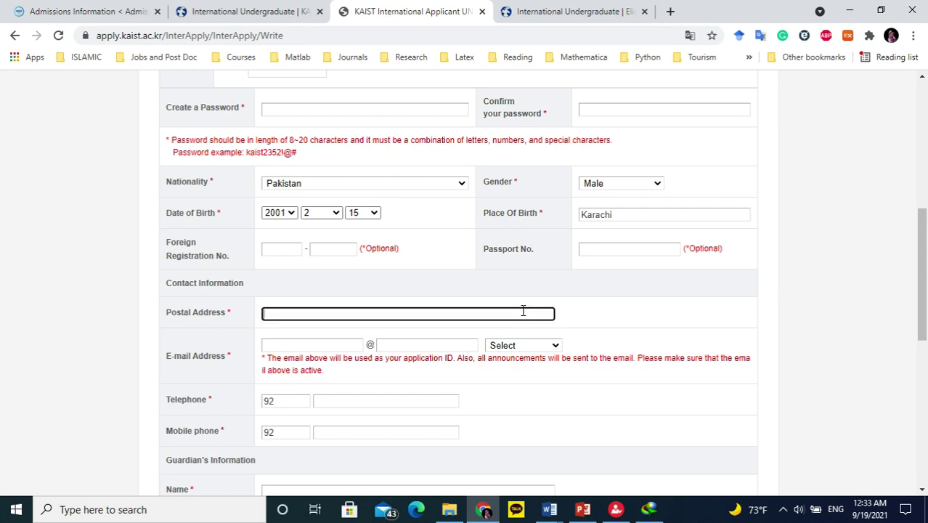
{"action": "left_click", "coordinate": [579, 316]}
{"action": "left_click", "coordinate": [441, 318]}
Enter the applicant's e-mail user name with gmail.com as the domain.
{"action": "left_click", "coordinate": [297, 346]}
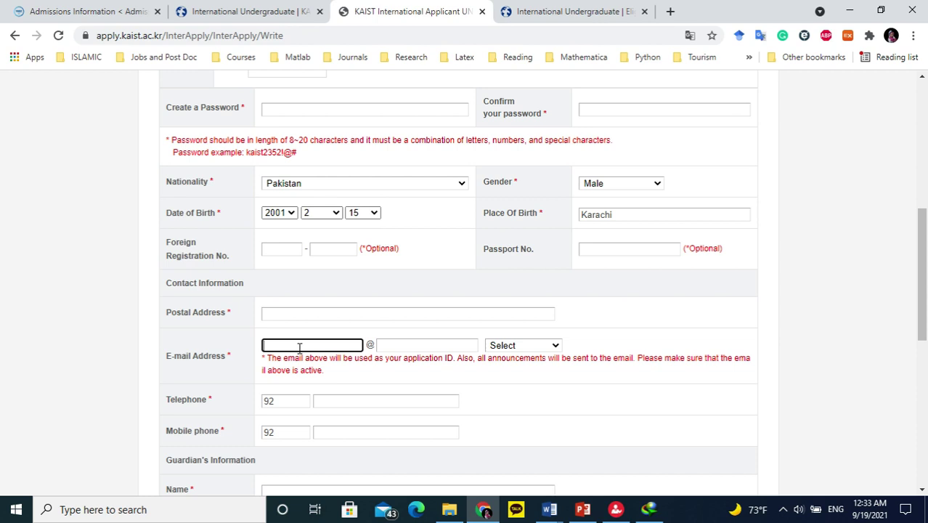
{"action": "left_click", "coordinate": [408, 343]}
{"action": "left_click", "coordinate": [543, 344]}
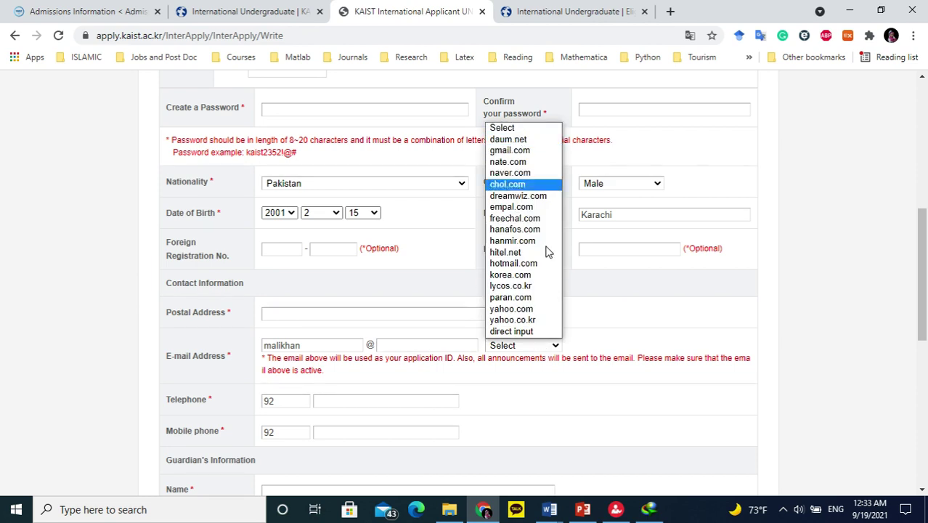
{"action": "left_click", "coordinate": [536, 156]}
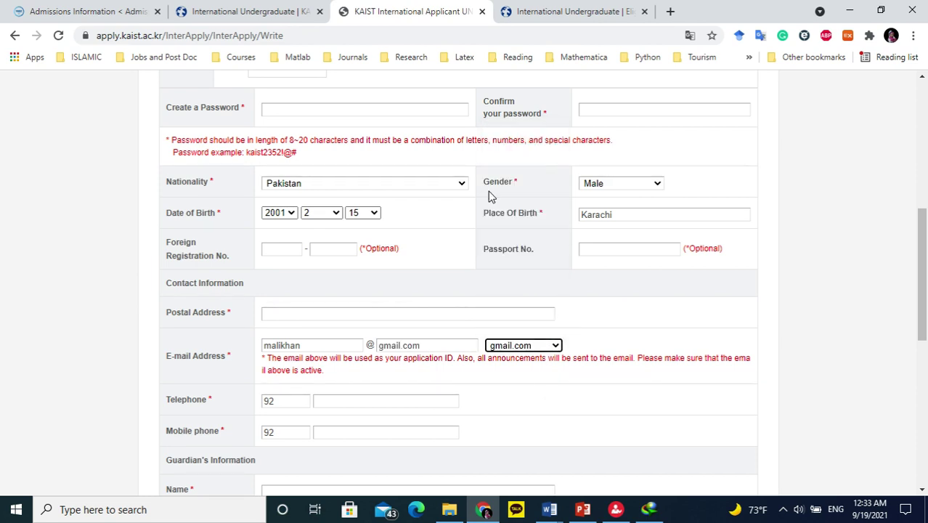
Fill in the telephone number after code 92 and start the mobile number.
{"action": "scroll", "coordinate": [444, 349], "scroll_direction": "down", "scroll_amount": 1}
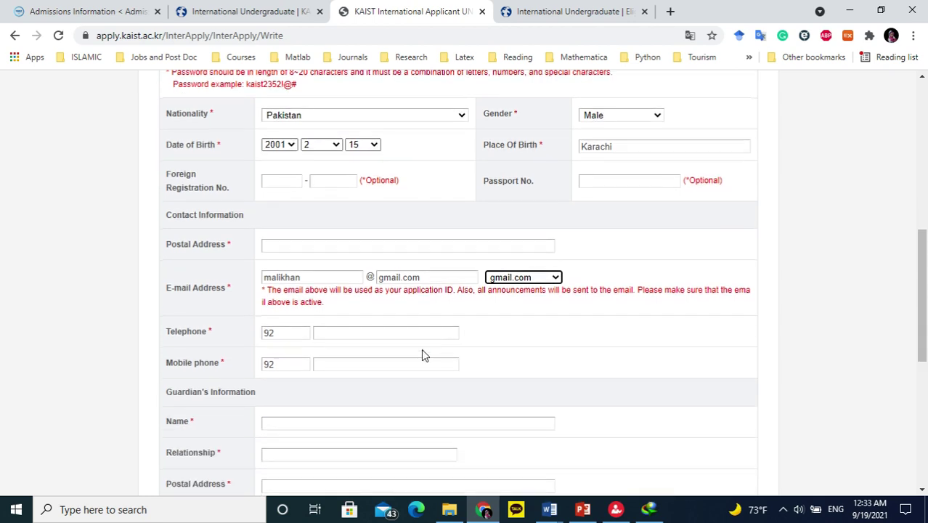
{"action": "left_click", "coordinate": [284, 333]}
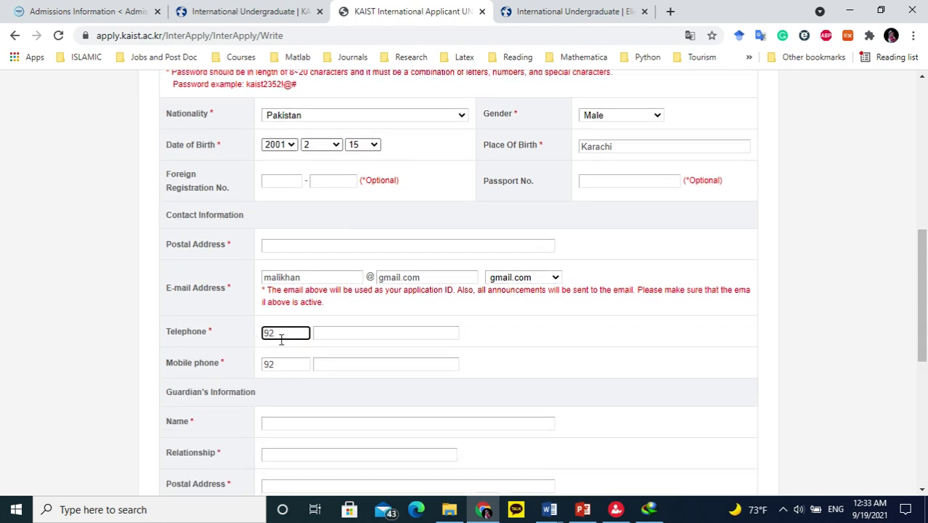
{"action": "scroll", "coordinate": [287, 313], "scroll_direction": "up", "scroll_amount": 2}
{"action": "scroll", "coordinate": [316, 260], "scroll_direction": "down", "scroll_amount": 2}
{"action": "left_click", "coordinate": [365, 330]}
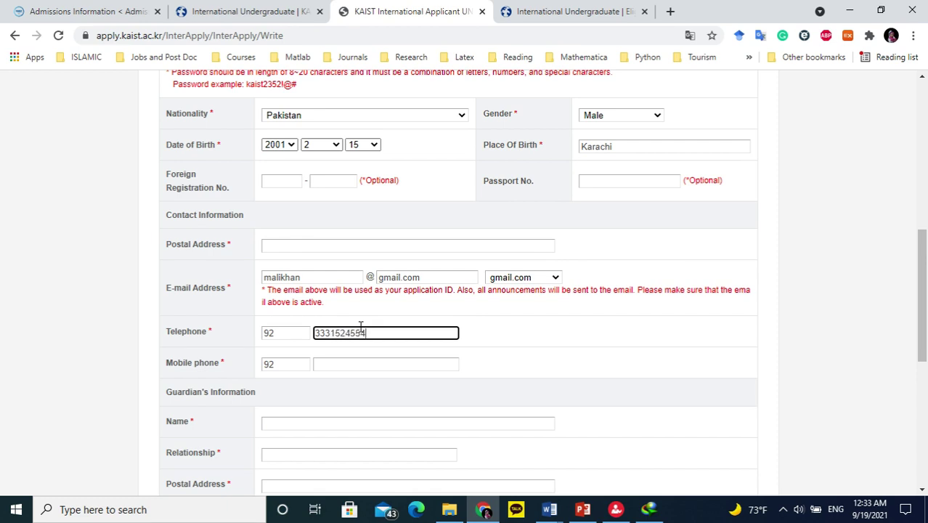
{"action": "left_click", "coordinate": [355, 366]}
{"action": "type", "text": "1515"}
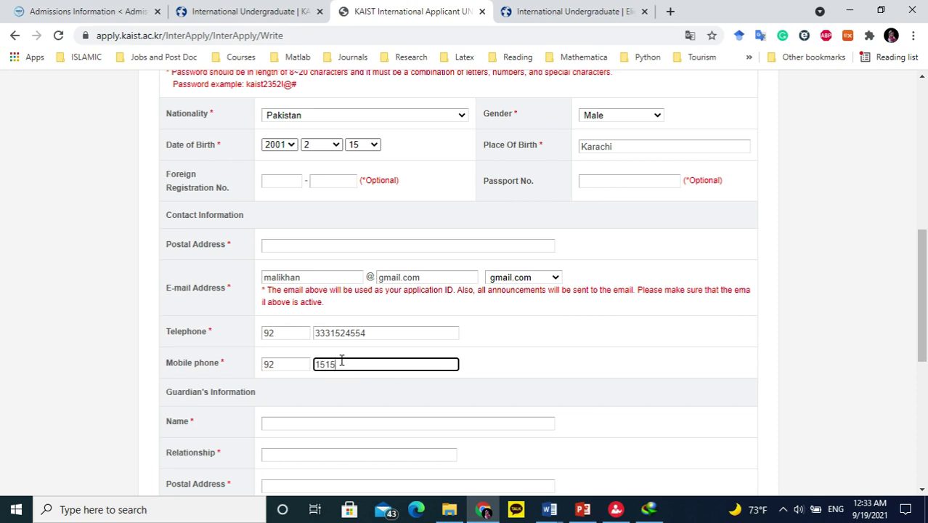
{"action": "type", "text": "89"}
Pass the guardian name, relationship and address fields, then enter guardian telephone code 92.
{"action": "scroll", "coordinate": [346, 384], "scroll_direction": "down", "scroll_amount": 2}
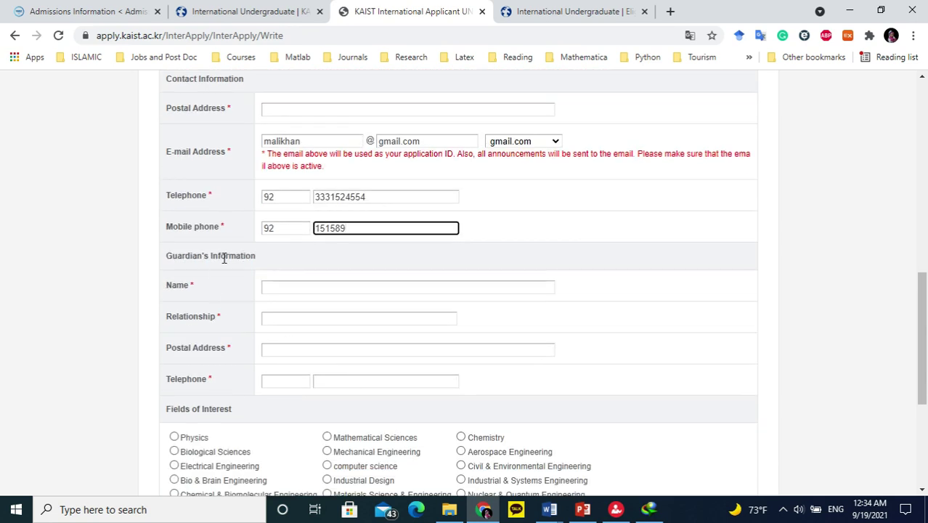
{"action": "left_click", "coordinate": [286, 289]}
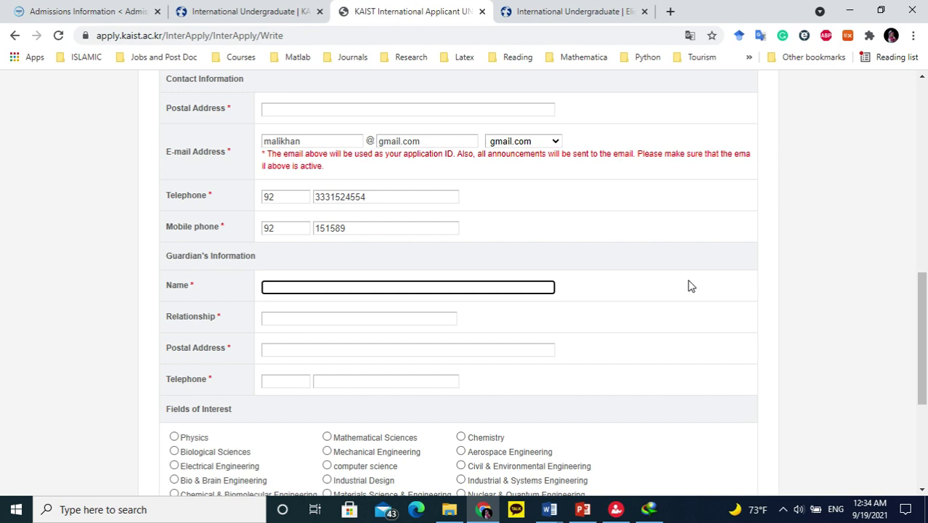
{"action": "left_click", "coordinate": [291, 311]}
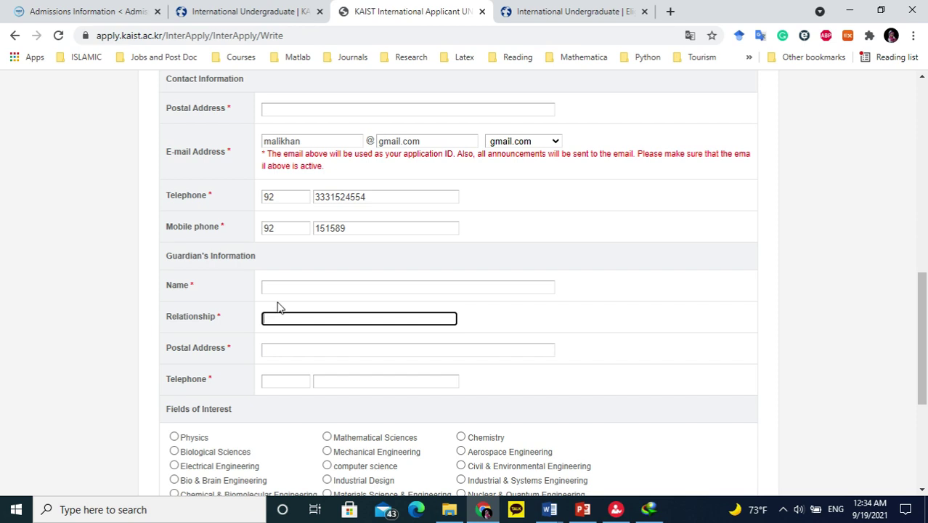
{"action": "left_click", "coordinate": [285, 349]}
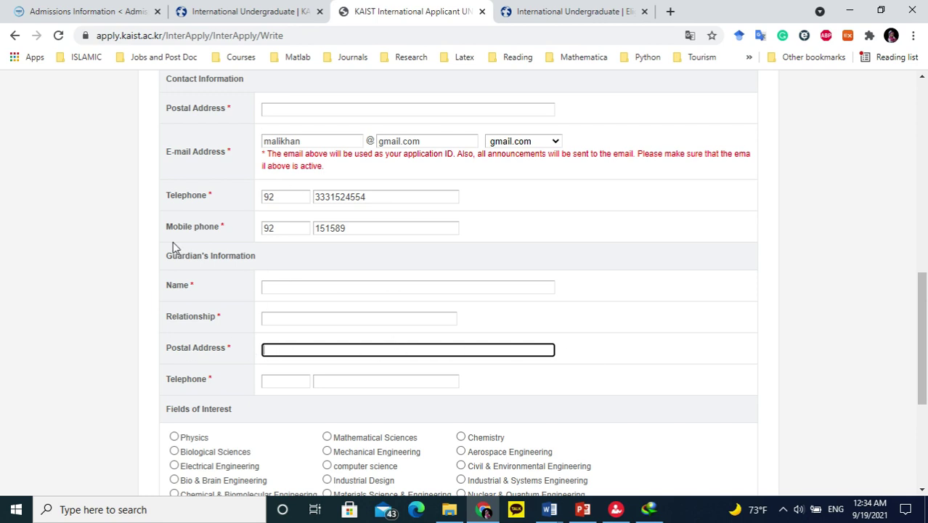
{"action": "left_click_drag", "start_coordinate": [167, 255], "coordinate": [204, 256]}
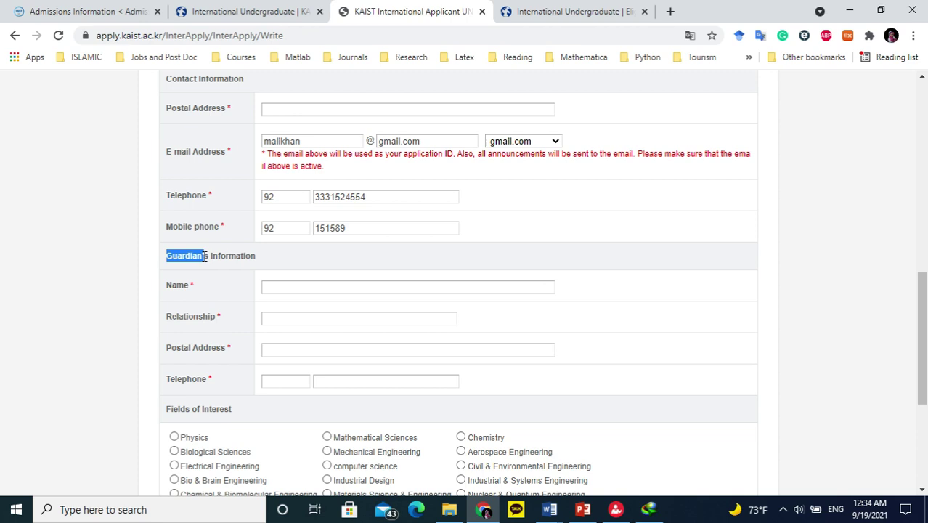
{"action": "left_click", "coordinate": [280, 378]}
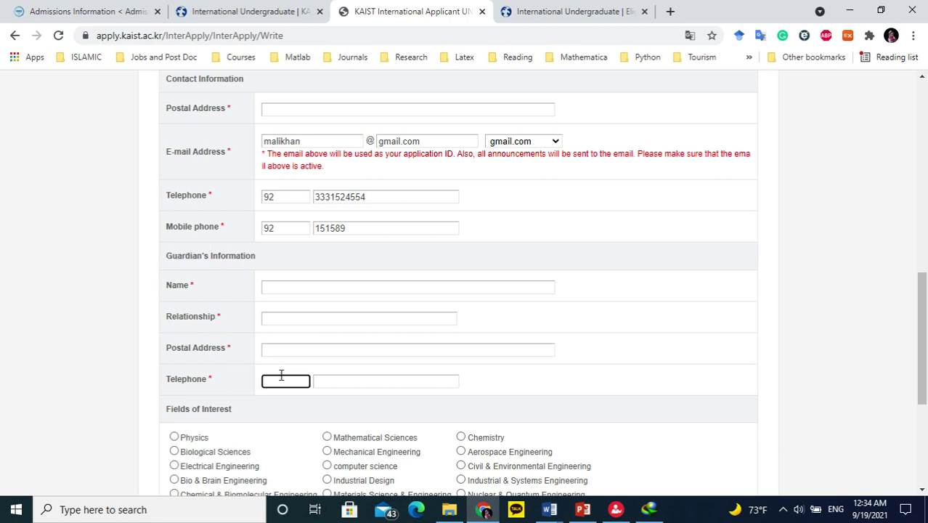
{"action": "scroll", "coordinate": [486, 377], "scroll_direction": "down", "scroll_amount": 1}
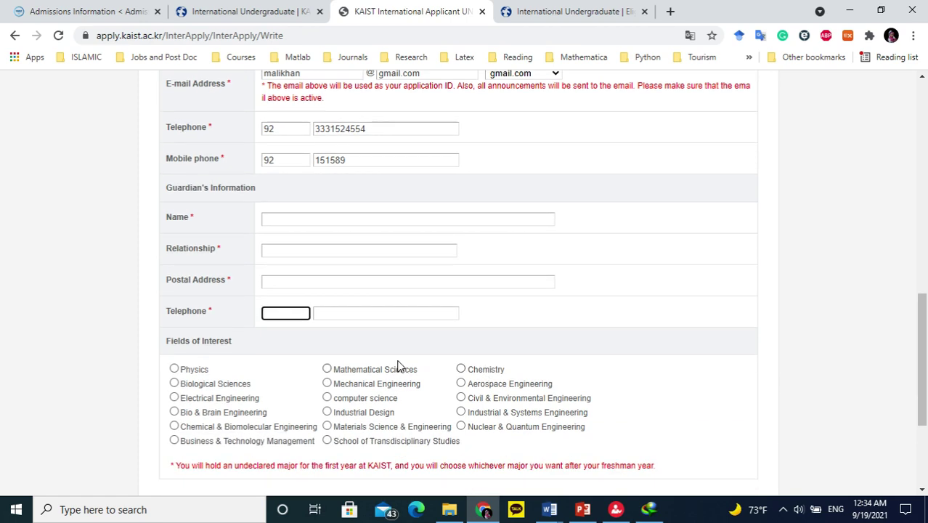
{"action": "key", "text": "Tab"}
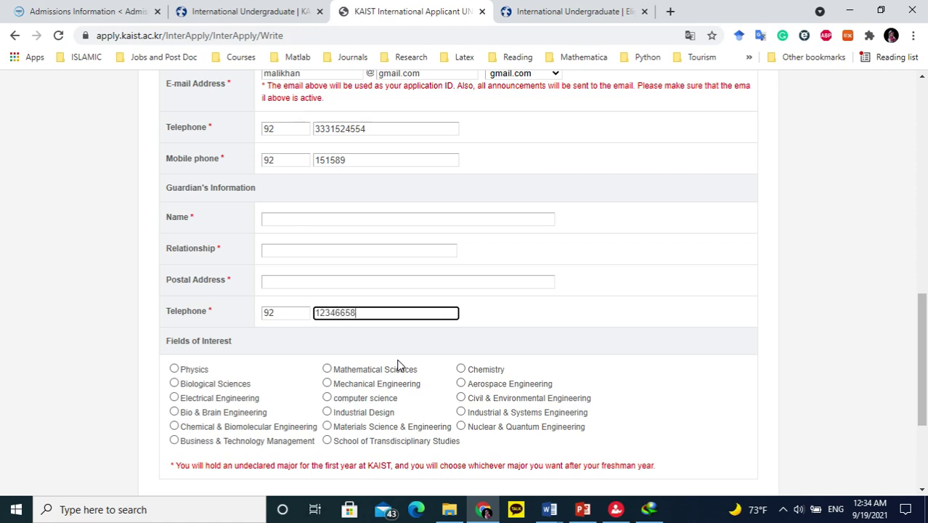
Choose Chemistry as field of interest, try Save & Continue, and dismiss the photo alert.
{"action": "scroll", "coordinate": [326, 327], "scroll_direction": "down", "scroll_amount": 1}
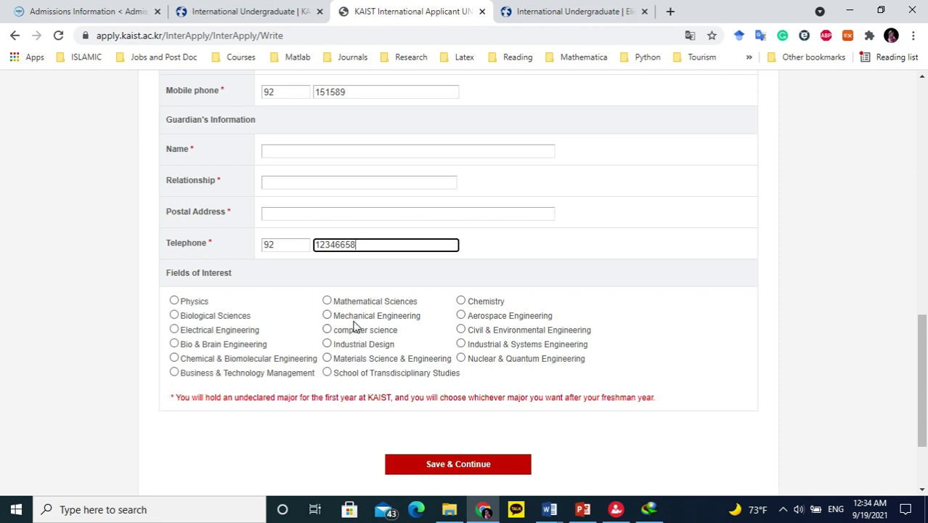
{"action": "left_click", "coordinate": [477, 305]}
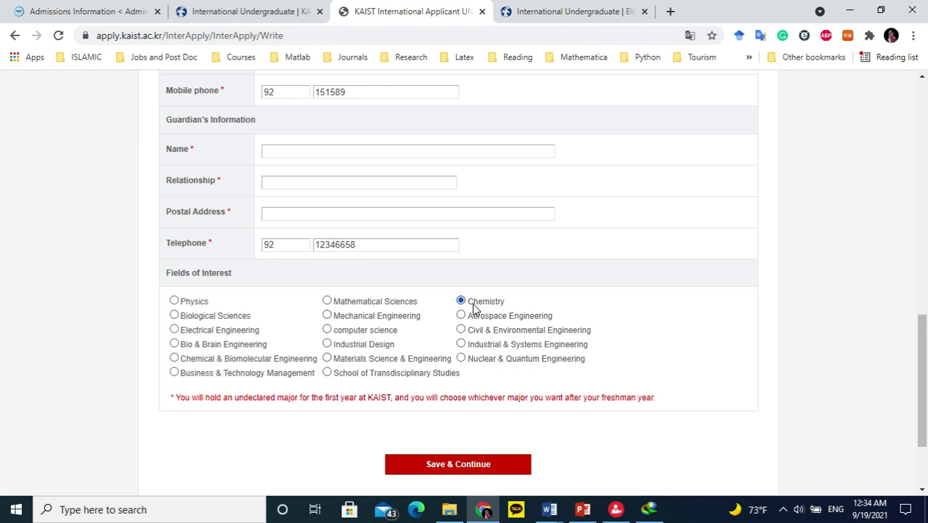
{"action": "left_click", "coordinate": [490, 471]}
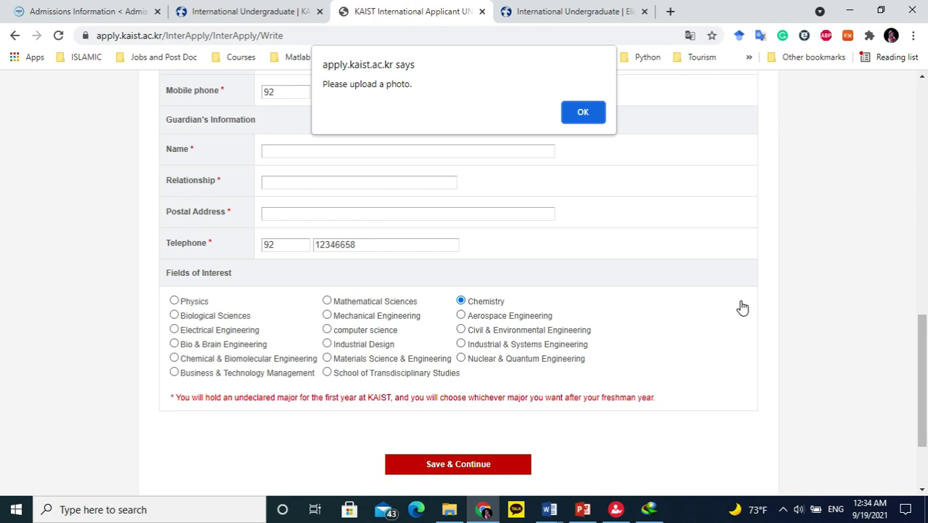
{"action": "left_click", "coordinate": [579, 111]}
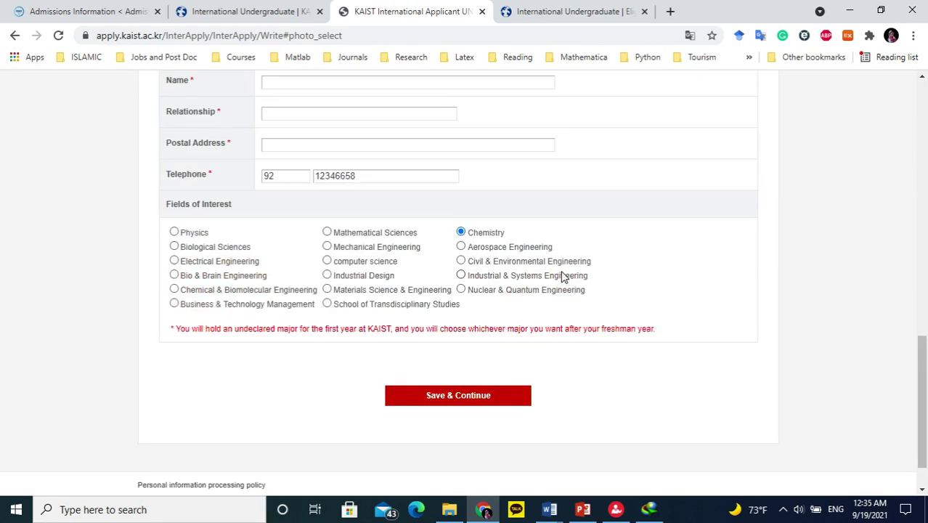
Bring the Word application form document forward from the taskbar.
{"action": "scroll", "coordinate": [561, 274], "scroll_direction": "up", "scroll_amount": 5}
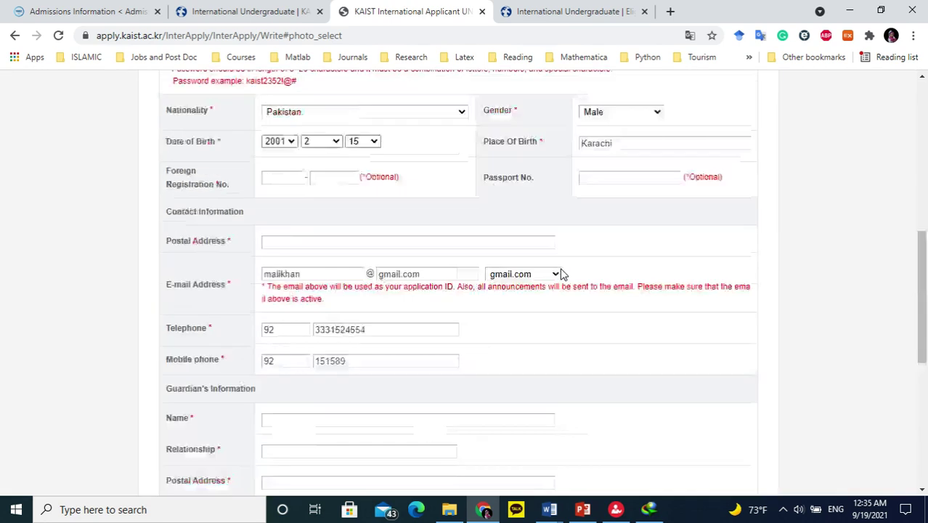
{"action": "scroll", "coordinate": [560, 273], "scroll_direction": "up", "scroll_amount": 7}
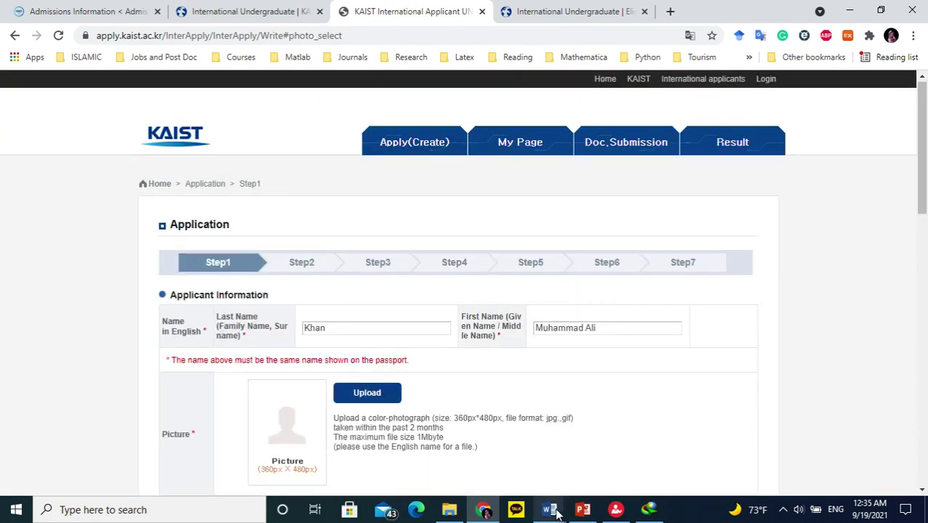
{"action": "mouse_move", "coordinate": [552, 511]}
{"action": "left_click", "coordinate": [423, 468]}
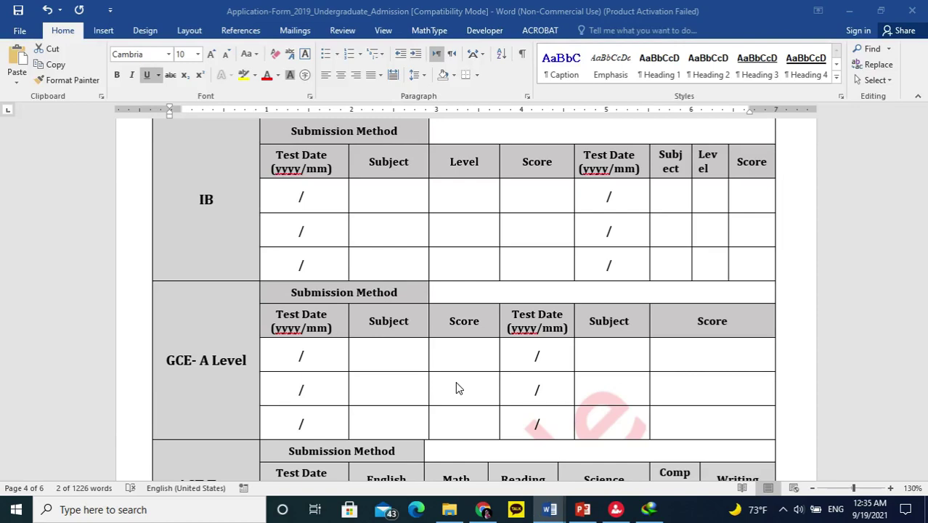
{"action": "scroll", "coordinate": [573, 278], "scroll_direction": "up", "scroll_amount": 15}
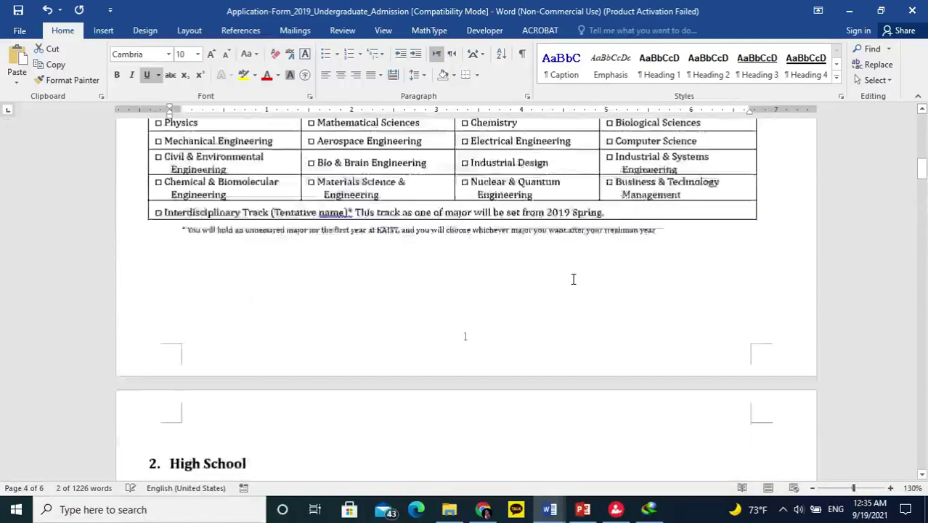
{"action": "scroll", "coordinate": [573, 279], "scroll_direction": "up", "scroll_amount": 10}
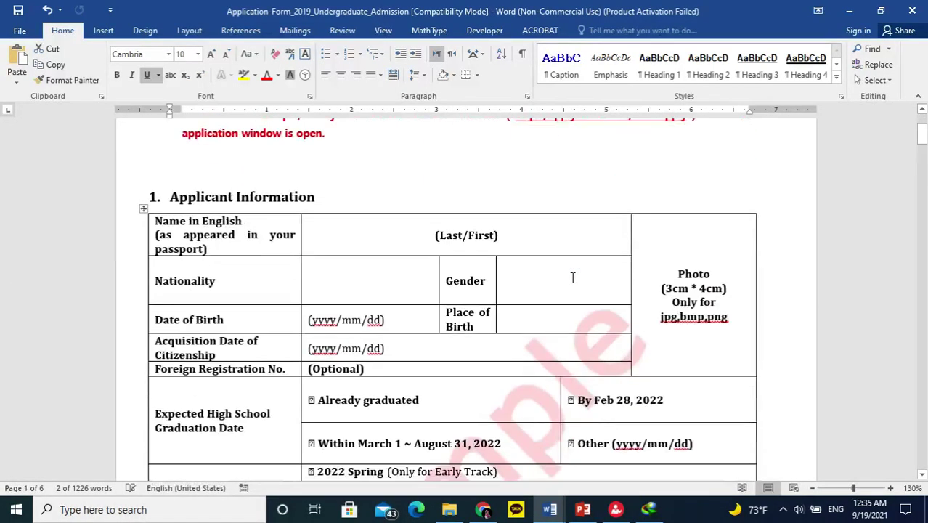
{"action": "scroll", "coordinate": [573, 279], "scroll_direction": "down", "scroll_amount": 2}
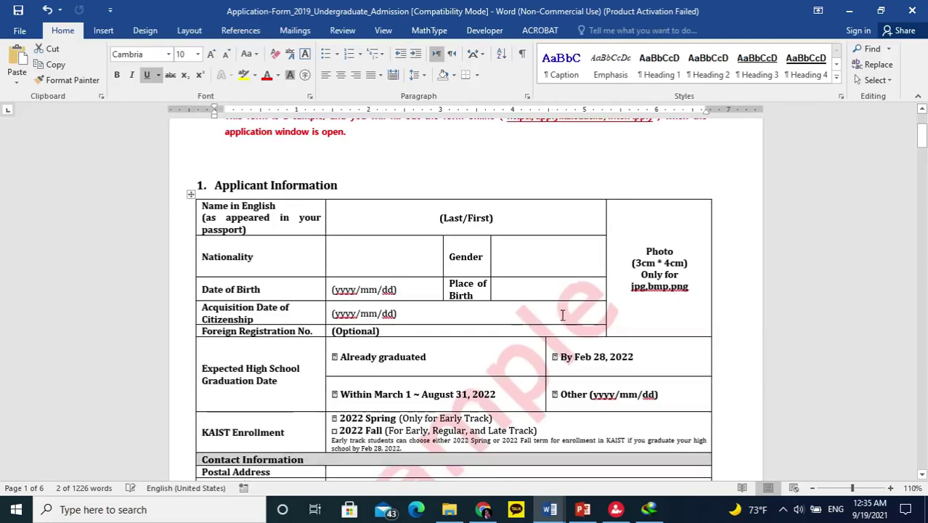
{"action": "scroll", "coordinate": [562, 314], "scroll_direction": "down", "scroll_amount": 1}
{"action": "scroll", "coordinate": [348, 325], "scroll_direction": "up", "scroll_amount": 1}
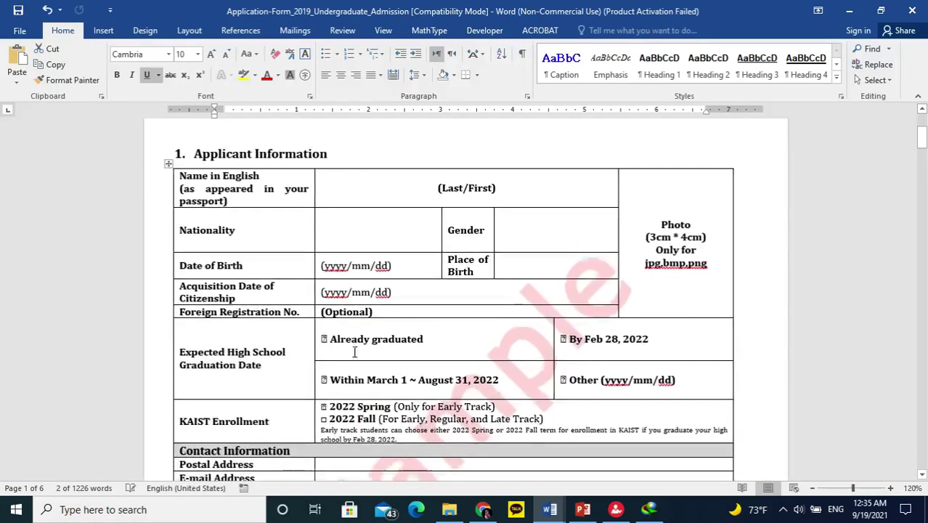
{"action": "scroll", "coordinate": [354, 352], "scroll_direction": "down", "scroll_amount": 1}
{"action": "left_click_drag", "start_coordinate": [429, 301], "coordinate": [317, 303]}
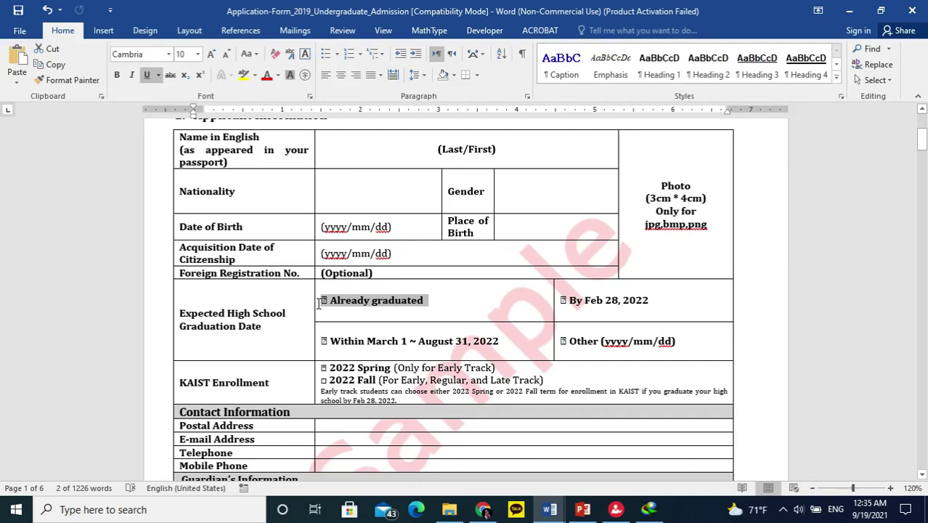
{"action": "left_click", "coordinate": [583, 300]}
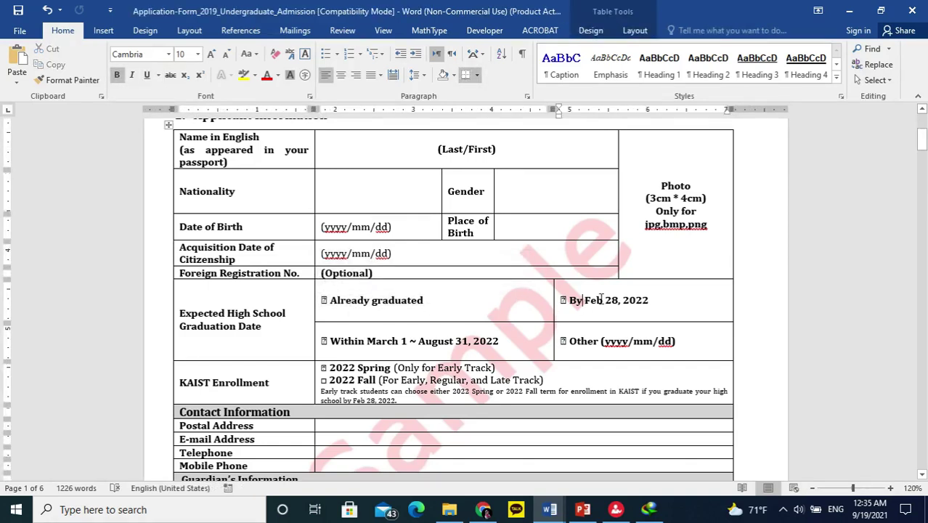
{"action": "scroll", "coordinate": [667, 304], "scroll_direction": "down", "scroll_amount": 1}
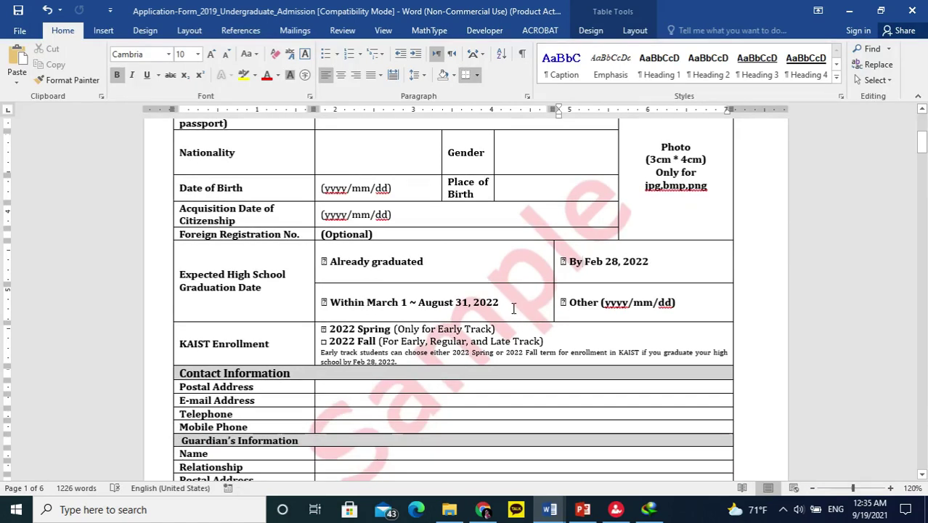
{"action": "scroll", "coordinate": [399, 305], "scroll_direction": "down", "scroll_amount": 1}
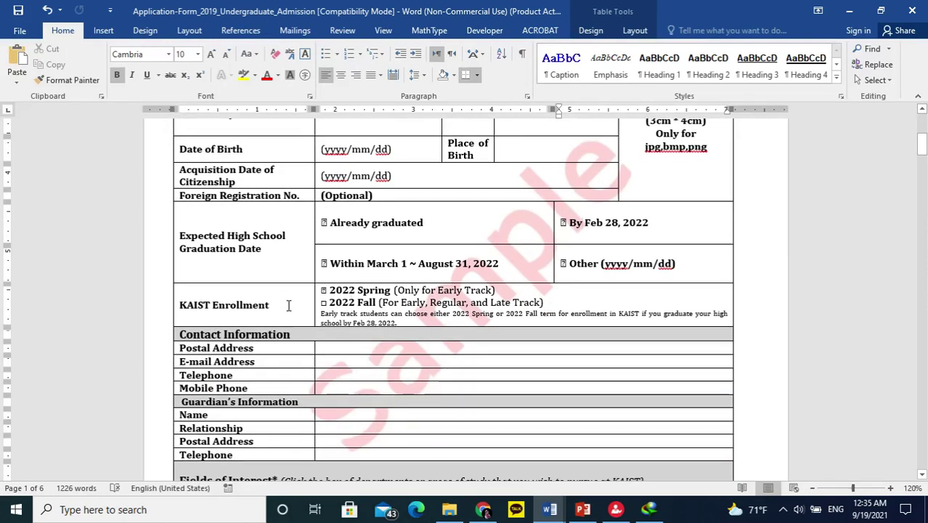
{"action": "scroll", "coordinate": [289, 305], "scroll_direction": "down", "scroll_amount": 2}
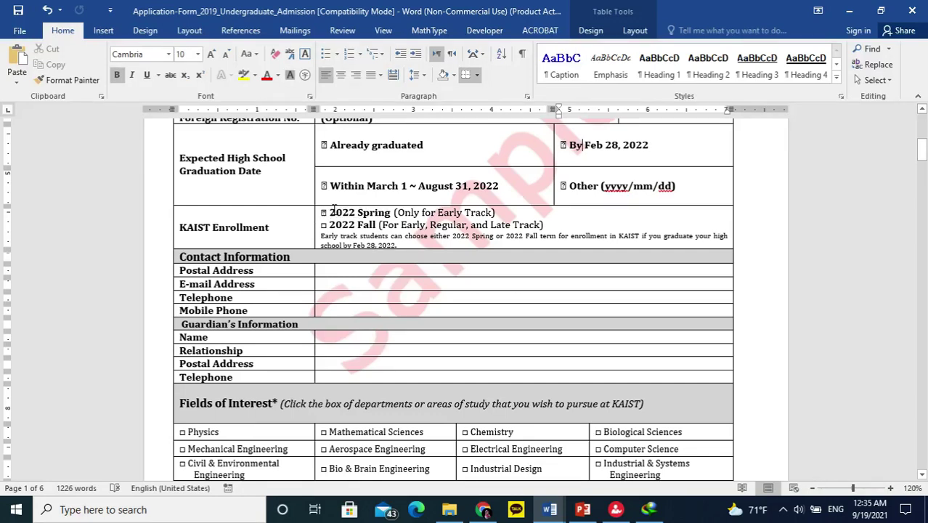
{"action": "left_click_drag", "start_coordinate": [349, 210], "coordinate": [392, 212]}
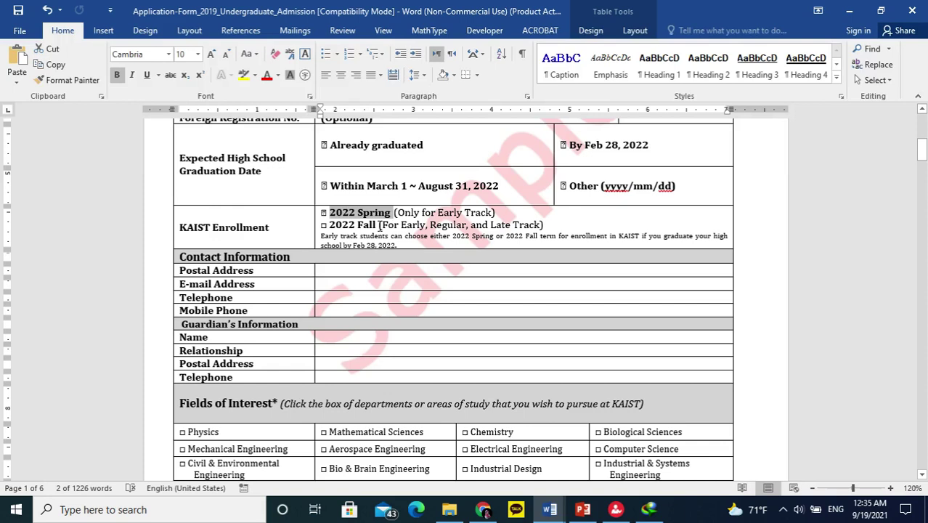
{"action": "left_click_drag", "start_coordinate": [377, 225], "coordinate": [330, 225]}
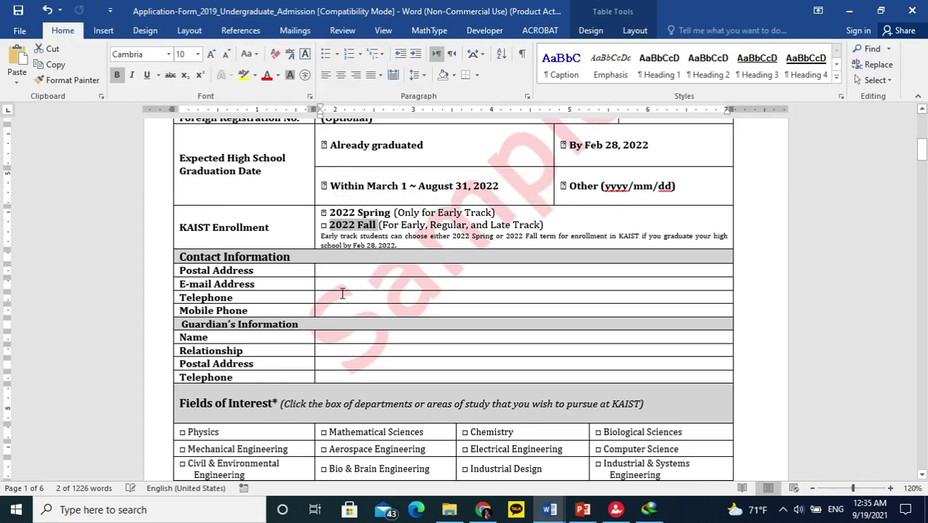
{"action": "scroll", "coordinate": [340, 293], "scroll_direction": "down", "scroll_amount": 3}
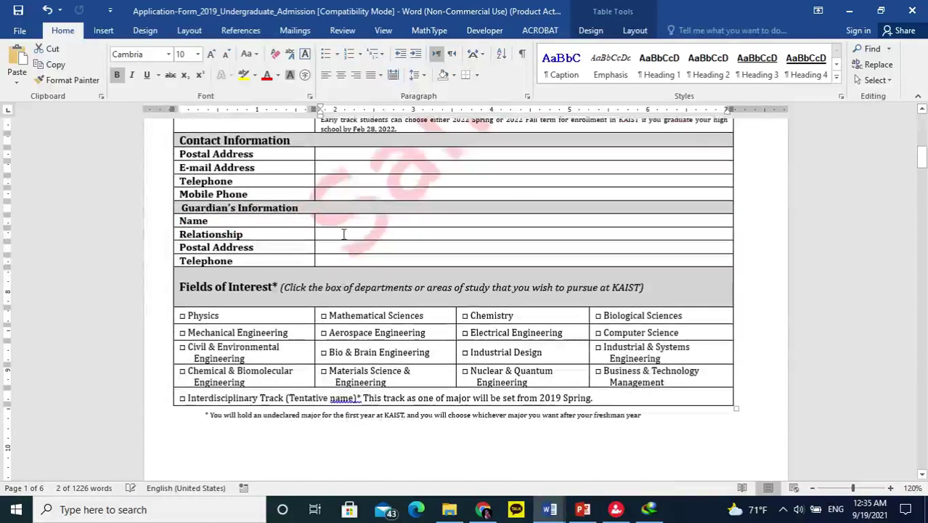
{"action": "scroll", "coordinate": [356, 285], "scroll_direction": "down", "scroll_amount": 1}
{"action": "scroll", "coordinate": [279, 292], "scroll_direction": "down", "scroll_amount": 10}
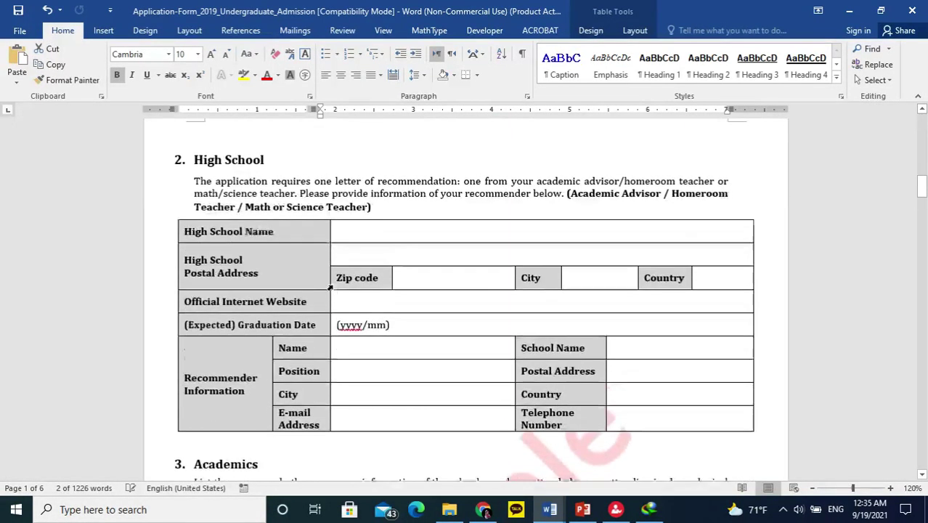
Enter 'ARF College, city name, state, Pakistan' in the High School Name cell.
{"action": "scroll", "coordinate": [330, 288], "scroll_direction": "up", "scroll_amount": 1}
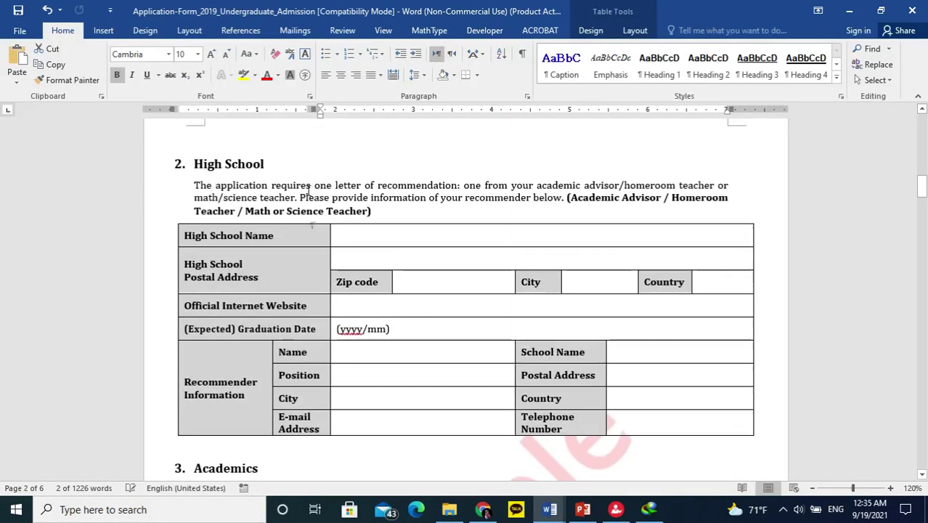
{"action": "left_click", "coordinate": [385, 234]}
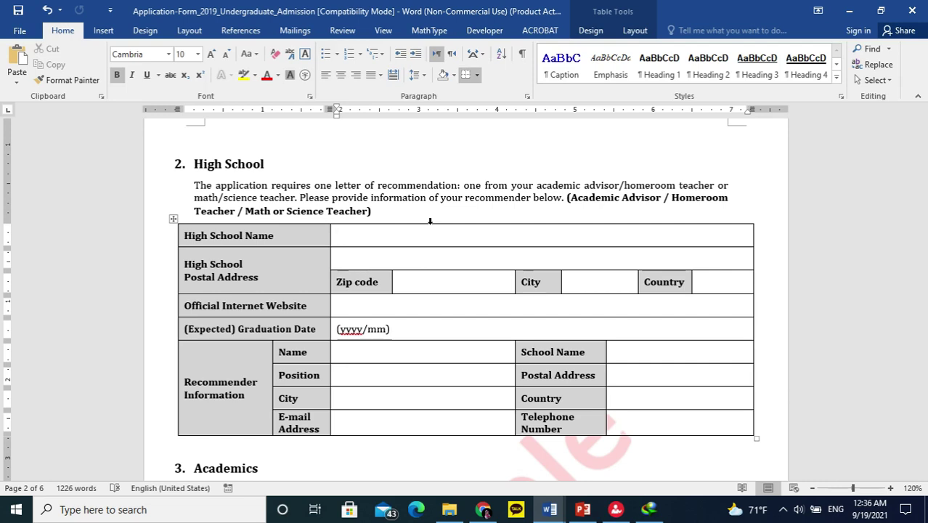
{"action": "type", "text": "ARF Cole"}
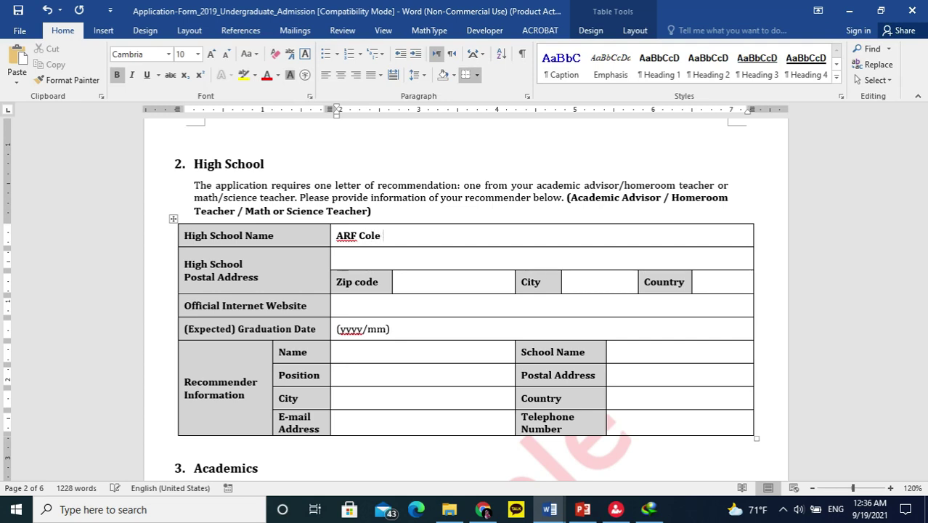
{"action": "key", "text": "BackSpace"}
{"action": "type", "text": "lege, city name, "}
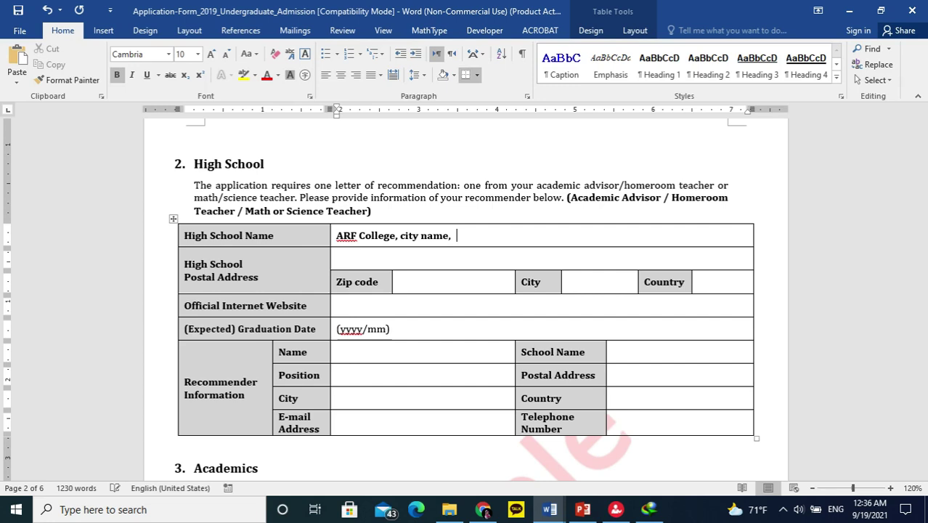
{"action": "type", "text": "sta, pakis"}
{"action": "key", "text": "BackSpace"}
{"action": "key", "text": "BackSpace"}
{"action": "key", "text": "BackSpace"}
{"action": "key", "text": "BackSpace"}
{"action": "key", "text": "BackSpace"}
{"action": "type", "text": "Pakistan"}
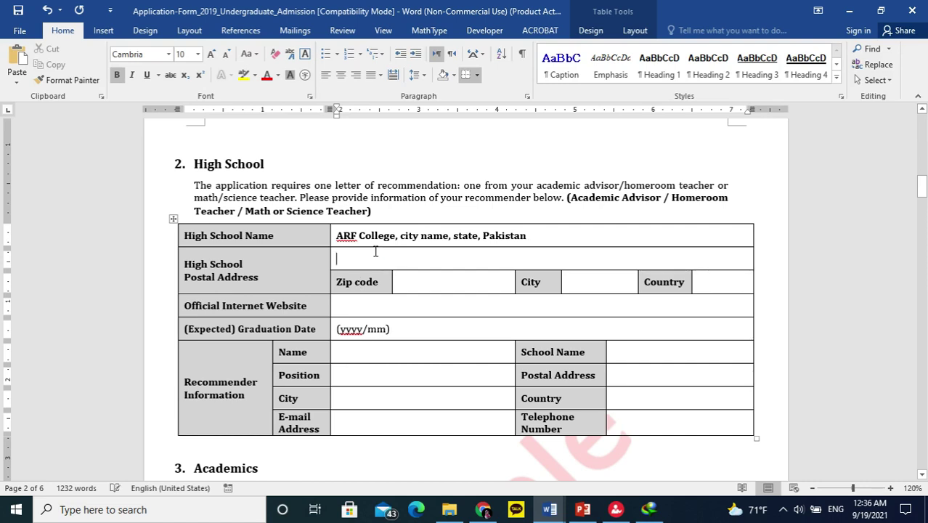
Step through the High School postal address, zip, city, country and website cells.
{"action": "left_click", "coordinate": [331, 232]}
{"action": "left_click", "coordinate": [354, 263]}
{"action": "left_click", "coordinate": [419, 279]}
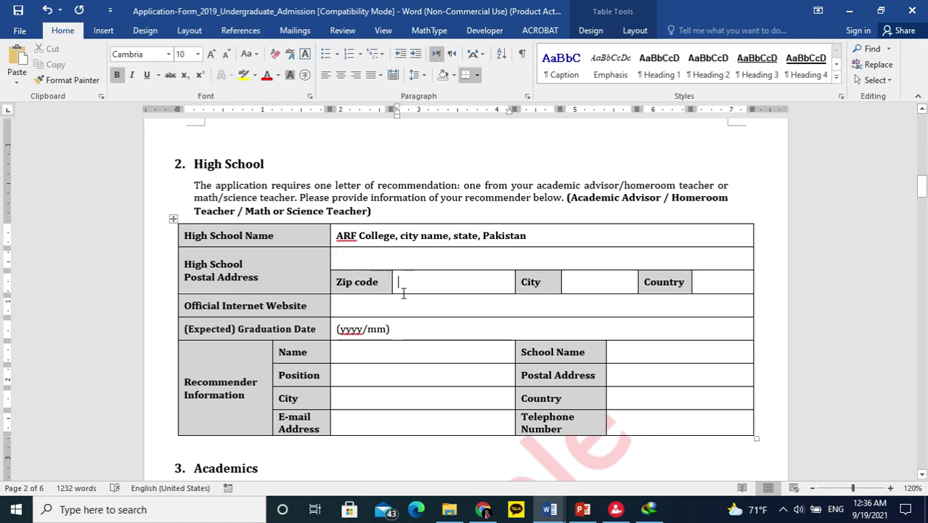
{"action": "left_click", "coordinate": [593, 283]}
{"action": "left_click", "coordinate": [737, 286]}
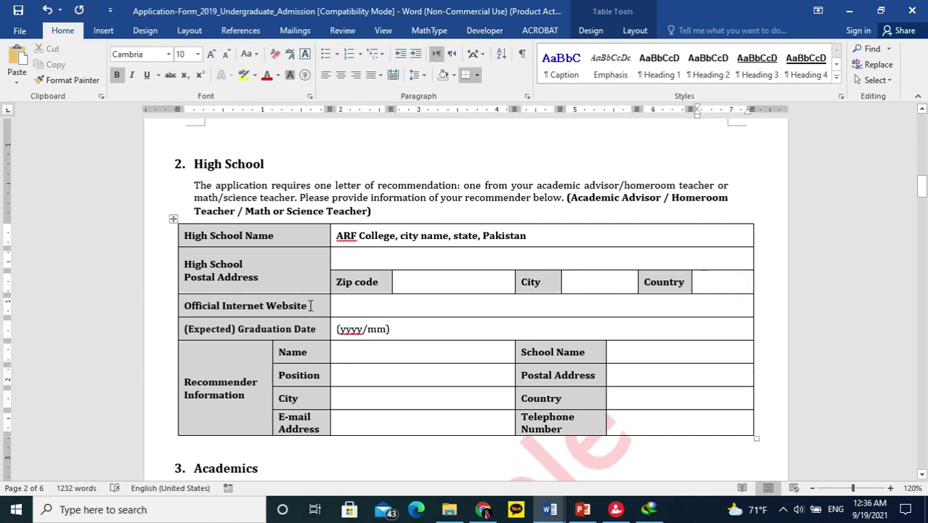
{"action": "left_click", "coordinate": [361, 308]}
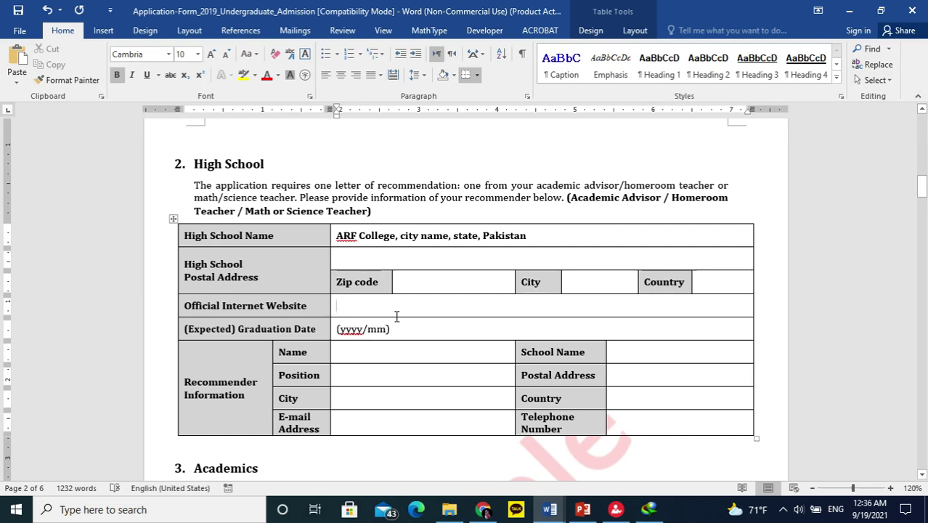
Enter the expected graduation date as 25 Jan 2022.
{"action": "scroll", "coordinate": [405, 305], "scroll_direction": "down", "scroll_amount": 3}
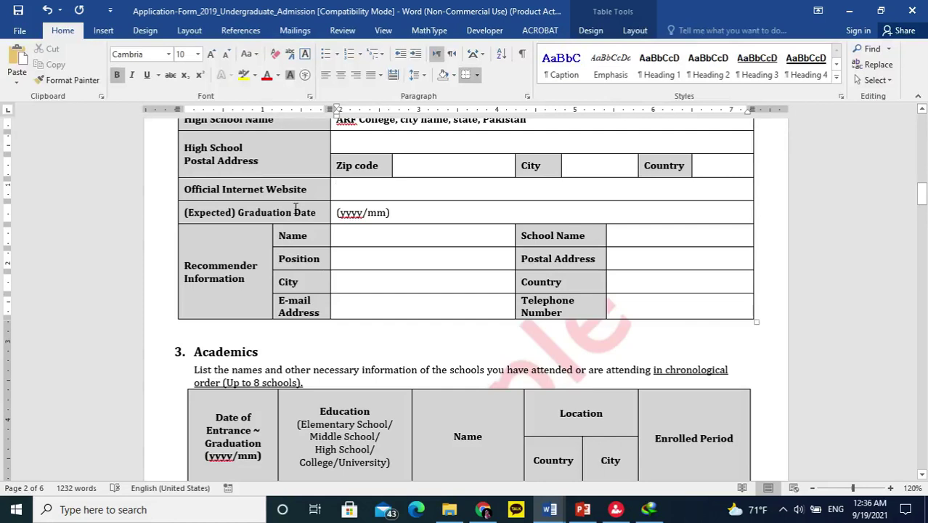
{"action": "left_click", "coordinate": [436, 211]}
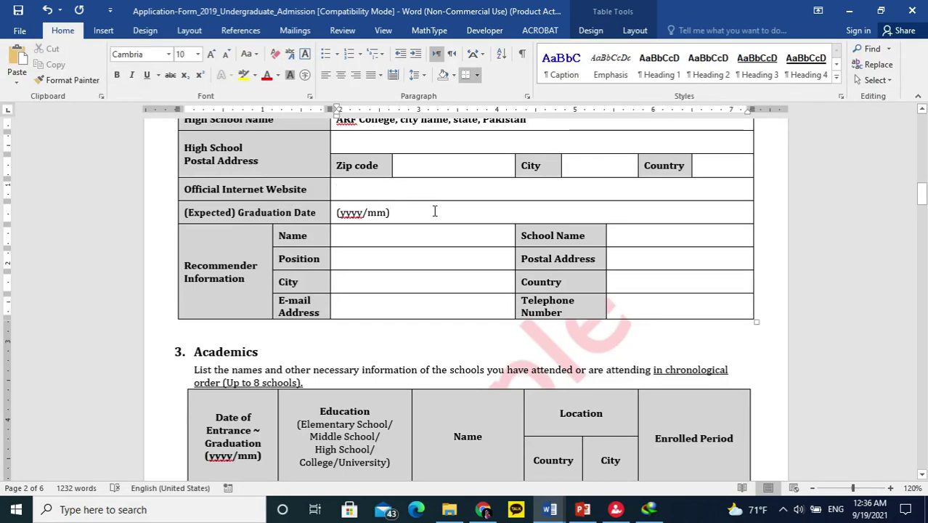
{"action": "scroll", "coordinate": [407, 232], "scroll_direction": "up", "scroll_amount": 3}
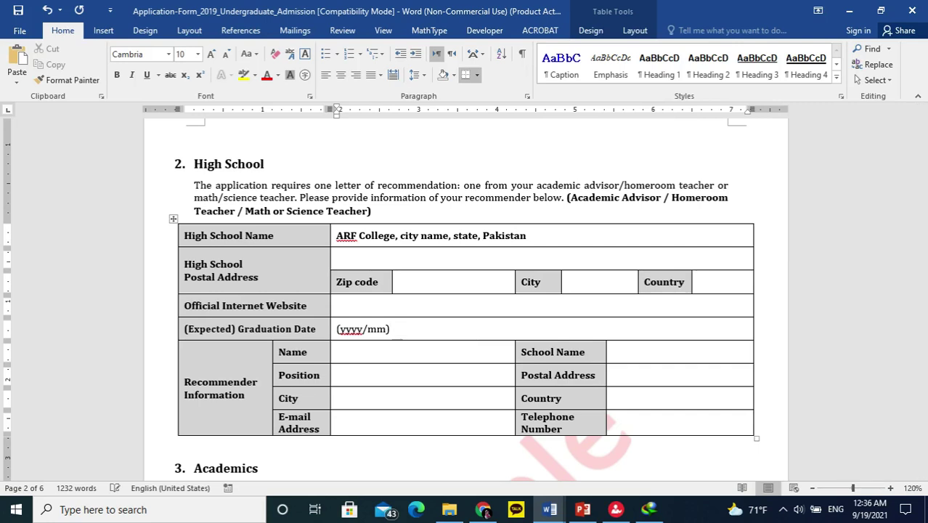
{"action": "type", "text": "25"}
{"action": "type", "text": " Aug 220"}
{"action": "key", "text": "BackSpace"}
{"action": "key", "text": "BackSpace"}
{"action": "type", "text": "021"}
{"action": "key", "text": "BackSpace"}
{"action": "key", "text": "BackSpace"}
{"action": "key", "text": "BackSpace"}
{"action": "key", "text": "BackSpace"}
{"action": "type", "text": "5 Jan 201"}
{"action": "key", "text": "BackSpace"}
{"action": "key", "text": "BackSpace"}
{"action": "type", "text": "0"}
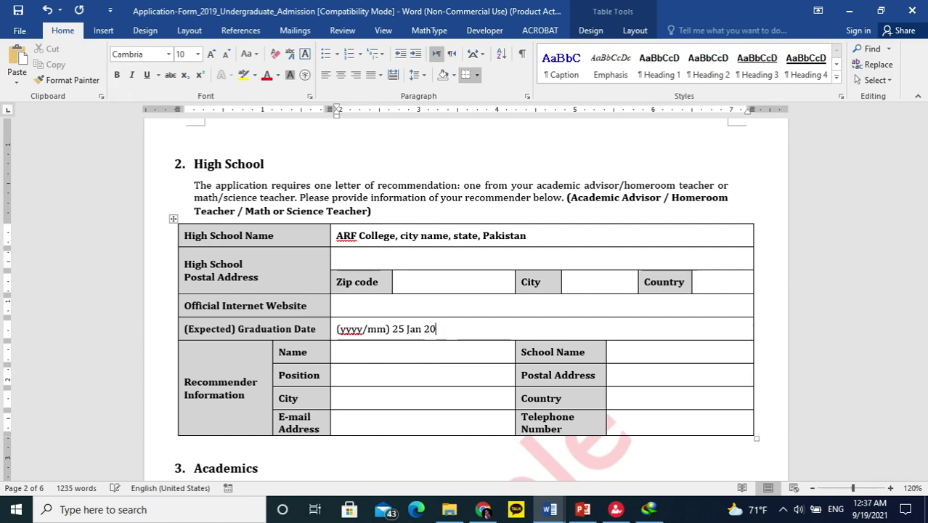
{"action": "type", "text": "22"}
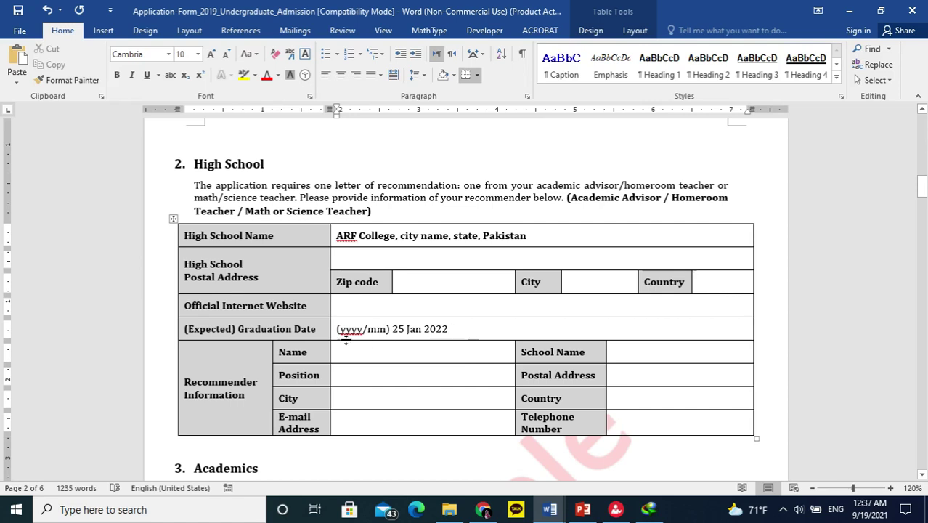
{"action": "scroll", "coordinate": [305, 340], "scroll_direction": "down", "scroll_amount": 1}
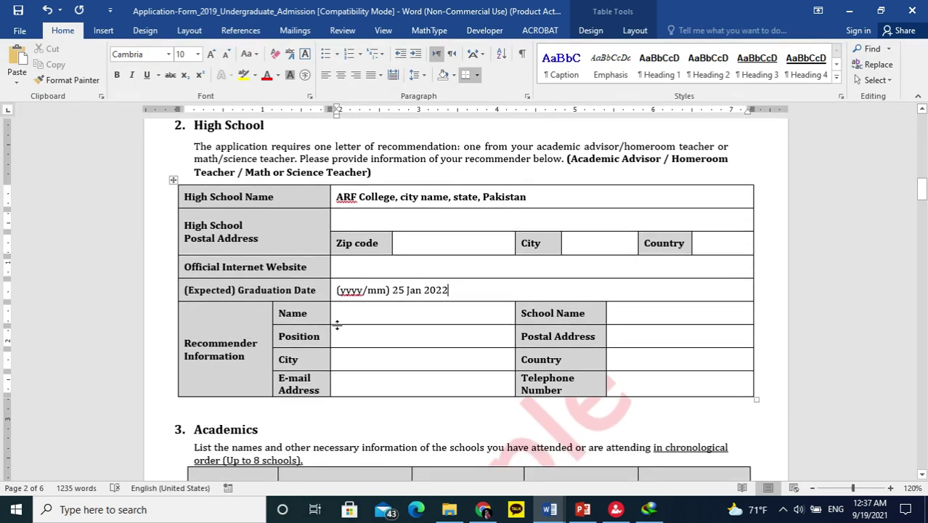
{"action": "left_click", "coordinate": [381, 317]}
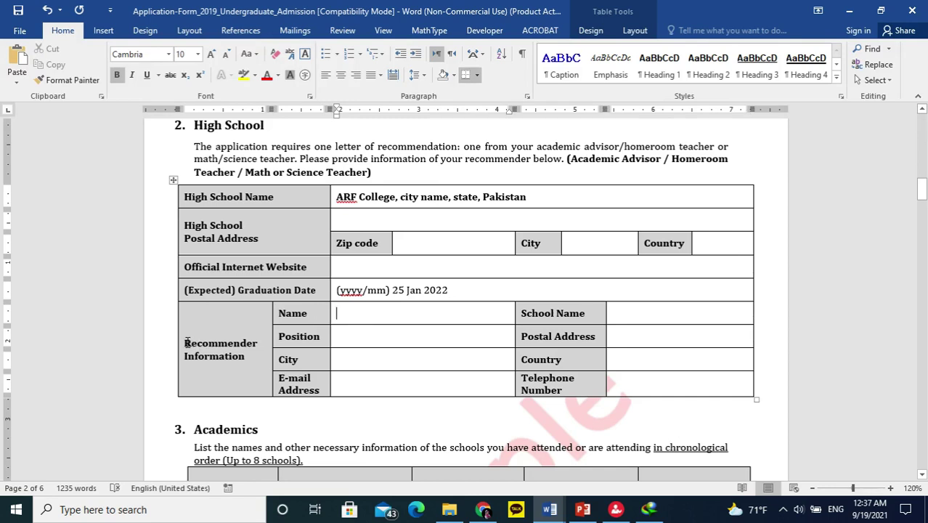
{"action": "left_click_drag", "start_coordinate": [186, 342], "coordinate": [252, 355]}
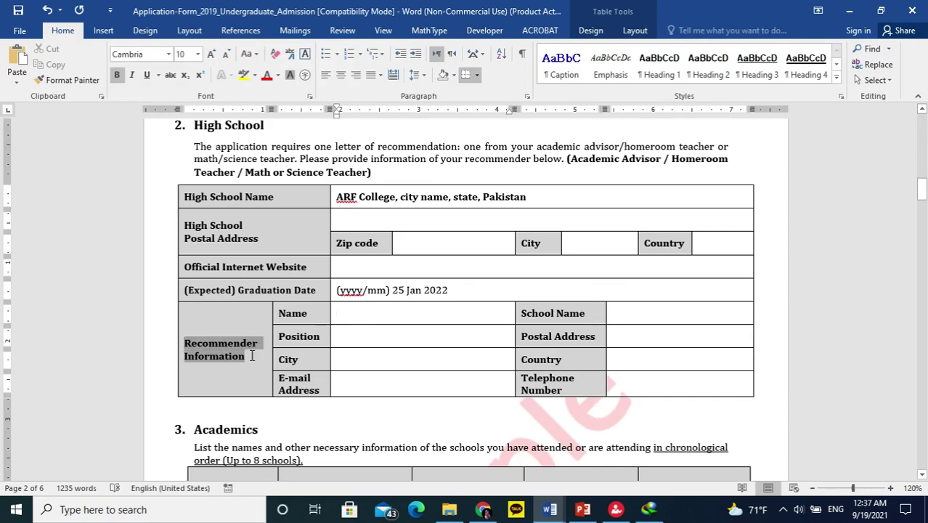
{"action": "left_click", "coordinate": [484, 312]}
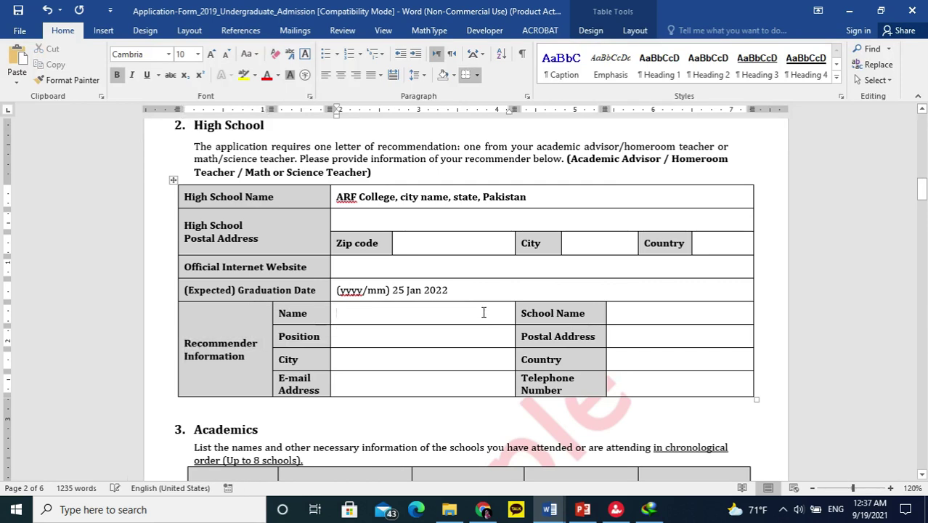
{"action": "left_click", "coordinate": [631, 317]}
{"action": "left_click", "coordinate": [362, 339]}
{"action": "left_click", "coordinate": [637, 334]}
{"action": "left_click", "coordinate": [364, 360]}
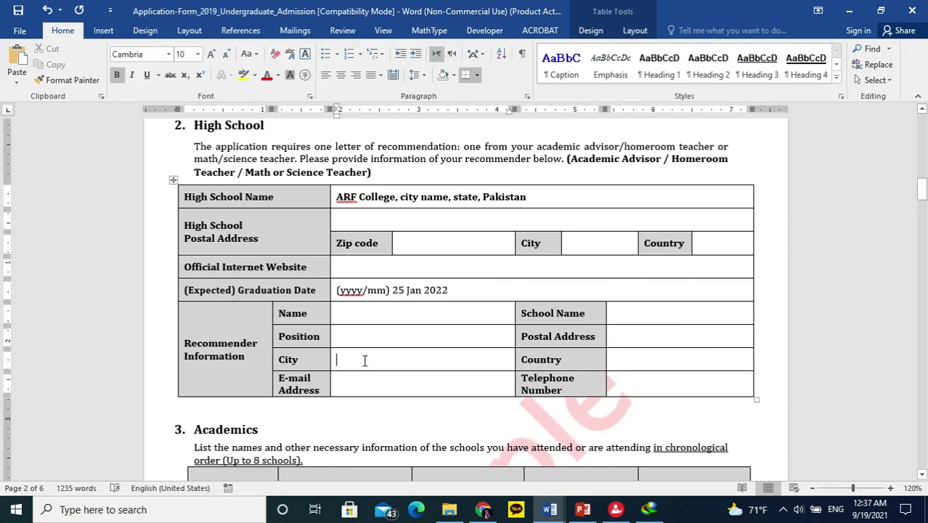
{"action": "left_click", "coordinate": [643, 362]}
{"action": "left_click", "coordinate": [339, 384]}
{"action": "left_click_drag", "start_coordinate": [282, 376], "coordinate": [389, 385]}
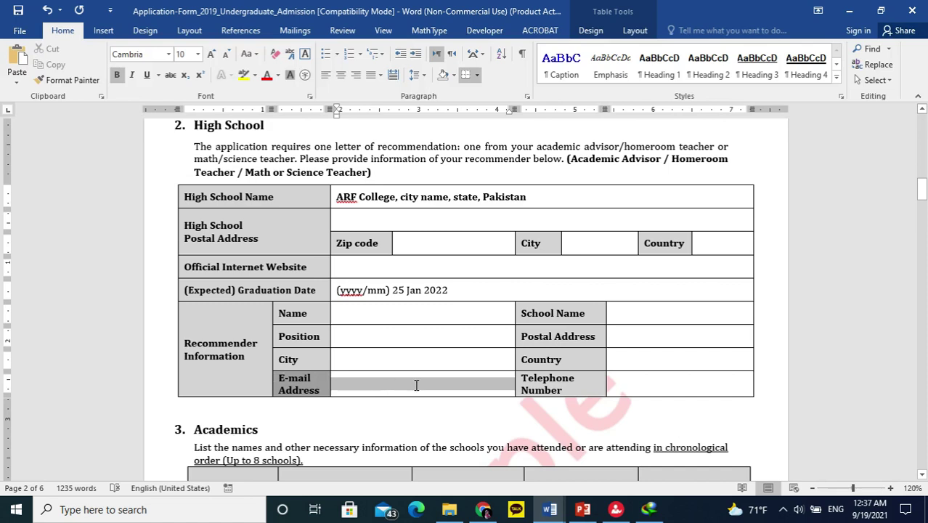
{"action": "left_click", "coordinate": [416, 383]}
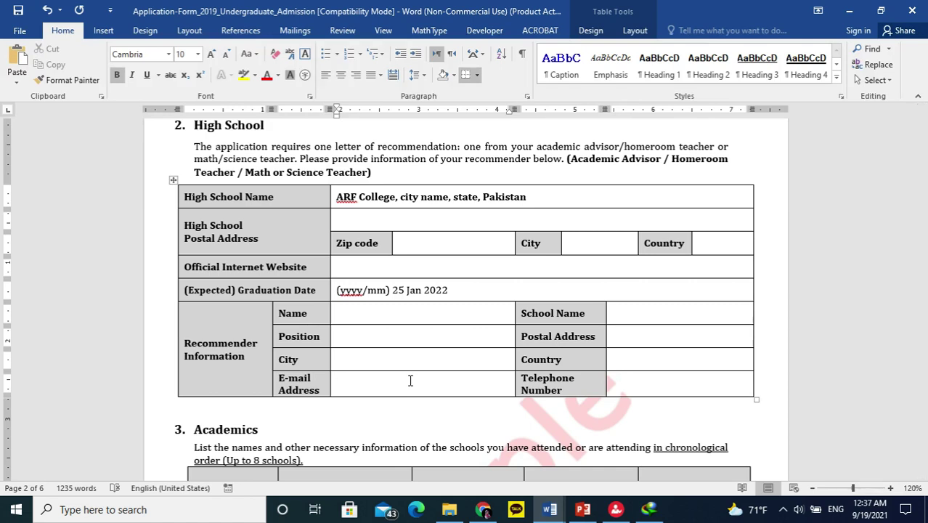
{"action": "scroll", "coordinate": [410, 380], "scroll_direction": "down", "scroll_amount": 5}
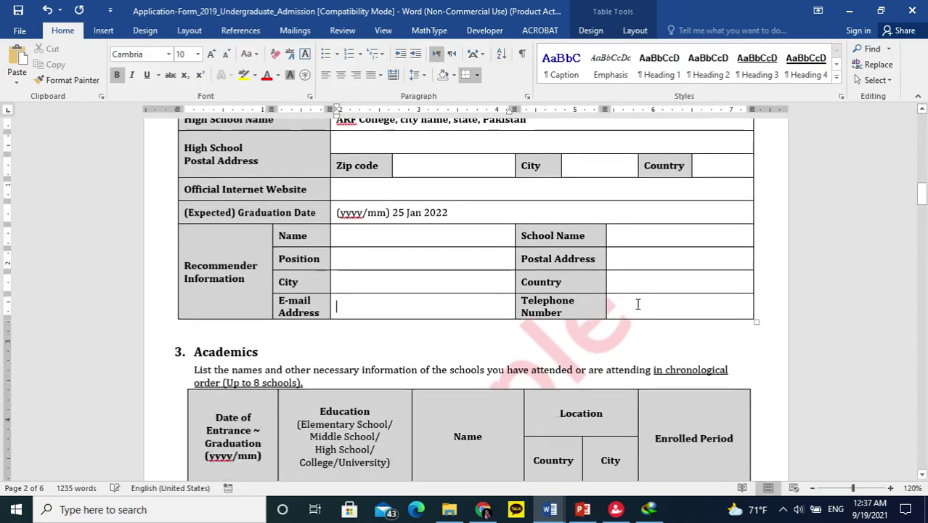
{"action": "scroll", "coordinate": [301, 302], "scroll_direction": "down", "scroll_amount": 2}
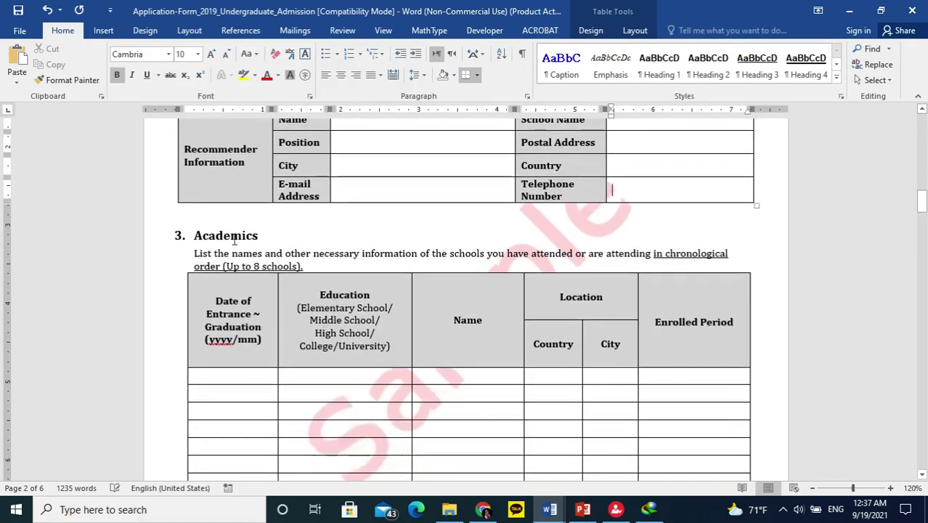
{"action": "scroll", "coordinate": [542, 255], "scroll_direction": "down", "scroll_amount": 1}
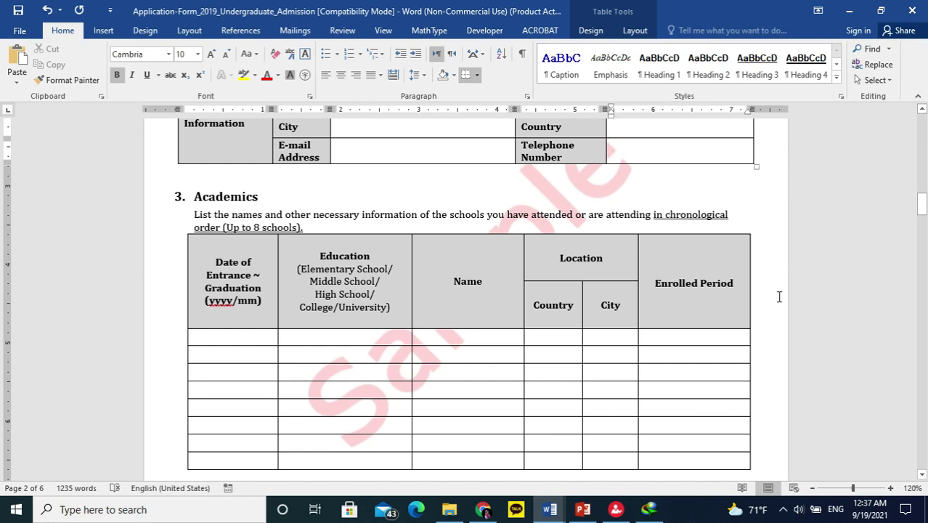
{"action": "left_click", "coordinate": [255, 337]}
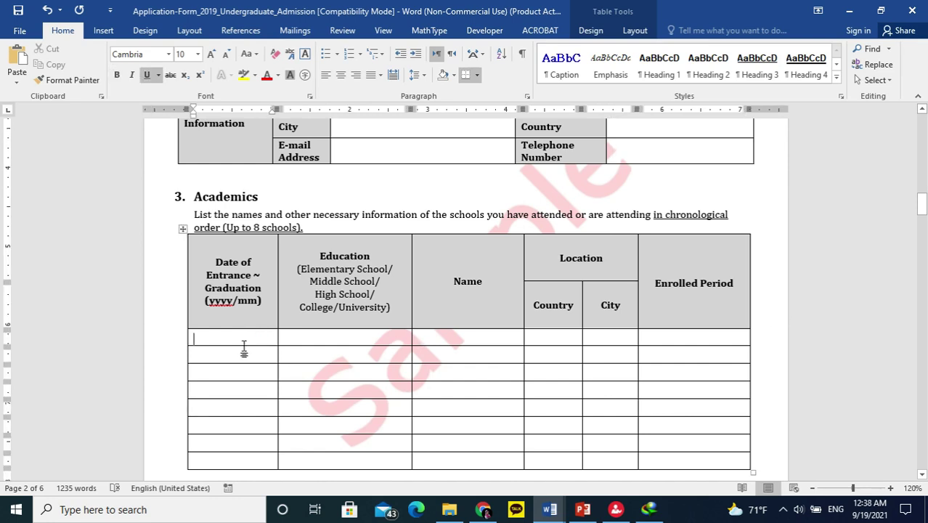
{"action": "left_click", "coordinate": [241, 356]}
{"action": "left_click", "coordinate": [247, 335]}
{"action": "left_click", "coordinate": [251, 356]}
{"action": "left_click", "coordinate": [224, 373]}
{"action": "left_click", "coordinate": [228, 389]}
{"action": "left_click", "coordinate": [231, 336]}
{"action": "left_click", "coordinate": [233, 356]}
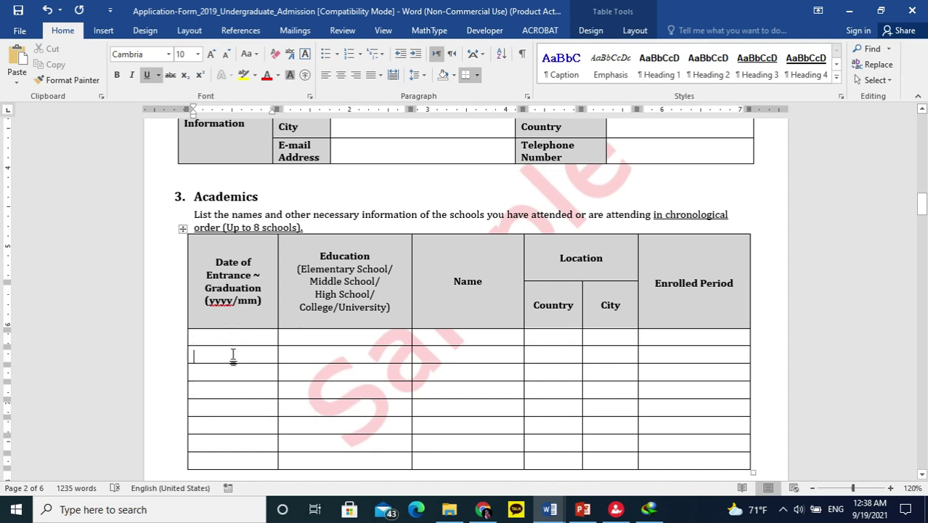
{"action": "left_click", "coordinate": [234, 409]}
{"action": "scroll", "coordinate": [238, 394], "scroll_direction": "down", "scroll_amount": 3}
{"action": "scroll", "coordinate": [236, 395], "scroll_direction": "up", "scroll_amount": 1}
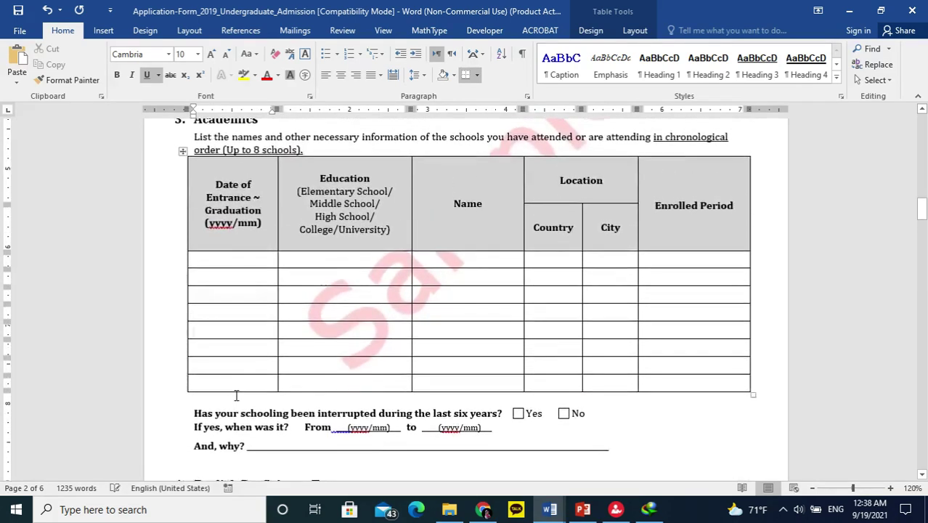
{"action": "scroll", "coordinate": [236, 395], "scroll_direction": "up", "scroll_amount": 1}
{"action": "scroll", "coordinate": [234, 394], "scroll_direction": "down", "scroll_amount": 1}
{"action": "left_click", "coordinate": [922, 109]}
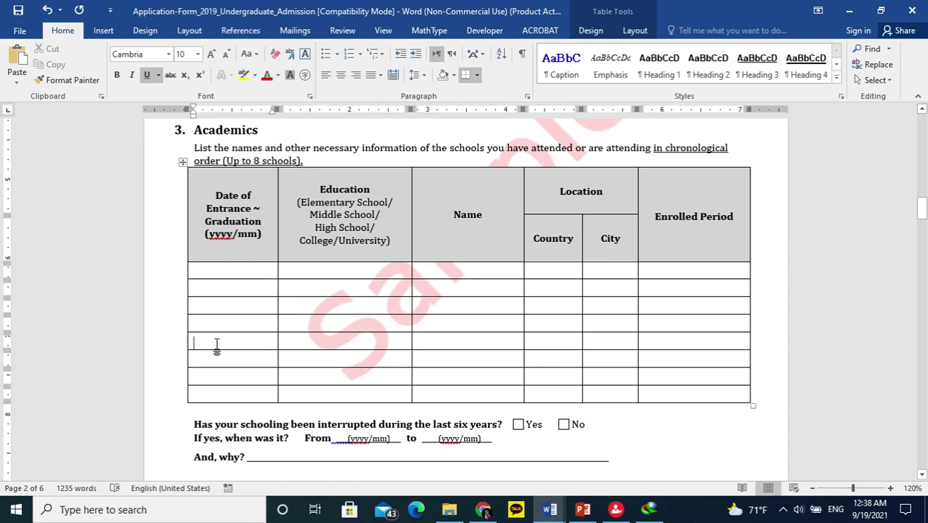
{"action": "scroll", "coordinate": [331, 384], "scroll_direction": "down", "scroll_amount": 2}
{"action": "scroll", "coordinate": [330, 384], "scroll_direction": "down", "scroll_amount": 1}
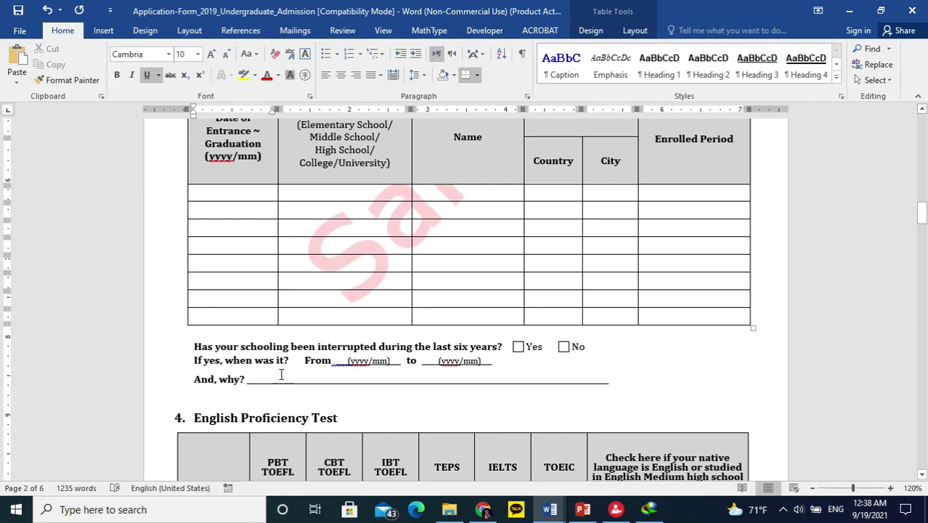
{"action": "scroll", "coordinate": [864, 398], "scroll_direction": "up", "scroll_amount": 2}
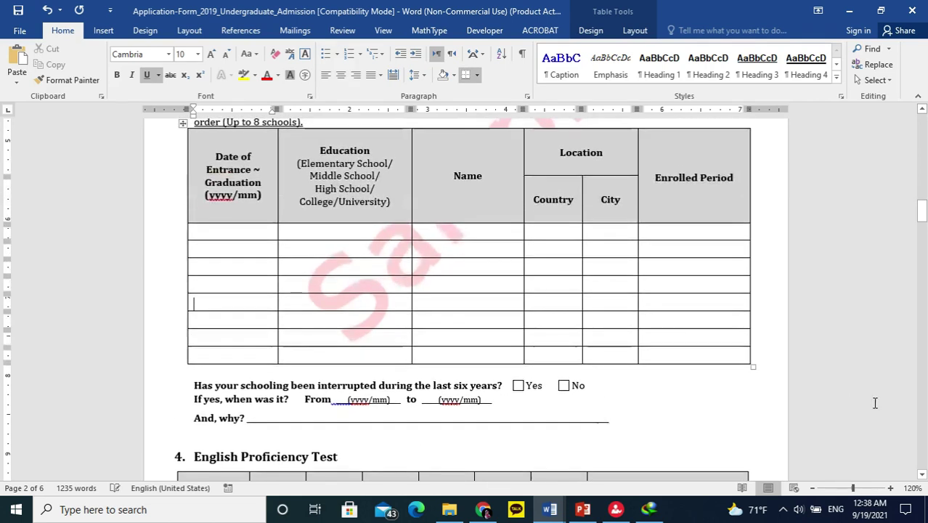
{"action": "scroll", "coordinate": [864, 399], "scroll_direction": "up", "scroll_amount": 1}
{"action": "scroll", "coordinate": [864, 398], "scroll_direction": "down", "scroll_amount": 1}
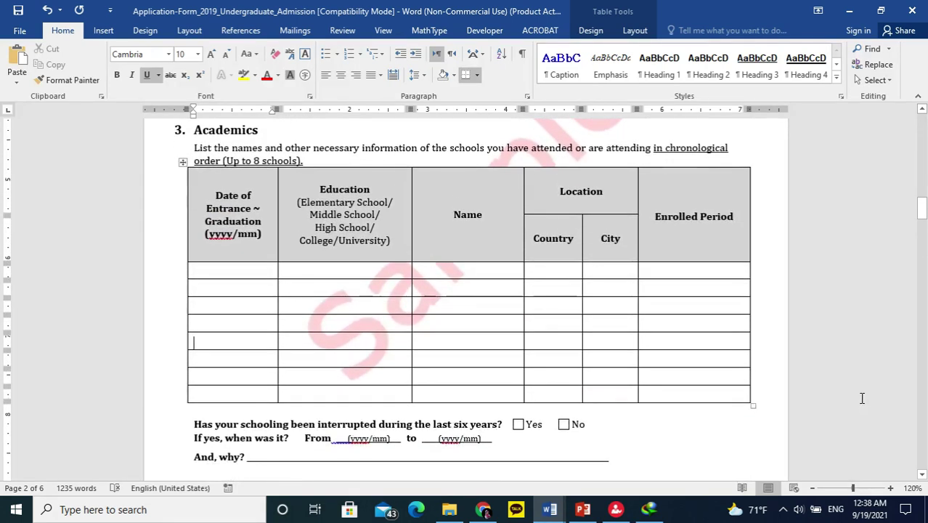
{"action": "scroll", "coordinate": [861, 398], "scroll_direction": "down", "scroll_amount": 2}
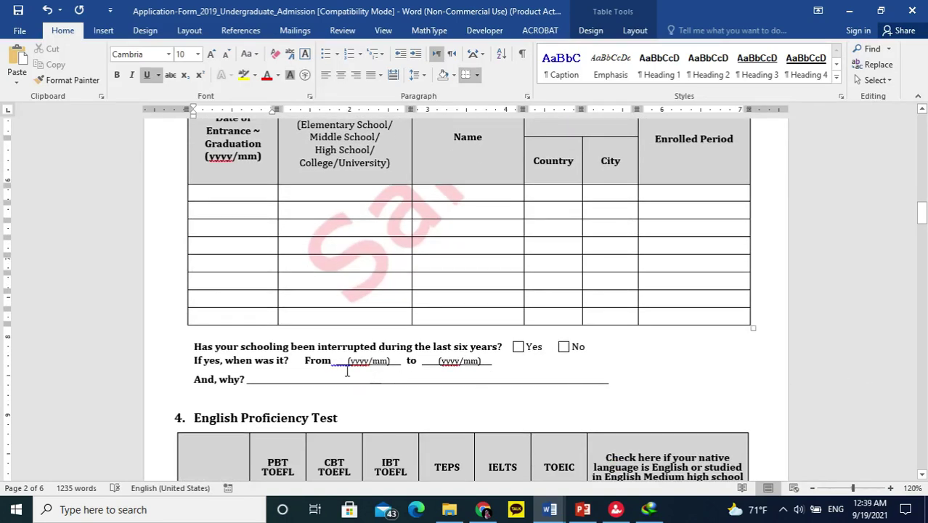
{"action": "left_click_drag", "start_coordinate": [280, 378], "coordinate": [603, 381]}
{"action": "scroll", "coordinate": [454, 390], "scroll_direction": "down", "scroll_amount": 5}
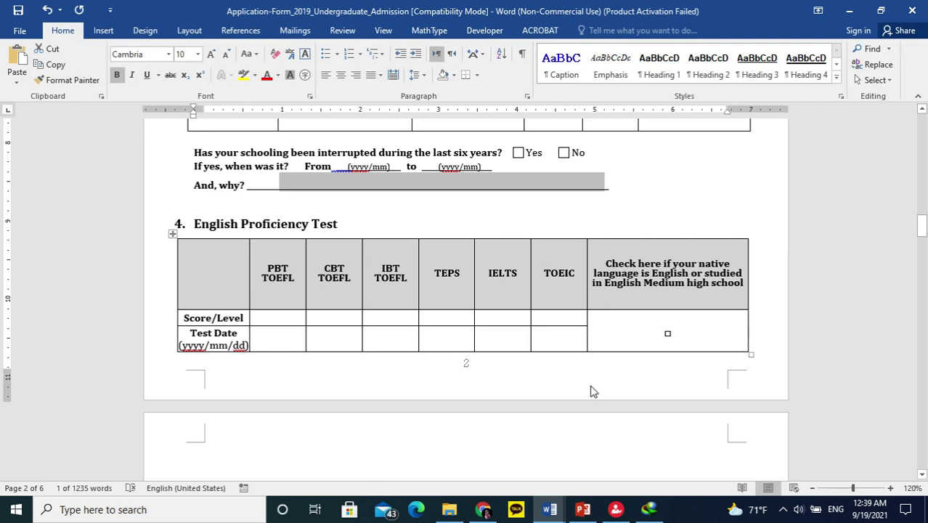
{"action": "scroll", "coordinate": [860, 323], "scroll_direction": "down", "scroll_amount": 1}
{"action": "scroll", "coordinate": [858, 321], "scroll_direction": "down", "scroll_amount": 1}
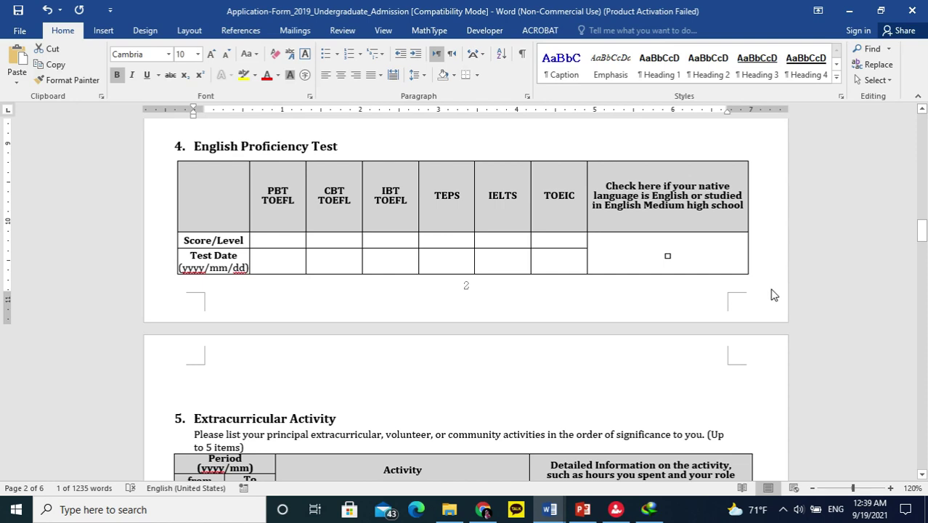
{"action": "scroll", "coordinate": [763, 346], "scroll_direction": "down", "scroll_amount": 3}
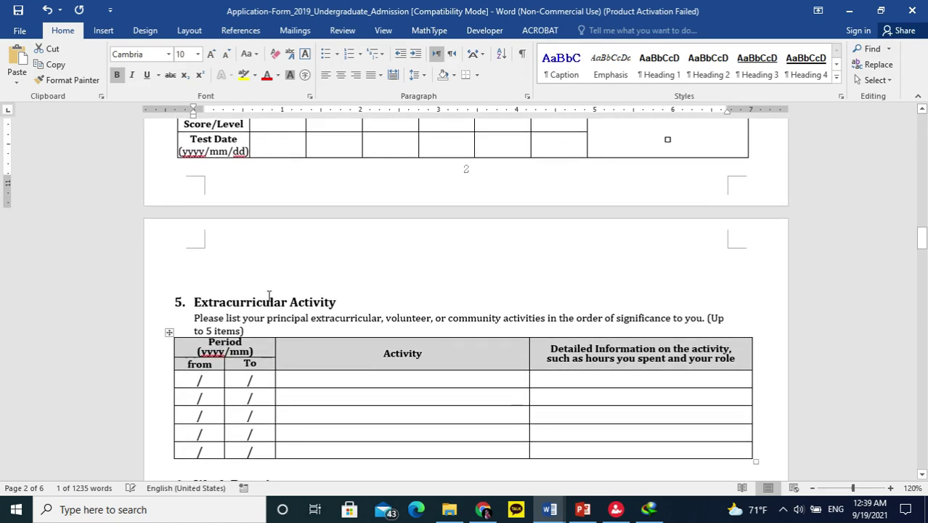
Step through the Extracurricular Activity rows, first through fifth.
{"action": "scroll", "coordinate": [218, 308], "scroll_direction": "down", "scroll_amount": 2}
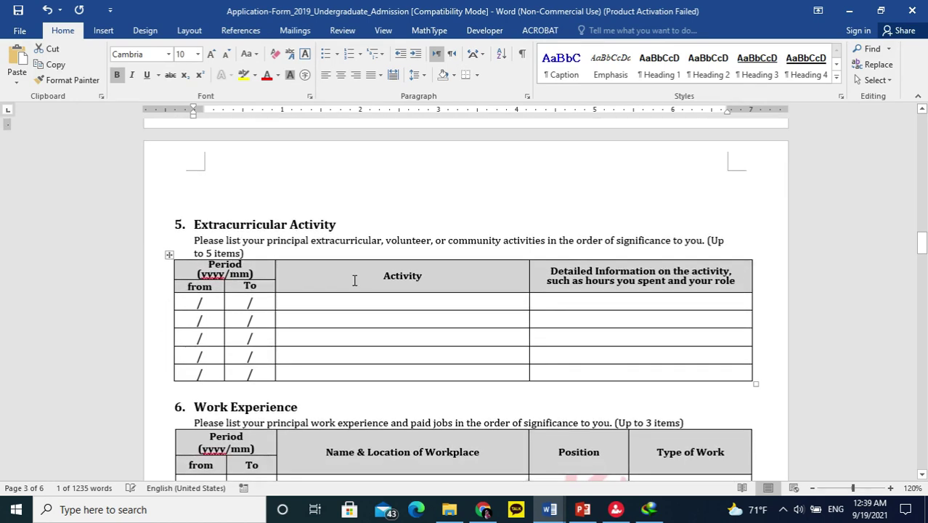
{"action": "left_click", "coordinate": [425, 304]}
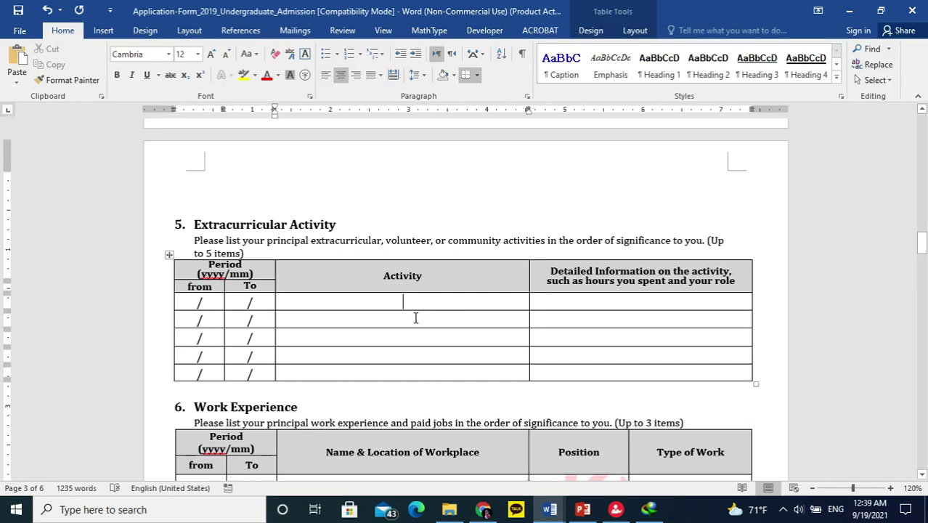
{"action": "left_click", "coordinate": [418, 307]}
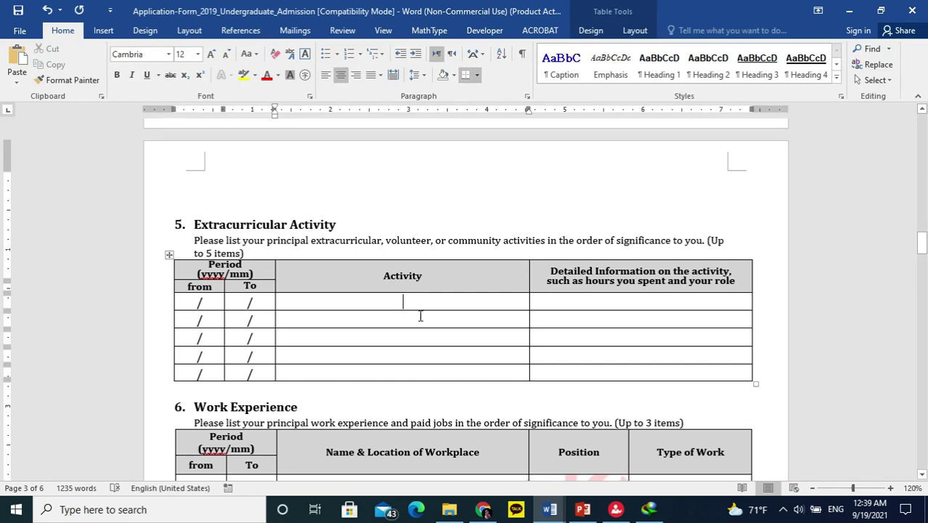
{"action": "left_click", "coordinate": [428, 352]}
{"action": "scroll", "coordinate": [424, 350], "scroll_direction": "down", "scroll_amount": 1}
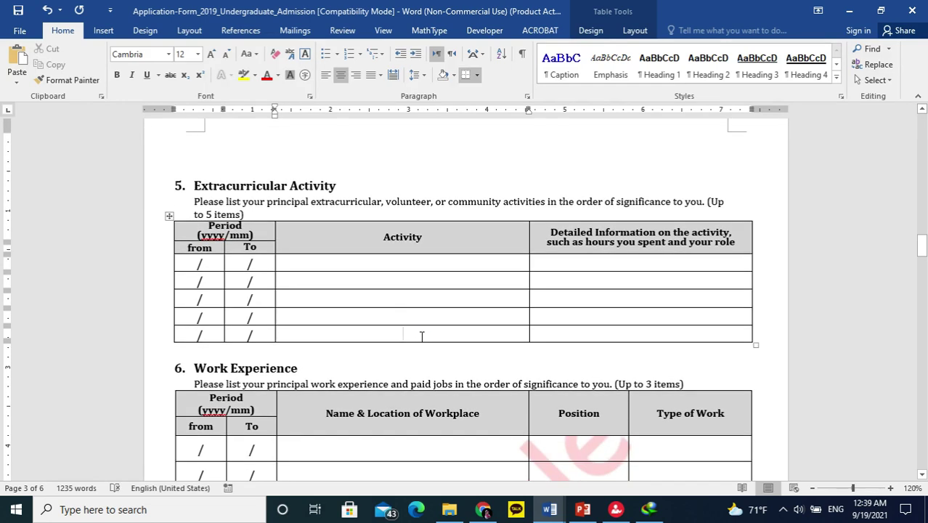
{"action": "left_click", "coordinate": [421, 336]}
{"action": "scroll", "coordinate": [421, 337], "scroll_direction": "down", "scroll_amount": 2}
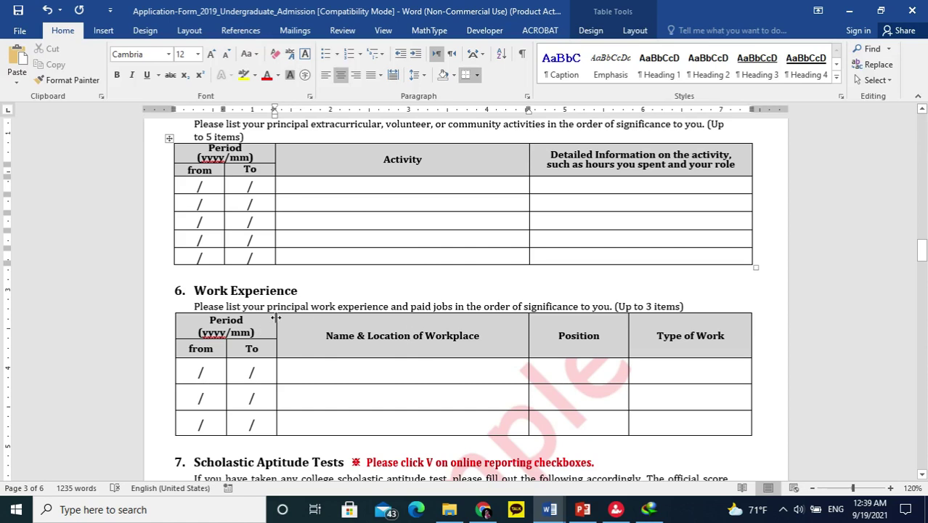
{"action": "left_click_drag", "start_coordinate": [192, 289], "coordinate": [298, 291]}
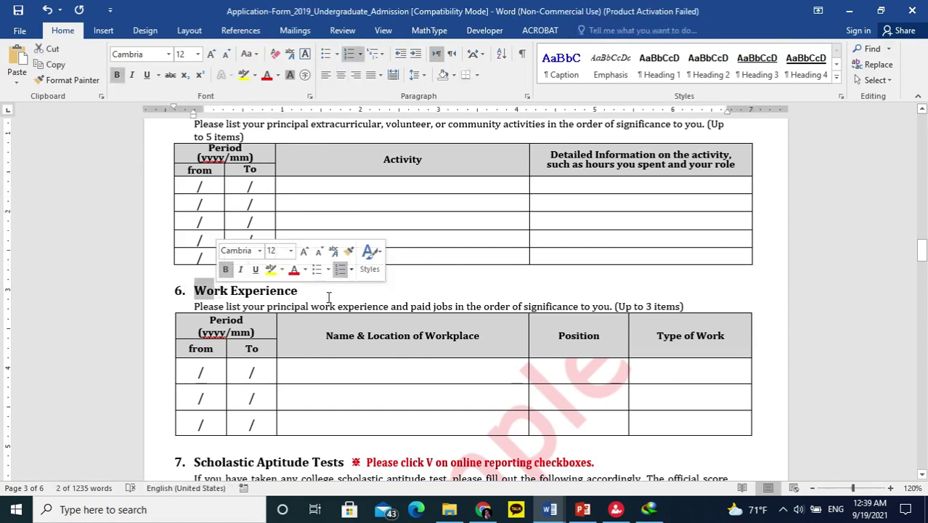
Scroll past section 7's blank SAT, AP, IB and ACT tables to section 8, Honors and Awards.
{"action": "scroll", "coordinate": [305, 294], "scroll_direction": "down", "scroll_amount": 3}
{"action": "scroll", "coordinate": [313, 301], "scroll_direction": "down", "scroll_amount": 3}
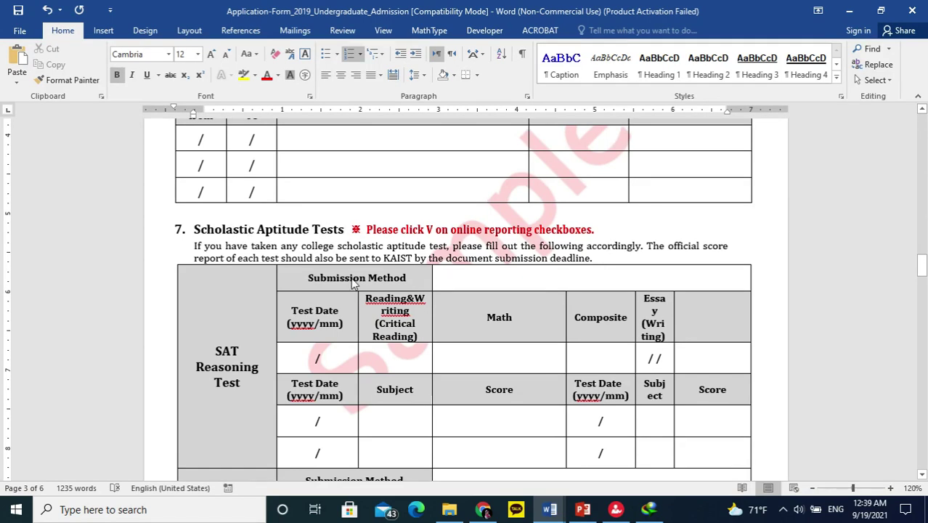
{"action": "scroll", "coordinate": [205, 313], "scroll_direction": "down", "scroll_amount": 1}
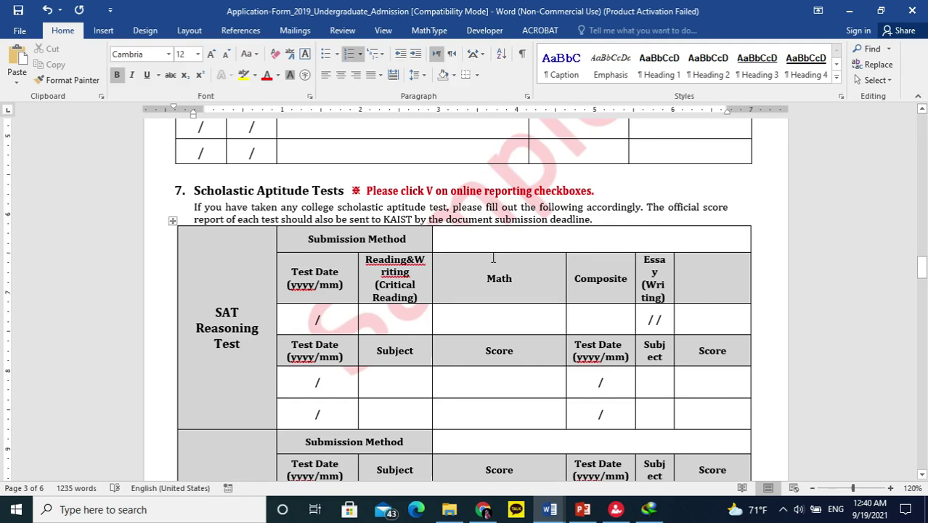
{"action": "scroll", "coordinate": [499, 236], "scroll_direction": "down", "scroll_amount": 2}
{"action": "scroll", "coordinate": [479, 251], "scroll_direction": "down", "scroll_amount": 3}
{"action": "scroll", "coordinate": [479, 251], "scroll_direction": "down", "scroll_amount": 12}
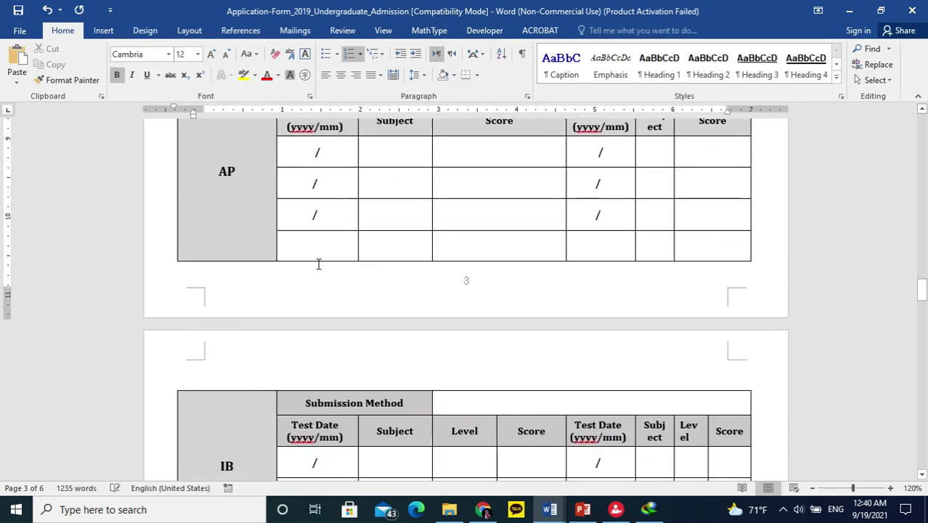
{"action": "scroll", "coordinate": [216, 189], "scroll_direction": "down", "scroll_amount": 6}
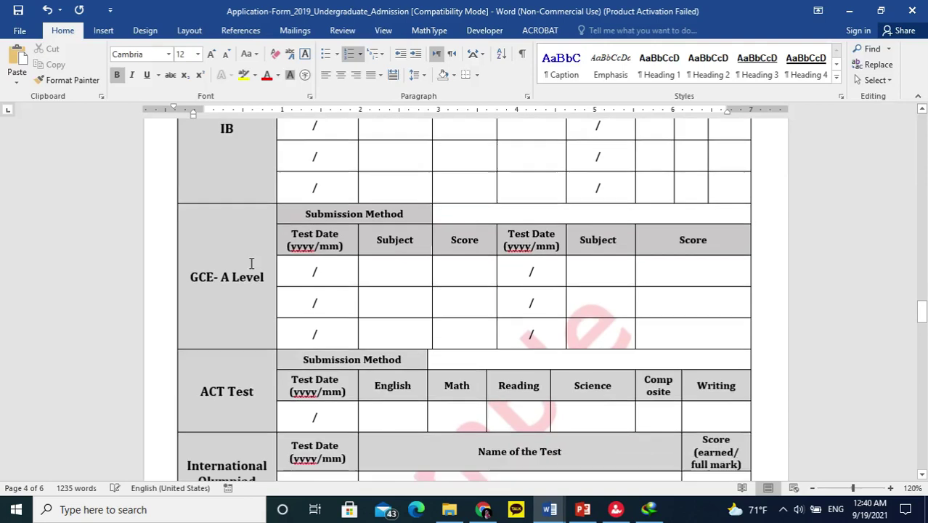
{"action": "scroll", "coordinate": [249, 331], "scroll_direction": "down", "scroll_amount": 1}
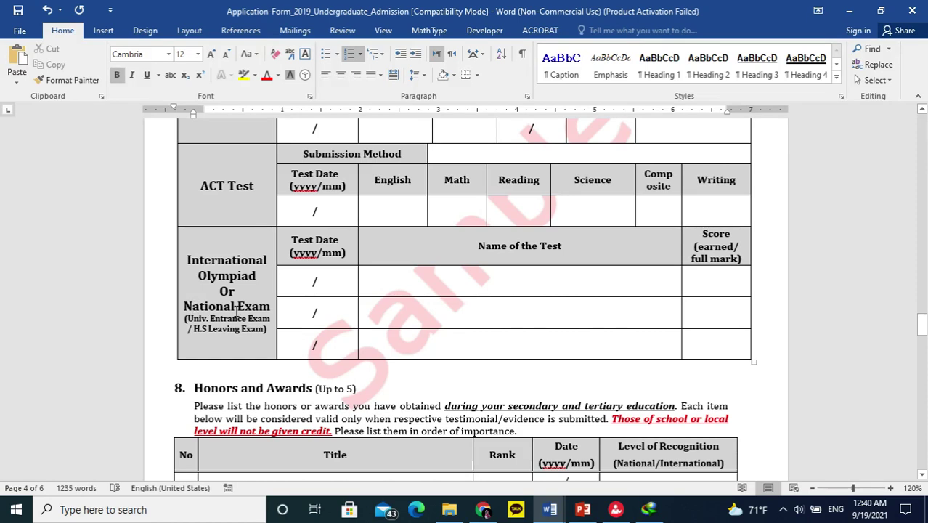
Enter score 250/400, test date 2021/08 and test name 'ECAT, UET Lahore' in the first National Exam row.
{"action": "left_click", "coordinate": [508, 285]}
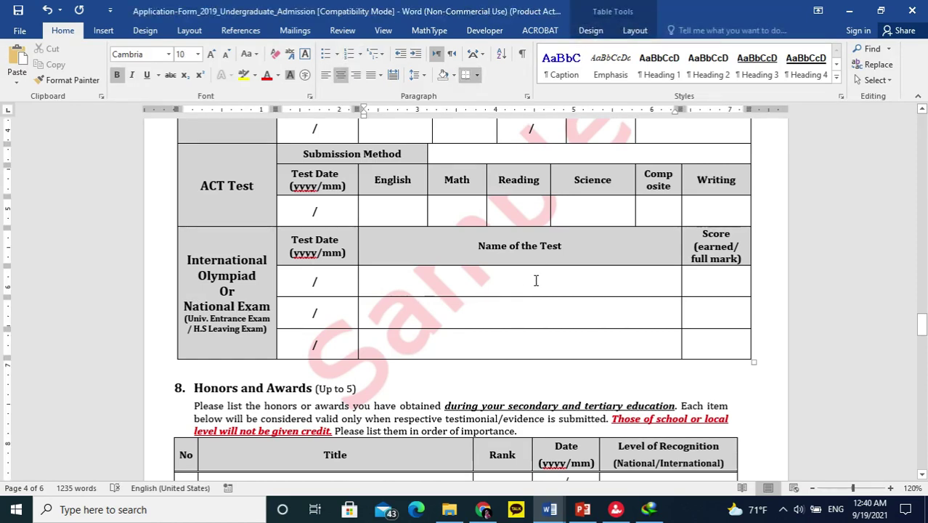
{"action": "scroll", "coordinate": [534, 281], "scroll_direction": "up", "scroll_amount": 2}
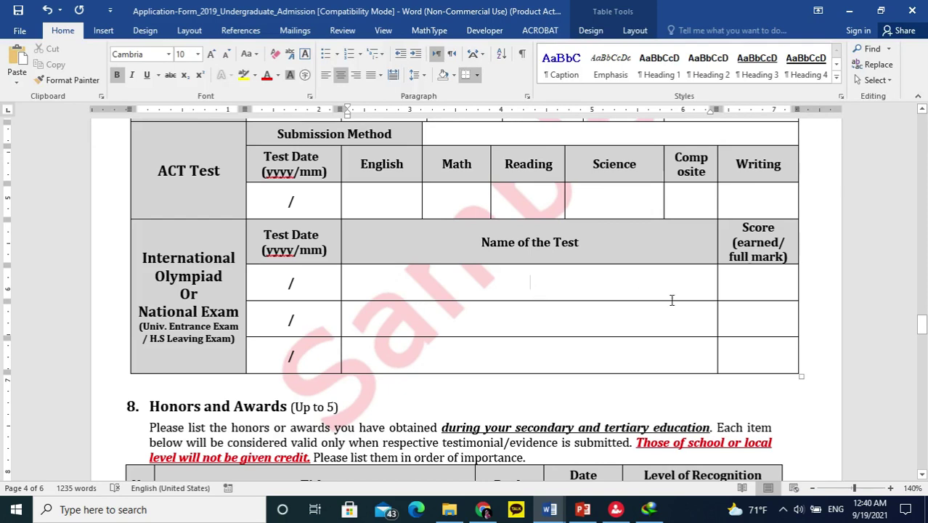
{"action": "left_click", "coordinate": [751, 298]}
{"action": "type", "text": "250/"}
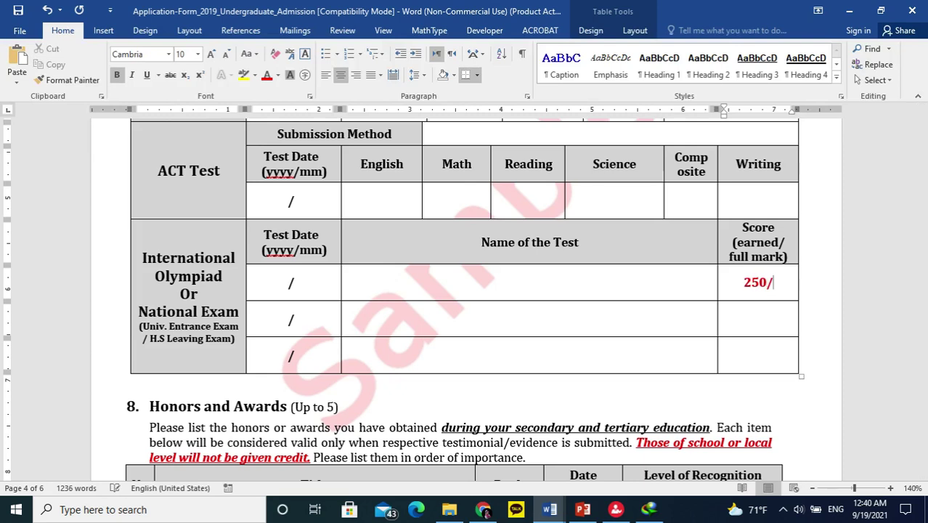
{"action": "type", "text": "400"}
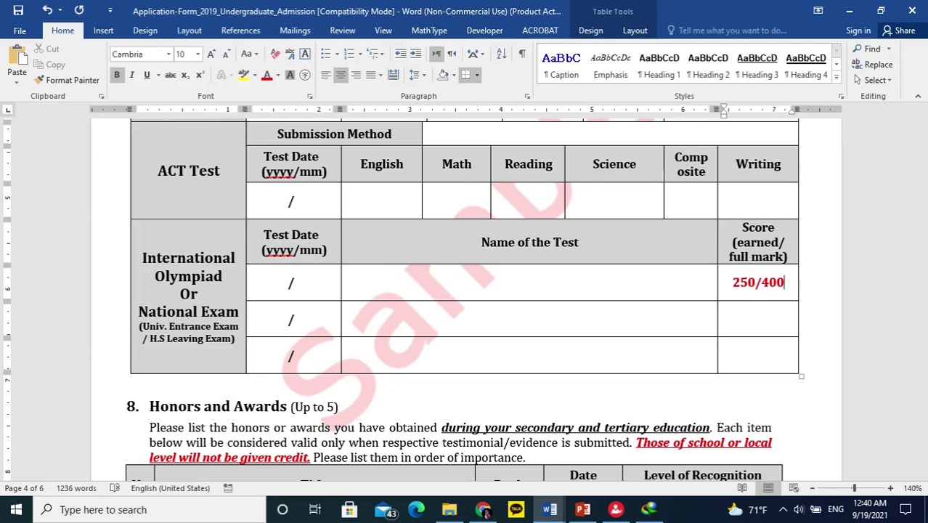
{"action": "left_click", "coordinate": [287, 282]}
{"action": "scroll", "coordinate": [321, 290], "scroll_direction": "down", "scroll_amount": 1}
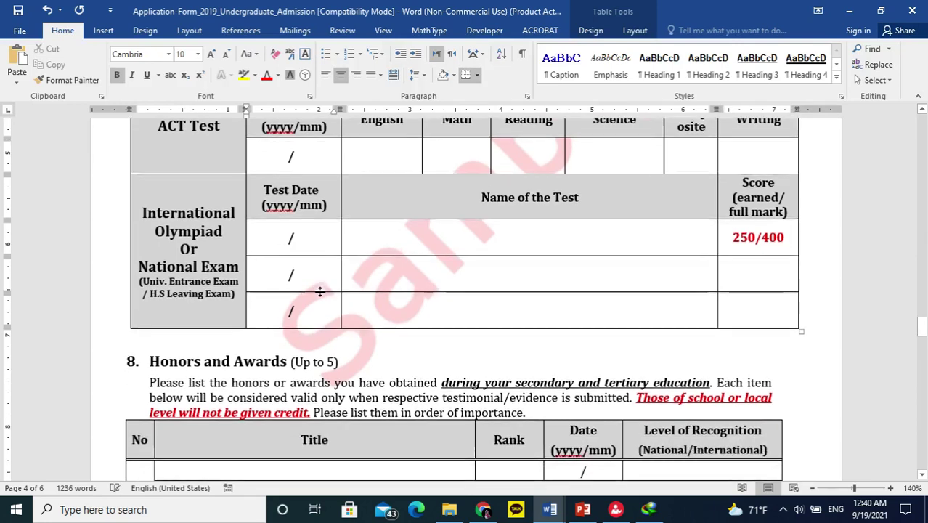
{"action": "type", "text": "2021/"}
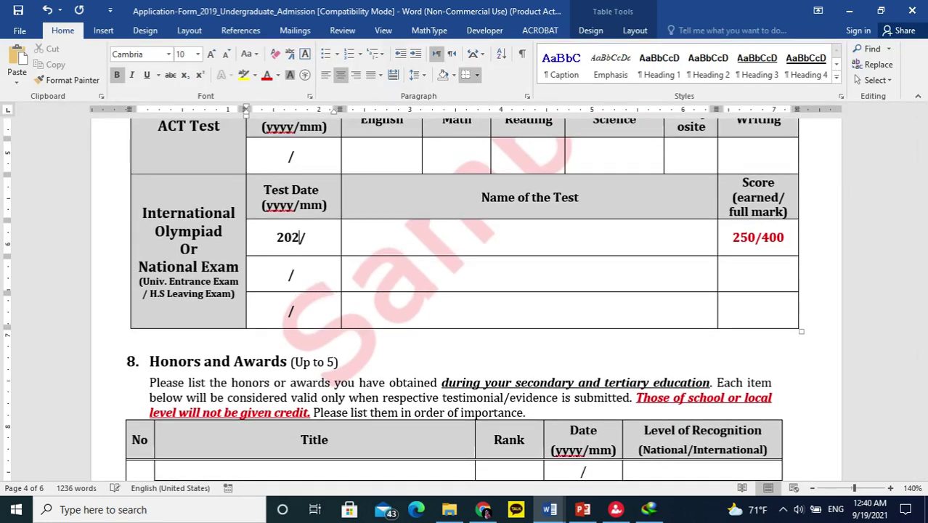
{"action": "type", "text": "08"}
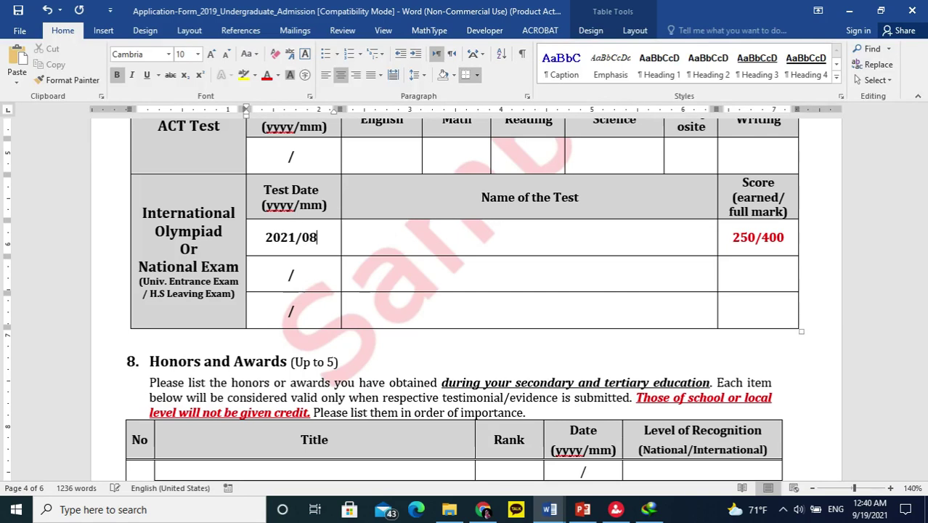
{"action": "scroll", "coordinate": [277, 305], "scroll_direction": "down", "scroll_amount": 4}
{"action": "scroll", "coordinate": [263, 325], "scroll_direction": "up", "scroll_amount": 4}
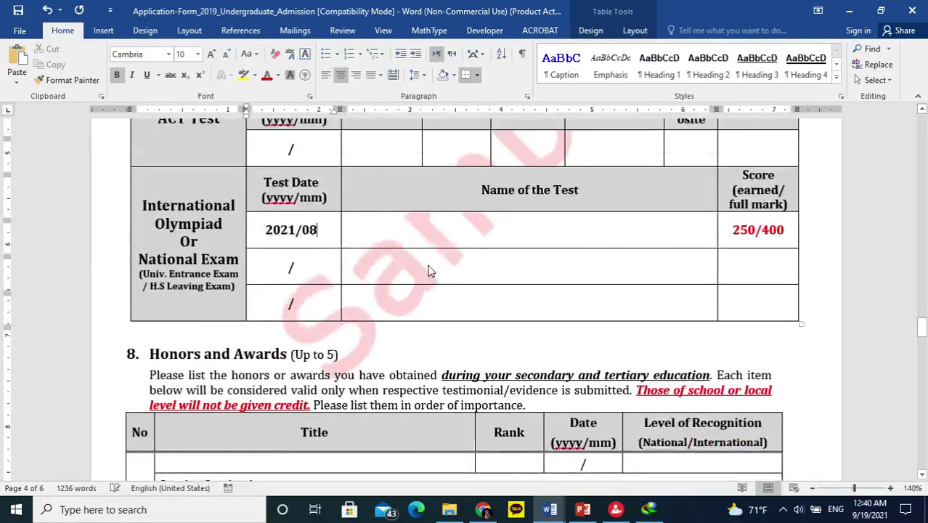
{"action": "left_click", "coordinate": [448, 235]}
{"action": "type", "text": "EC"}
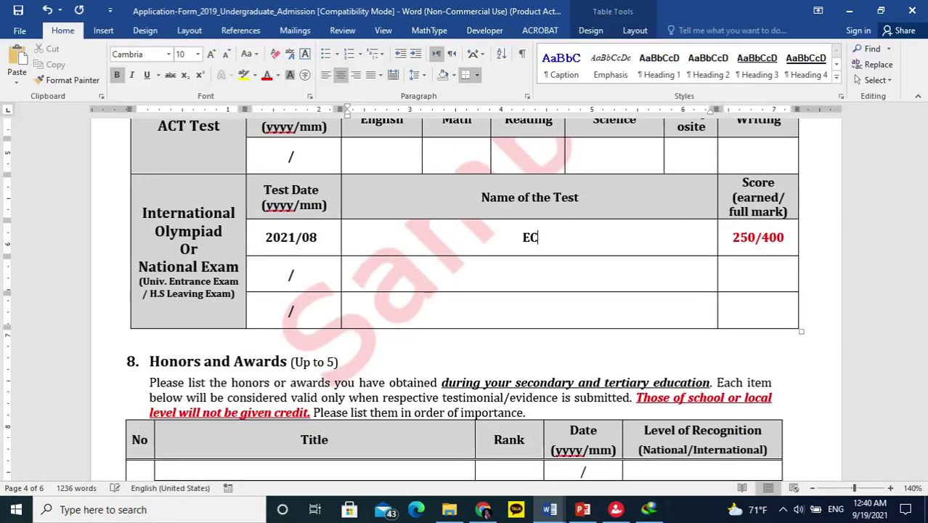
{"action": "type", "text": "AT, UET Lahore"}
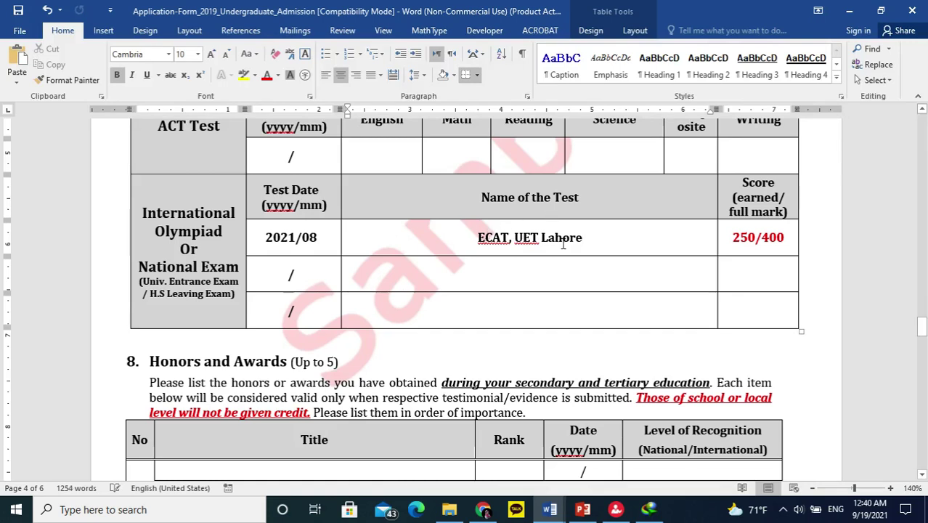
Scroll through the Honors and Awards table down to section 9 Writing's Q1 prompt.
{"action": "scroll", "coordinate": [621, 278], "scroll_direction": "down", "scroll_amount": 4}
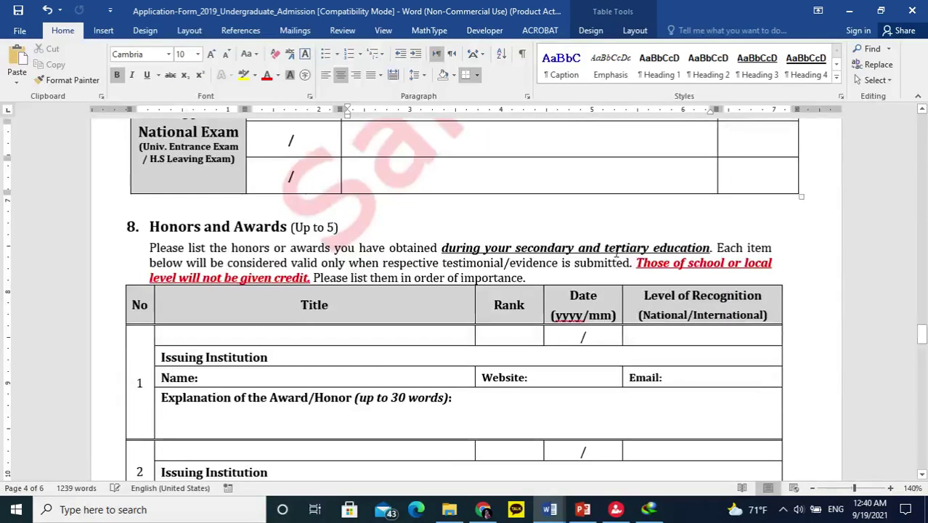
{"action": "scroll", "coordinate": [216, 252], "scroll_direction": "down", "scroll_amount": 3}
{"action": "scroll", "coordinate": [218, 253], "scroll_direction": "down", "scroll_amount": 3}
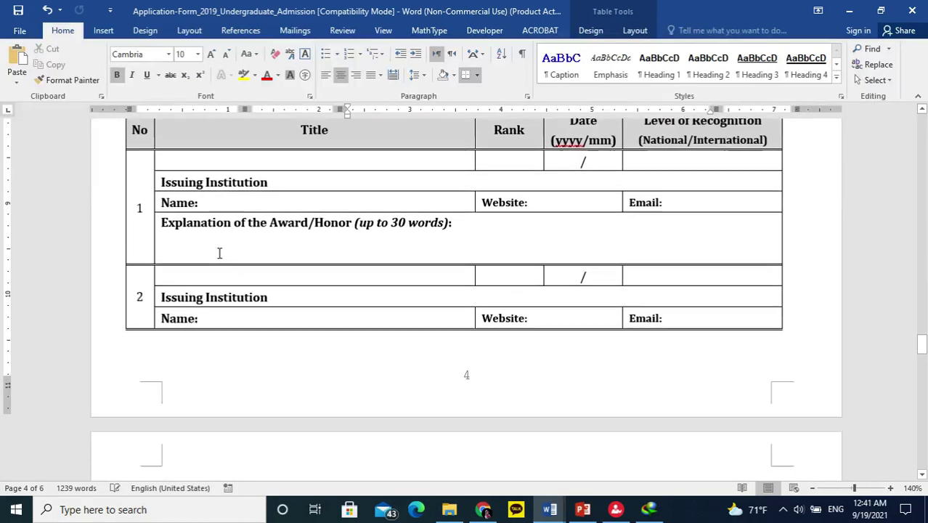
{"action": "scroll", "coordinate": [233, 254], "scroll_direction": "down", "scroll_amount": 6}
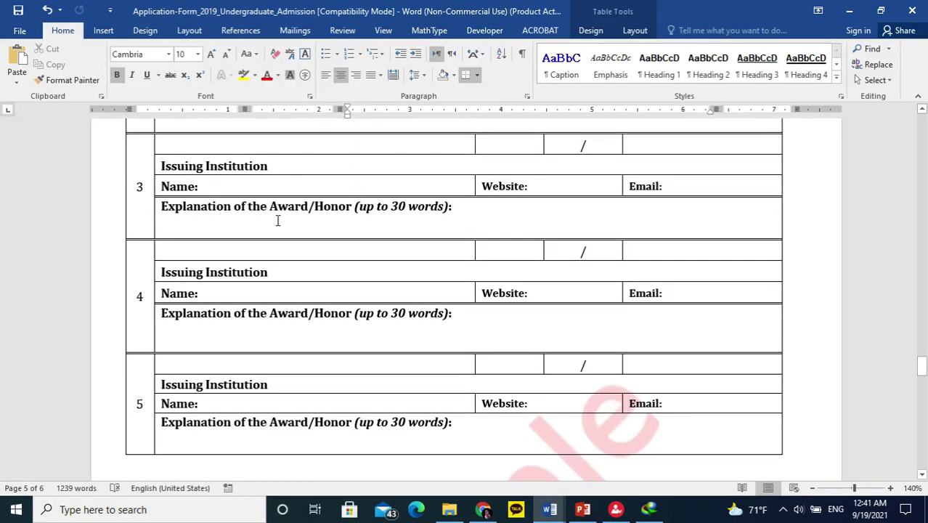
{"action": "scroll", "coordinate": [276, 220], "scroll_direction": "down", "scroll_amount": 3}
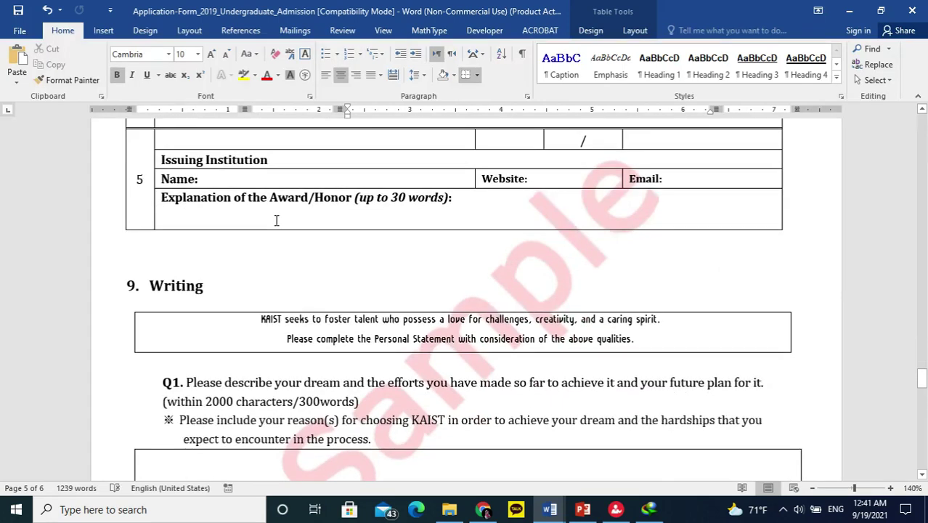
{"action": "scroll", "coordinate": [275, 220], "scroll_direction": "down", "scroll_amount": 1}
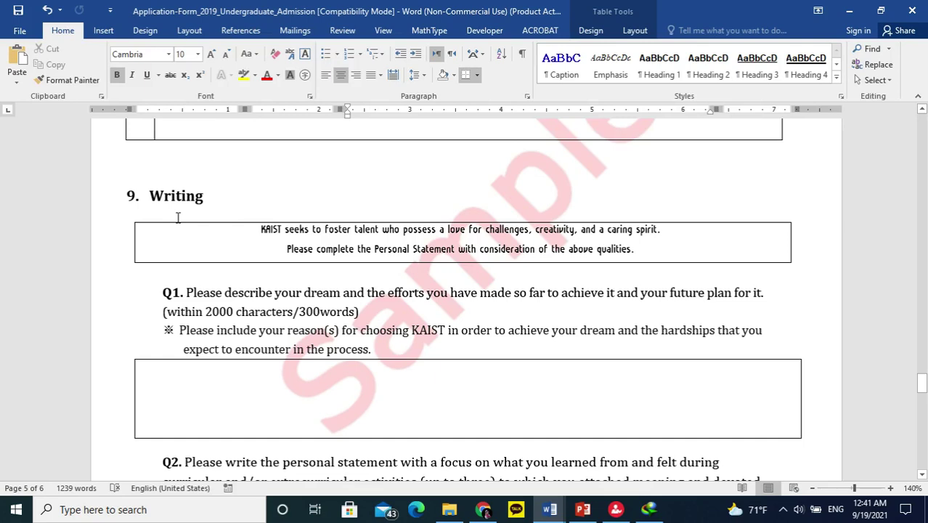
Select the Q1 question wording and place the cursor in the empty Q1 answer box.
{"action": "scroll", "coordinate": [532, 229], "scroll_direction": "down", "scroll_amount": 1}
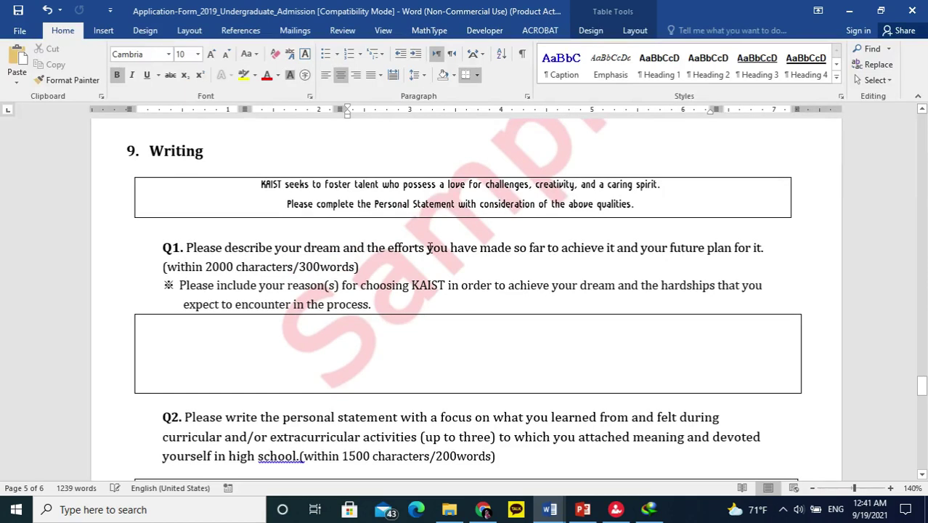
{"action": "left_click_drag", "start_coordinate": [342, 248], "coordinate": [239, 252]}
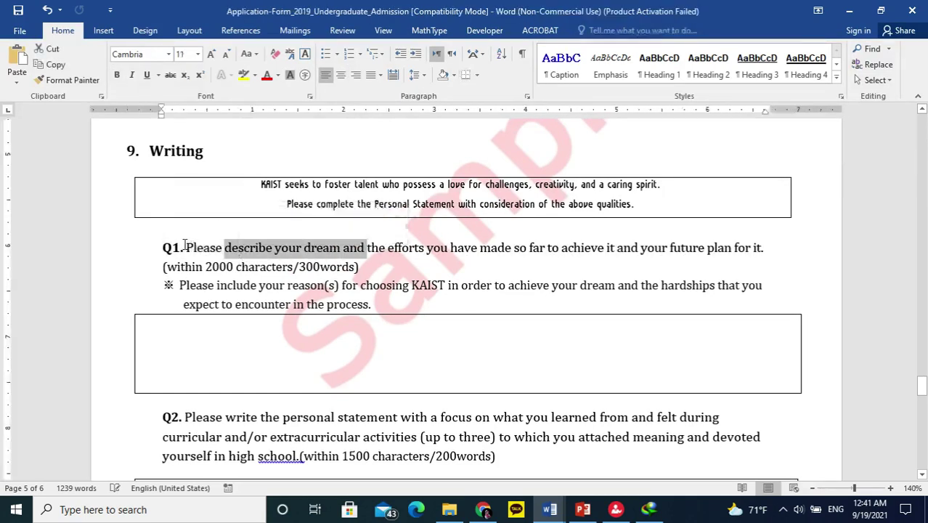
{"action": "left_click_drag", "start_coordinate": [186, 245], "coordinate": [369, 302]}
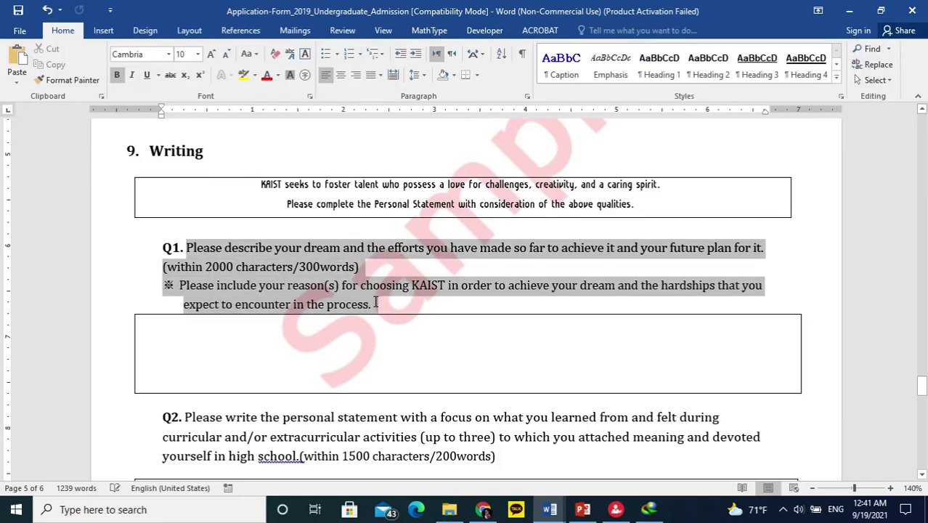
{"action": "left_click", "coordinate": [357, 339]}
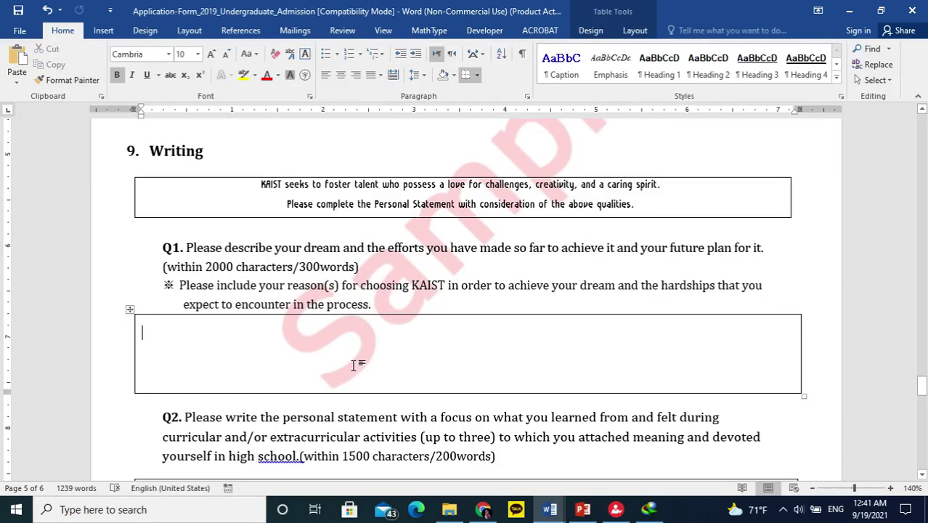
Add the missing space after 'school.' before '(within' in the Q2 question.
{"action": "scroll", "coordinate": [352, 359], "scroll_direction": "down", "scroll_amount": 3}
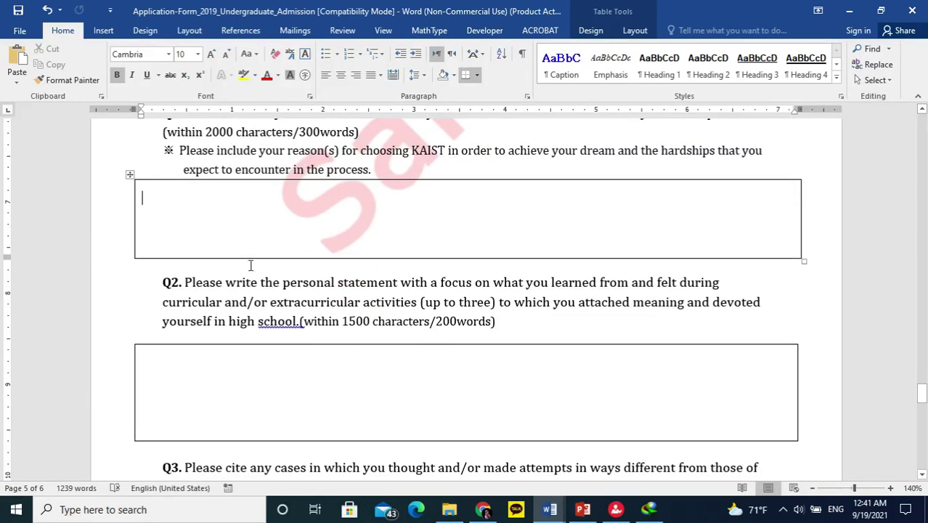
{"action": "scroll", "coordinate": [293, 250], "scroll_direction": "up", "scroll_amount": 1}
{"action": "scroll", "coordinate": [293, 250], "scroll_direction": "up", "scroll_amount": 3}
{"action": "scroll", "coordinate": [391, 280], "scroll_direction": "down", "scroll_amount": 2}
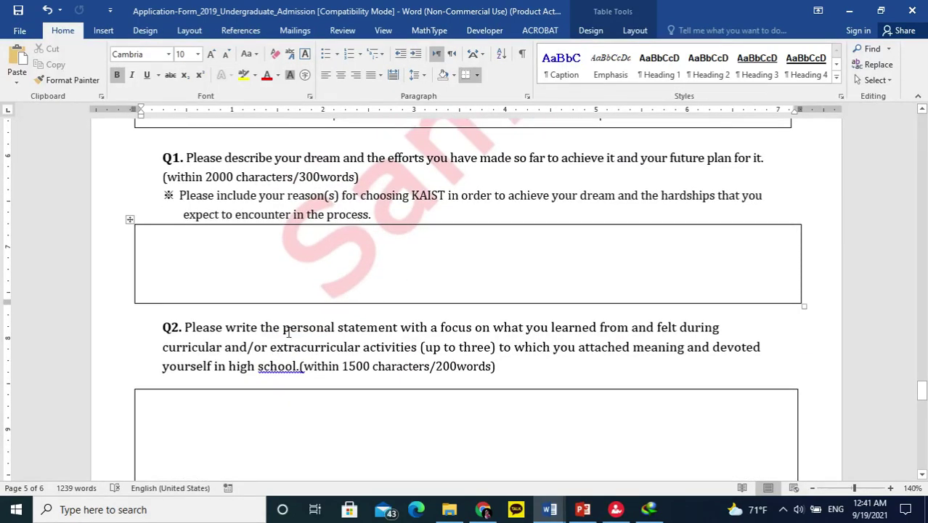
{"action": "left_click_drag", "start_coordinate": [322, 326], "coordinate": [460, 329]}
{"action": "left_click_drag", "start_coordinate": [526, 328], "coordinate": [431, 328]}
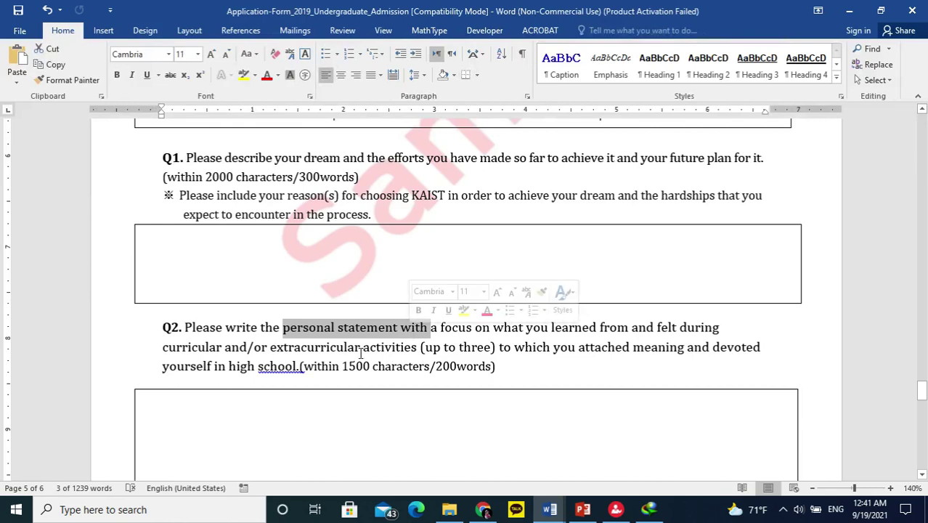
{"action": "left_click", "coordinate": [301, 365]}
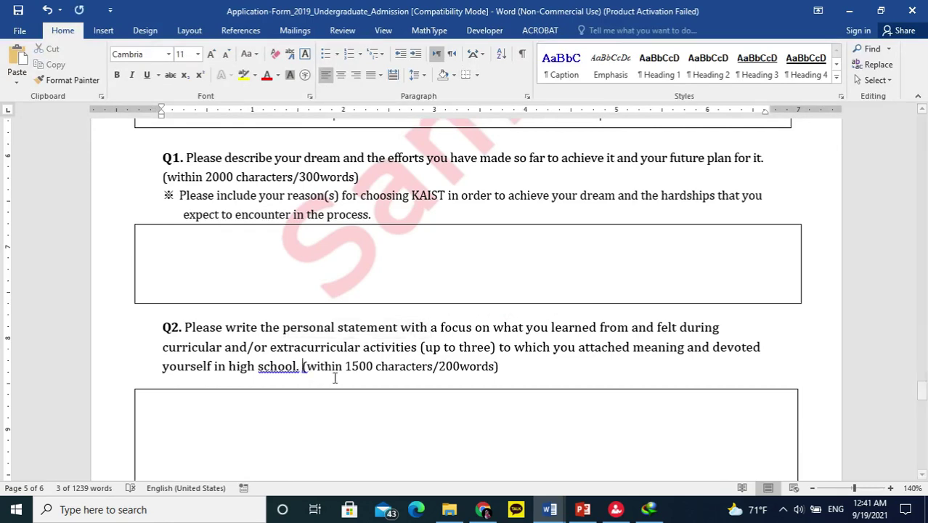
{"action": "left_click", "coordinate": [369, 408]}
Scroll down past the Q3 prompt to the start of Q4.
{"action": "scroll", "coordinate": [436, 266], "scroll_direction": "down", "scroll_amount": 3}
{"action": "left_click_drag", "start_coordinate": [433, 277], "coordinate": [471, 277]}
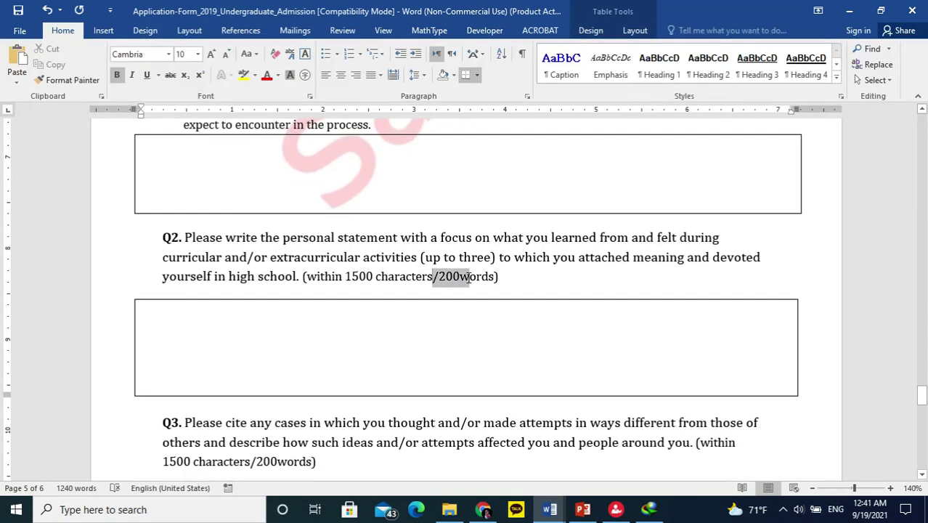
{"action": "scroll", "coordinate": [244, 350], "scroll_direction": "down", "scroll_amount": 3}
{"action": "scroll", "coordinate": [243, 343], "scroll_direction": "down", "scroll_amount": 4}
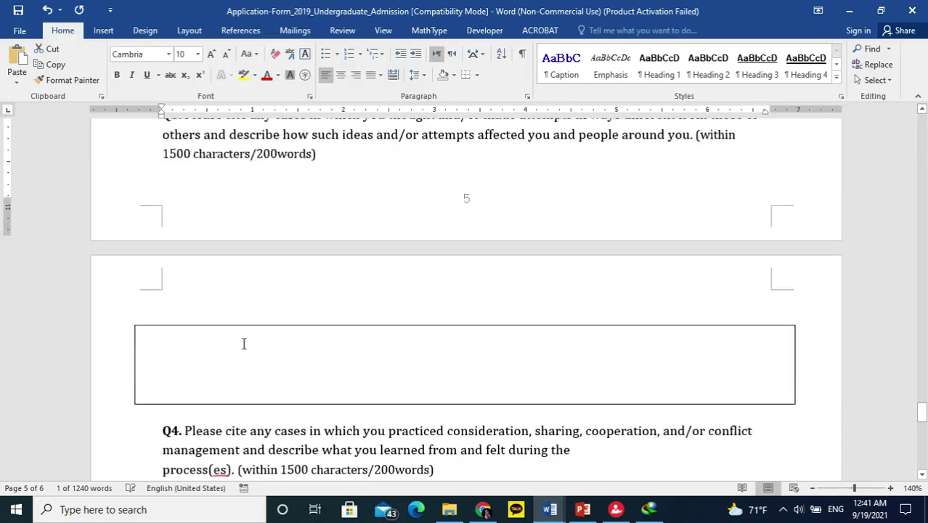
{"action": "scroll", "coordinate": [242, 347], "scroll_direction": "up", "scroll_amount": 2}
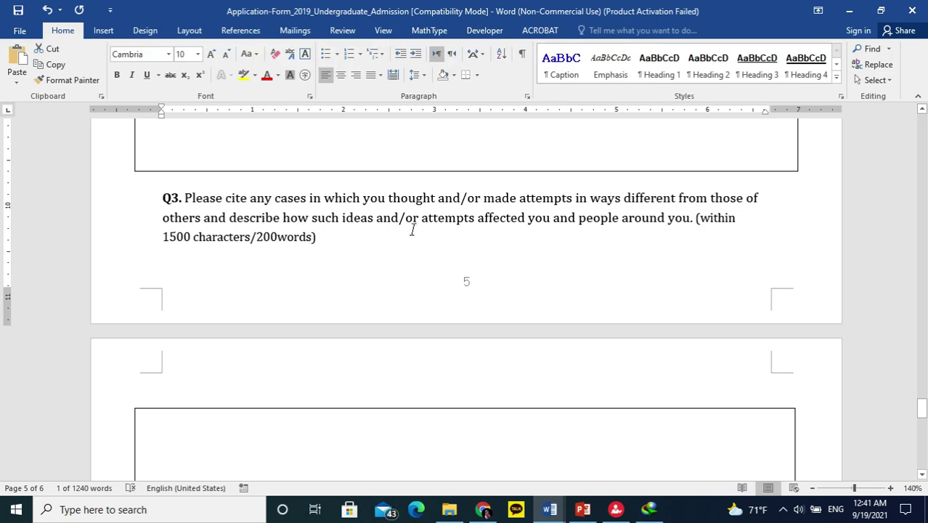
{"action": "scroll", "coordinate": [412, 223], "scroll_direction": "down", "scroll_amount": 2}
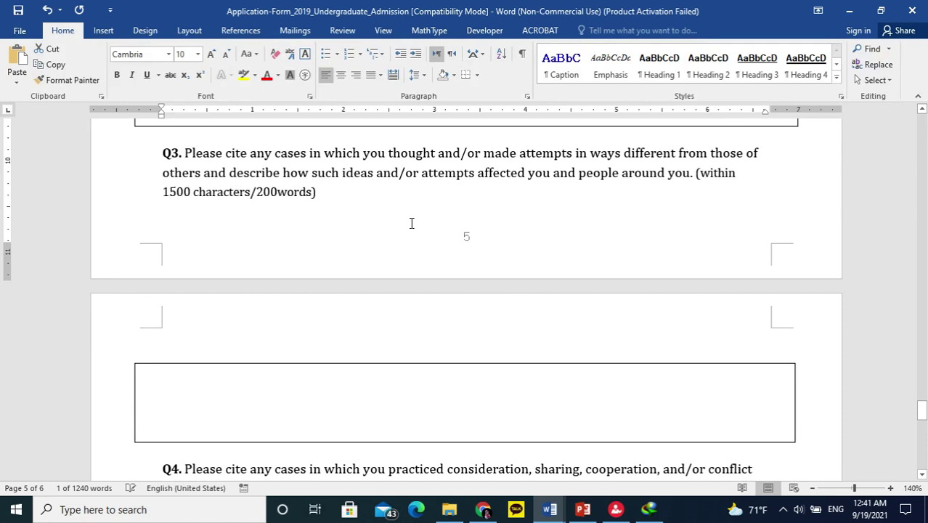
Click into the empty Q3 answer box on page 6, where an Adobe blocked-software warning appears.
{"action": "left_click", "coordinate": [619, 382]}
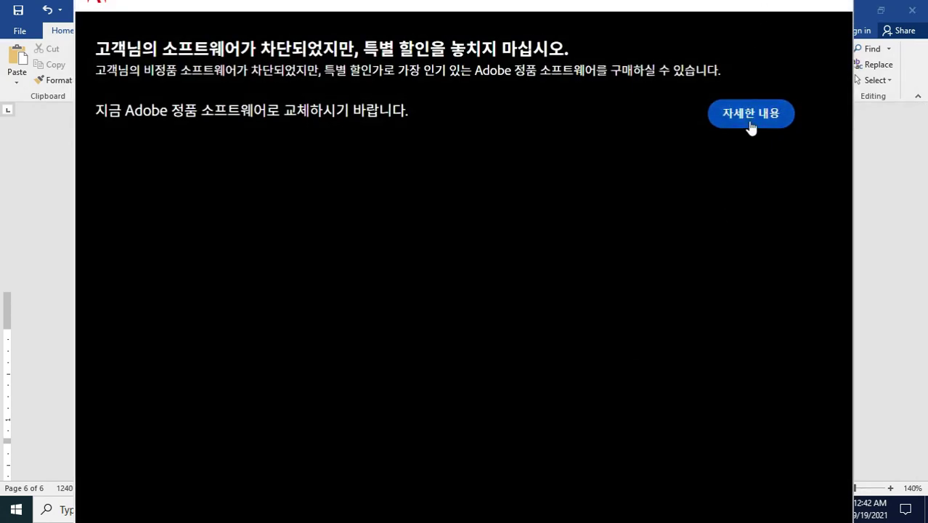
Bring the Word form back in front of the Adobe notice.
{"action": "left_click", "coordinate": [887, 250]}
{"action": "scroll", "coordinate": [493, 356], "scroll_direction": "down", "scroll_amount": 1}
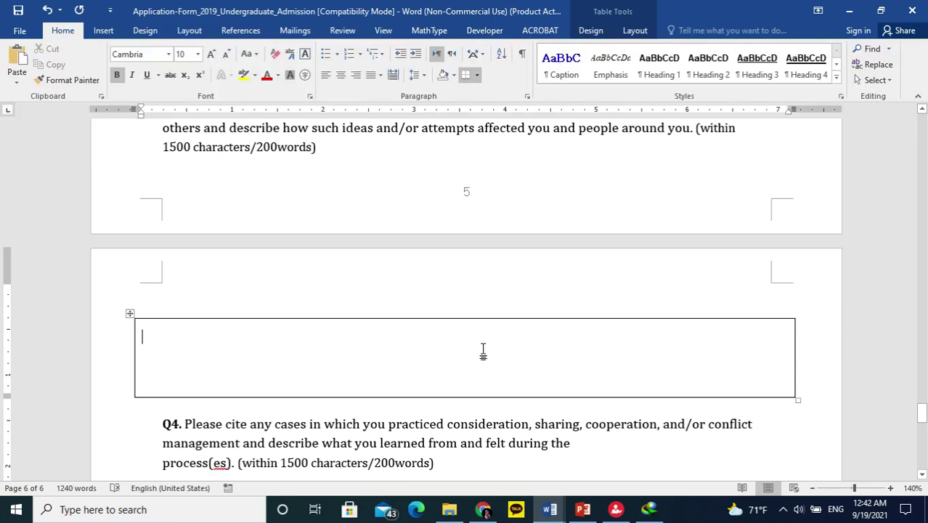
{"action": "scroll", "coordinate": [483, 350], "scroll_direction": "up", "scroll_amount": 2}
{"action": "scroll", "coordinate": [483, 351], "scroll_direction": "down", "scroll_amount": 1}
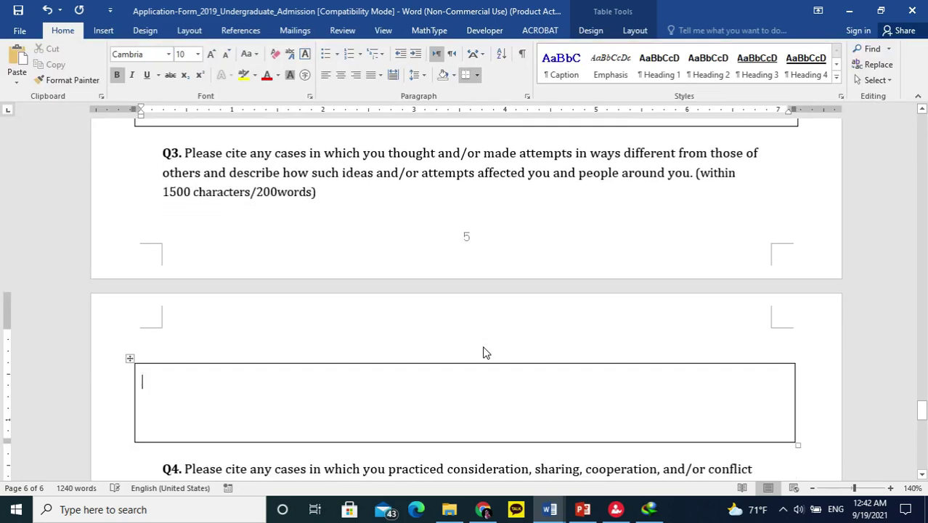
{"action": "scroll", "coordinate": [485, 352], "scroll_direction": "down", "scroll_amount": 3}
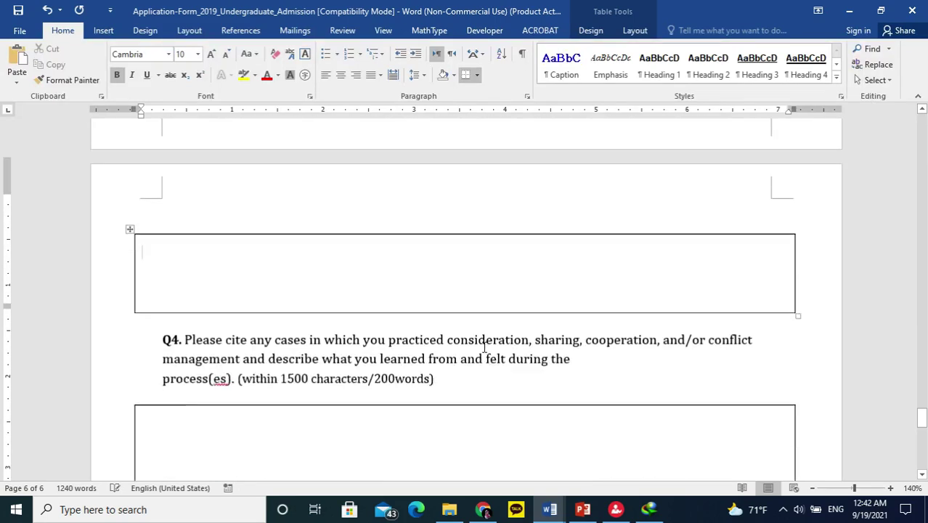
Read through the Q4 question and place the cursor in its empty answer box.
{"action": "left_click", "coordinate": [483, 348]}
{"action": "scroll", "coordinate": [482, 348], "scroll_direction": "up", "scroll_amount": 4}
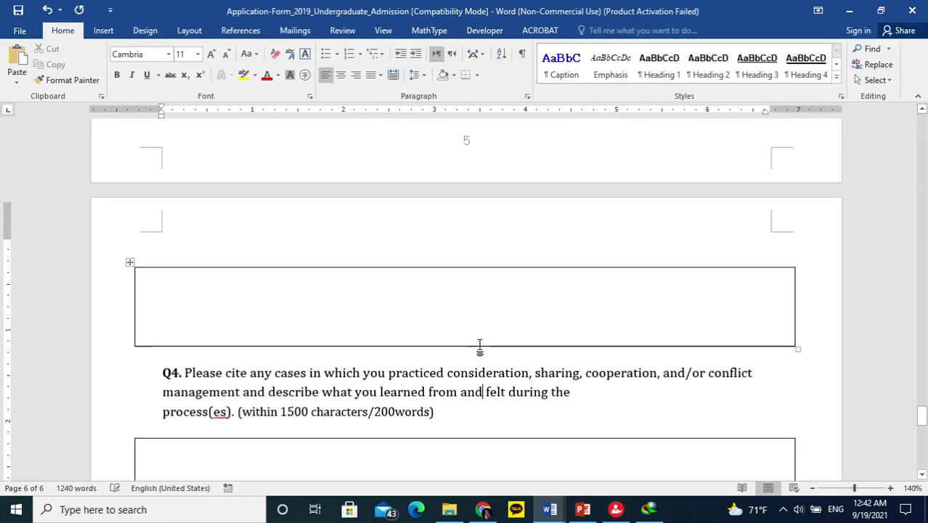
{"action": "scroll", "coordinate": [479, 342], "scroll_direction": "down", "scroll_amount": 2}
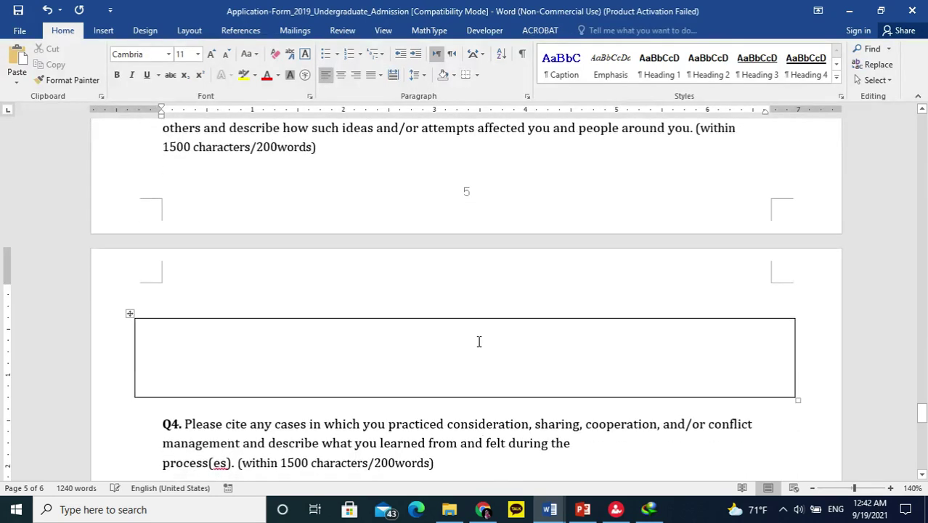
{"action": "scroll", "coordinate": [478, 342], "scroll_direction": "down", "scroll_amount": 3}
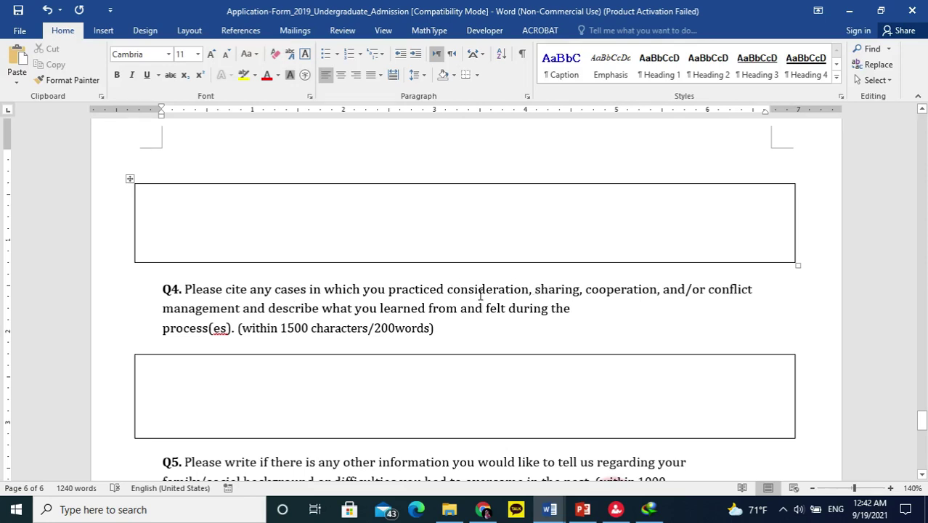
{"action": "left_click_drag", "start_coordinate": [480, 290], "coordinate": [597, 291]}
{"action": "left_click_drag", "start_coordinate": [687, 289], "coordinate": [572, 310]}
{"action": "left_click", "coordinate": [540, 358]}
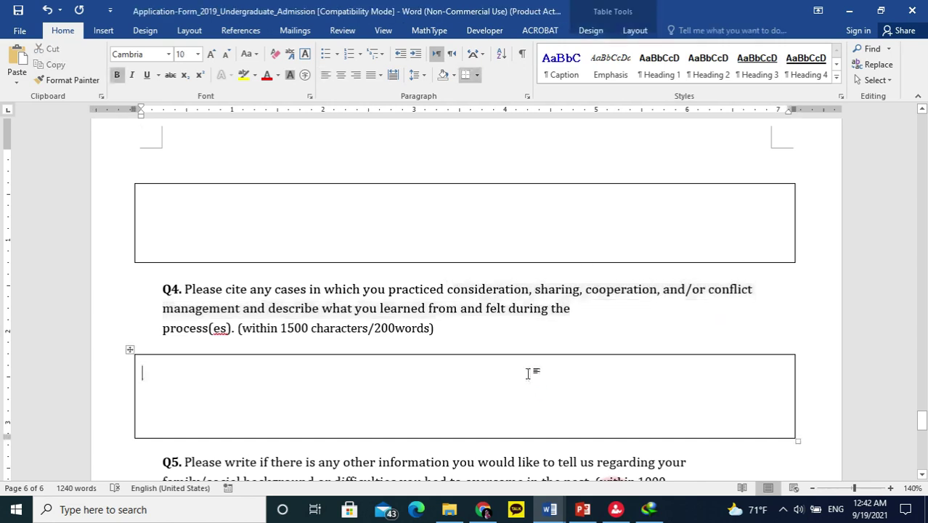
{"action": "scroll", "coordinate": [534, 320], "scroll_direction": "down", "scroll_amount": 1}
{"action": "scroll", "coordinate": [826, 286], "scroll_direction": "up", "scroll_amount": 2}
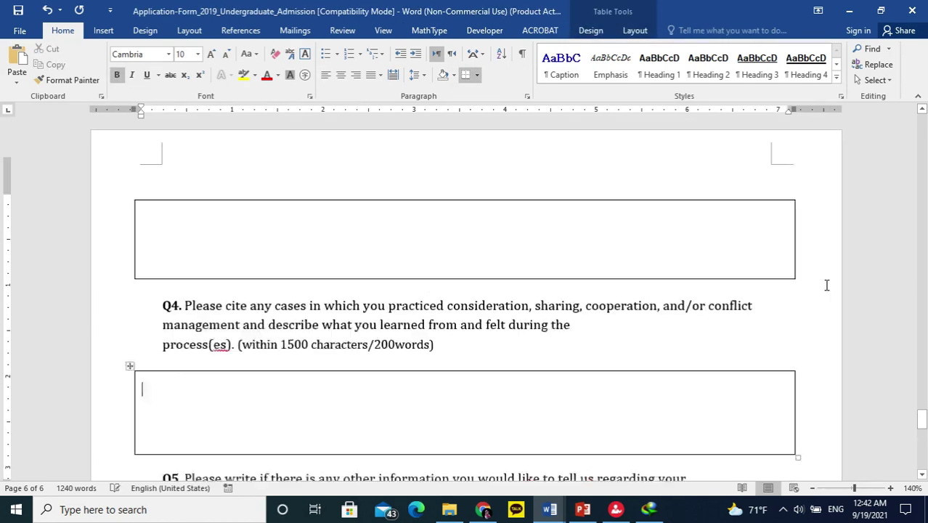
{"action": "scroll", "coordinate": [824, 284], "scroll_direction": "down", "scroll_amount": 3}
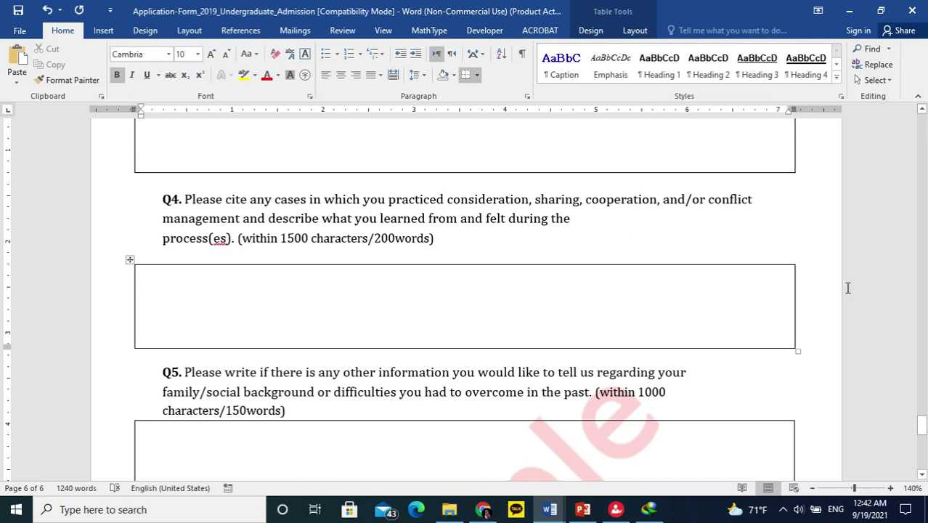
Read the Q5 question and continue down to the Applicant's Signature and Date lines.
{"action": "scroll", "coordinate": [847, 288], "scroll_direction": "down", "scroll_amount": 1}
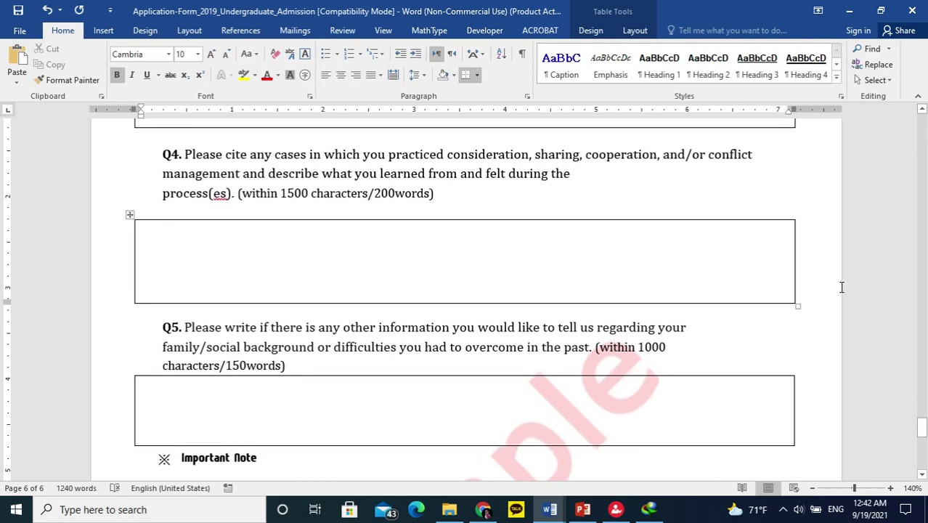
{"action": "scroll", "coordinate": [841, 287], "scroll_direction": "down", "scroll_amount": 2}
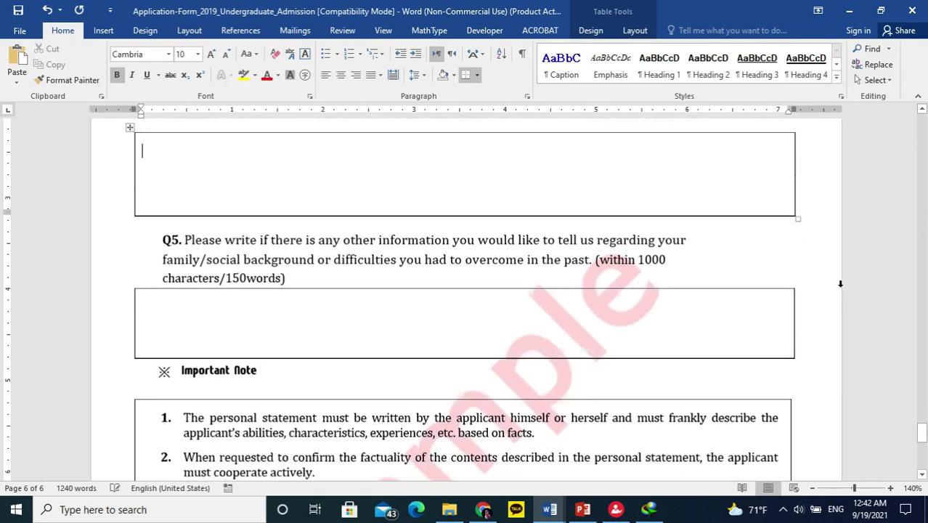
{"action": "scroll", "coordinate": [826, 280], "scroll_direction": "up", "scroll_amount": 3}
{"action": "scroll", "coordinate": [826, 280], "scroll_direction": "down", "scroll_amount": 3}
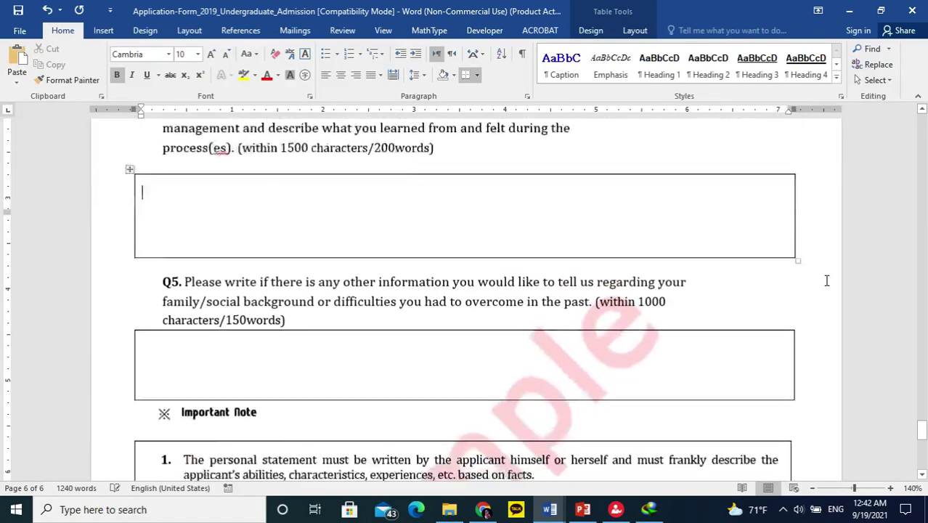
{"action": "scroll", "coordinate": [826, 280], "scroll_direction": "up", "scroll_amount": 2}
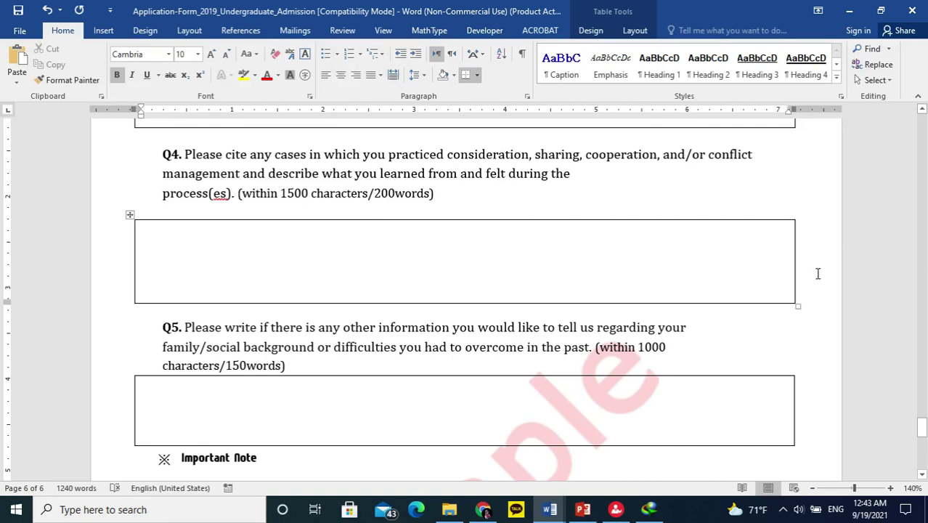
{"action": "scroll", "coordinate": [816, 273], "scroll_direction": "down", "scroll_amount": 1}
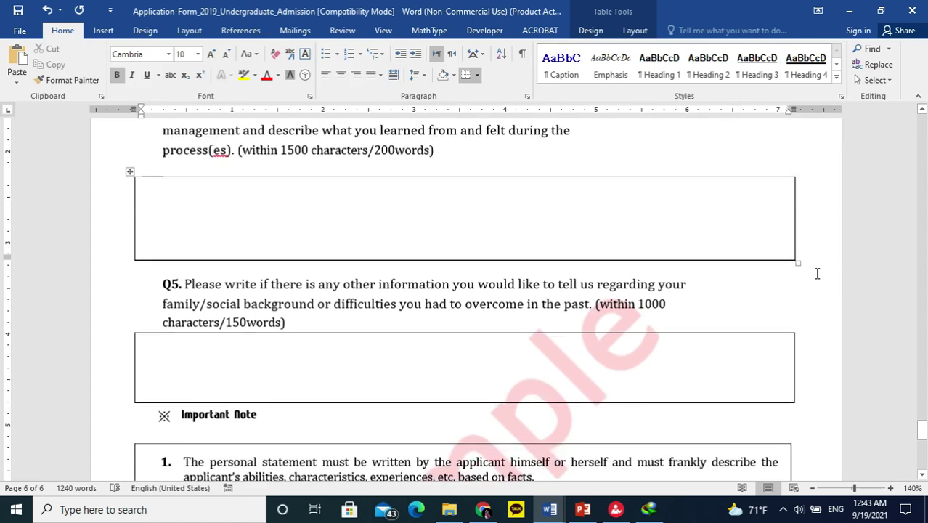
{"action": "scroll", "coordinate": [815, 272], "scroll_direction": "down", "scroll_amount": 1}
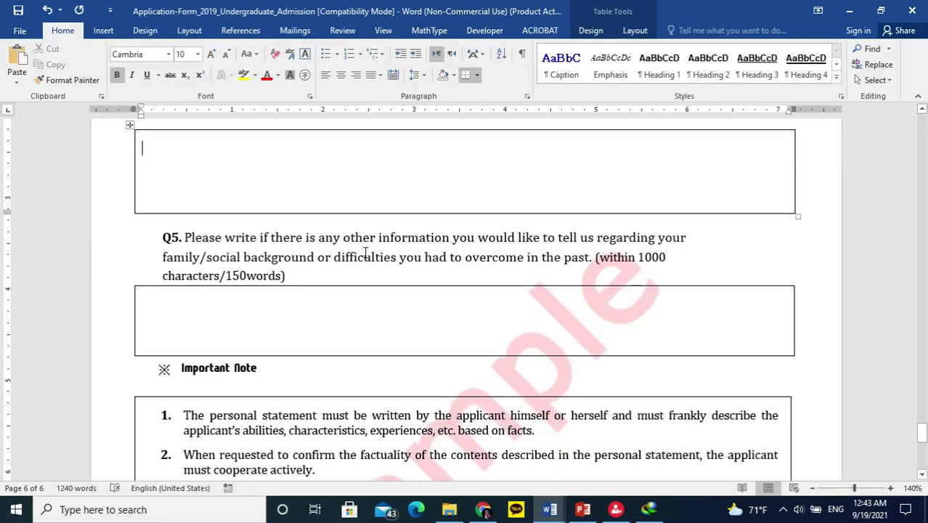
{"action": "left_click_drag", "start_coordinate": [246, 238], "coordinate": [576, 241]}
{"action": "left_click", "coordinate": [486, 301]}
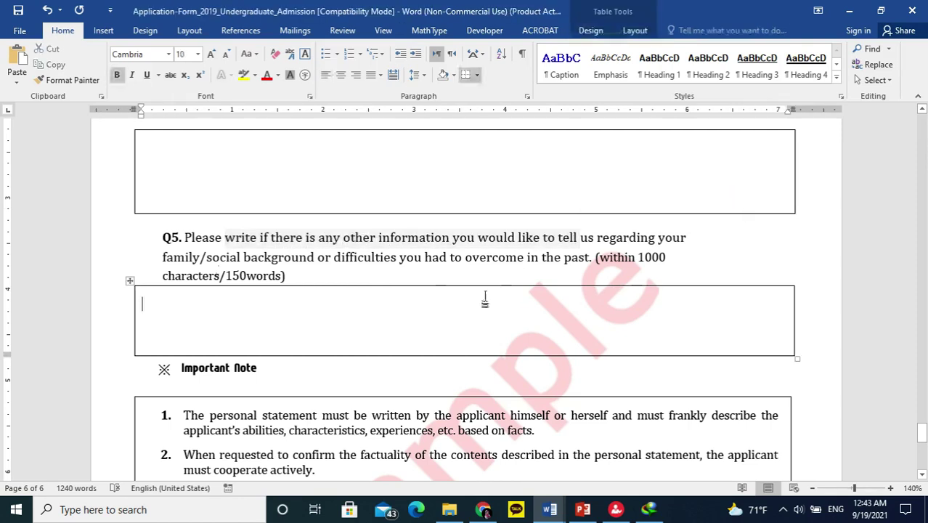
{"action": "scroll", "coordinate": [485, 301], "scroll_direction": "down", "scroll_amount": 3}
{"action": "scroll", "coordinate": [461, 278], "scroll_direction": "down", "scroll_amount": 15}
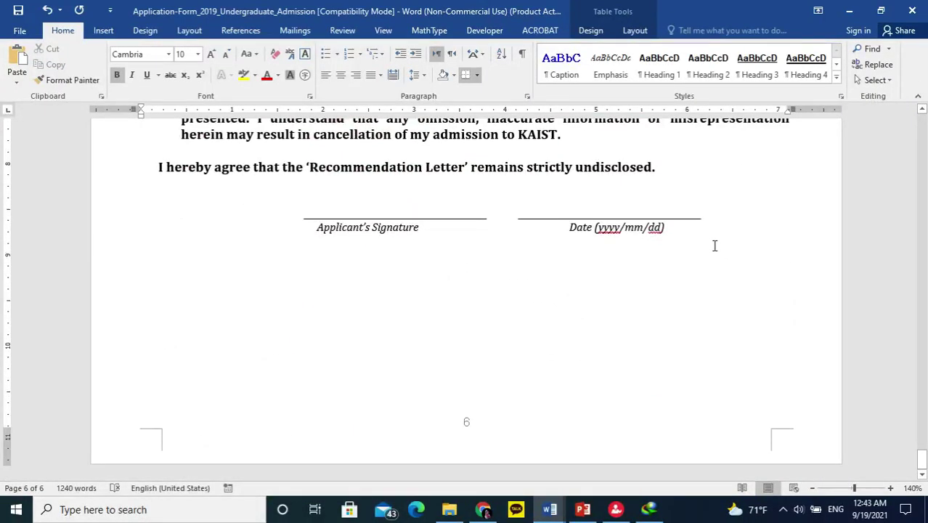
Minimize Word and return to Chrome's KAIST Step1 Applicant Information page, scrolled to the top.
{"action": "left_click", "coordinate": [849, 11]}
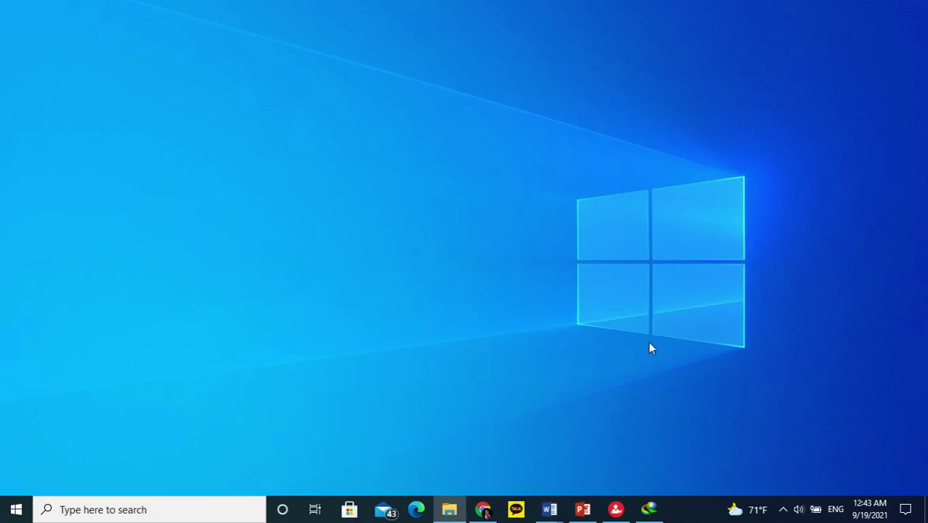
{"action": "left_click", "coordinate": [483, 509]}
{"action": "scroll", "coordinate": [392, 239], "scroll_direction": "down", "scroll_amount": 3}
{"action": "scroll", "coordinate": [377, 175], "scroll_direction": "up", "scroll_amount": 2}
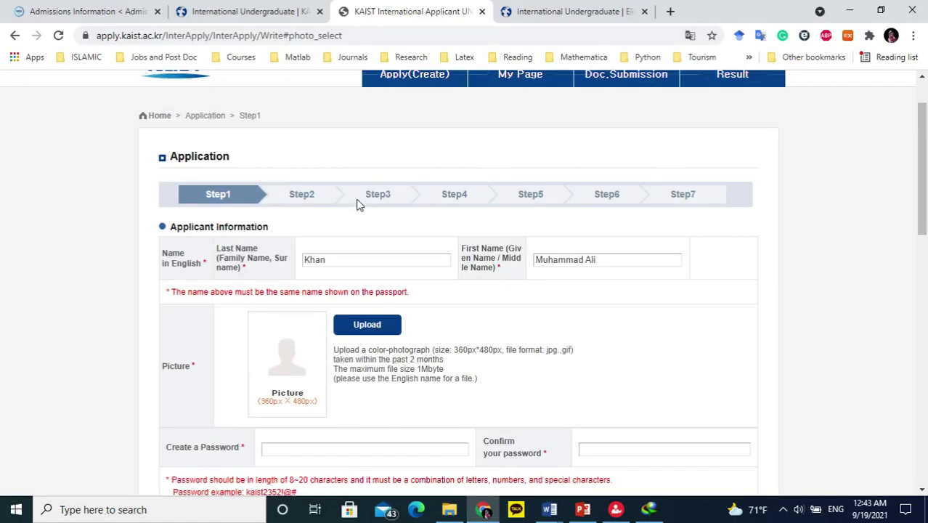
{"action": "scroll", "coordinate": [776, 174], "scroll_direction": "up", "scroll_amount": 2}
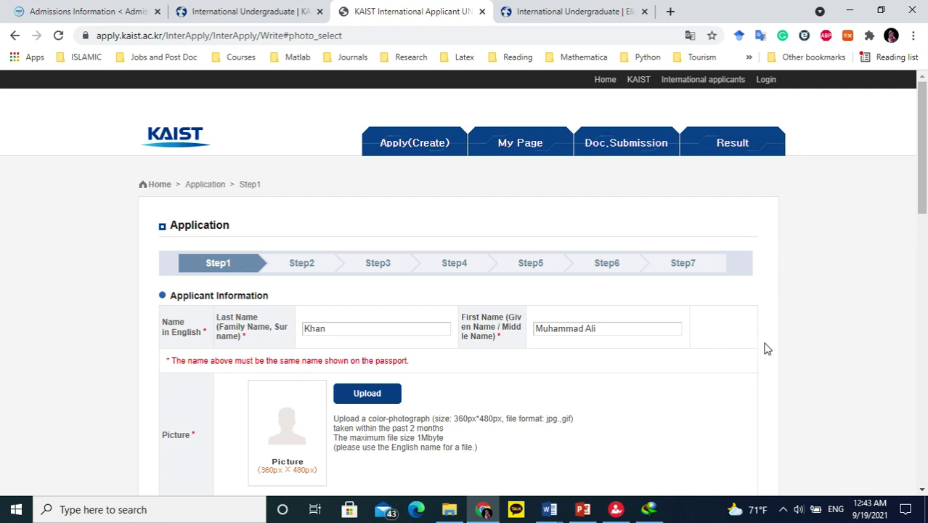
{"action": "scroll", "coordinate": [763, 346], "scroll_direction": "down", "scroll_amount": 3}
{"action": "scroll", "coordinate": [752, 347], "scroll_direction": "up", "scroll_amount": 3}
{"action": "scroll", "coordinate": [770, 319], "scroll_direction": "down", "scroll_amount": 4}
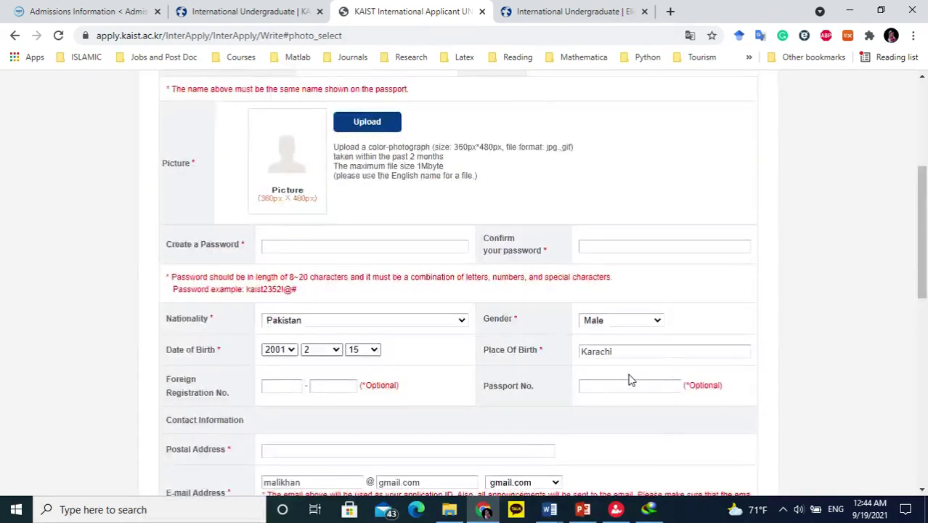
{"action": "scroll", "coordinate": [661, 345], "scroll_direction": "up", "scroll_amount": 4}
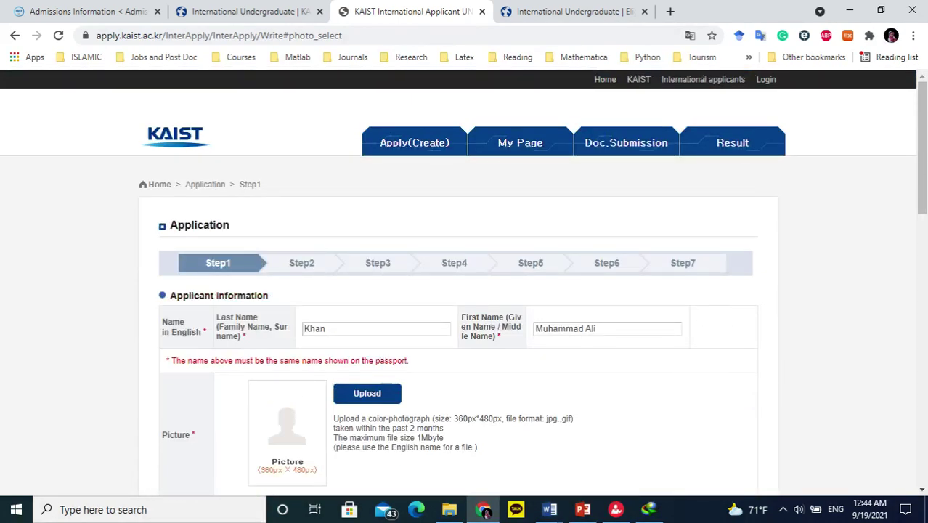